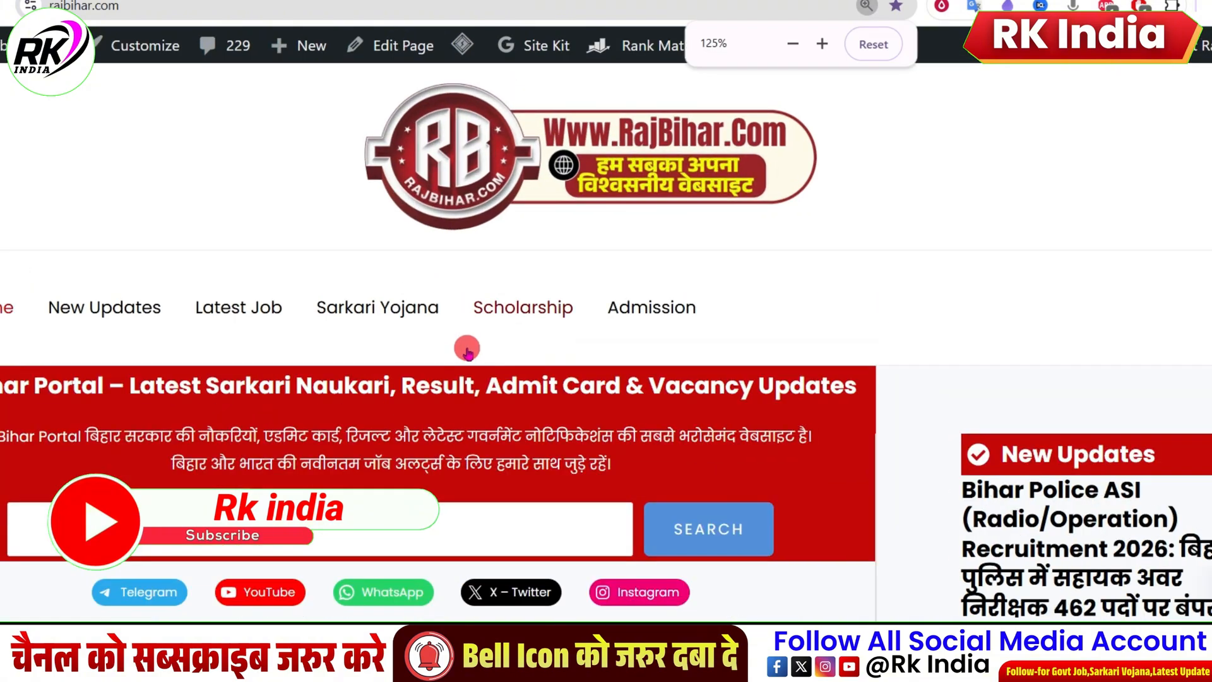
Step: Open the Bihar Police ASI (Radio/Operation) Recruitment 2026 article from the home page's Latest Jobs list
scroll(468, 346, "down", 4)
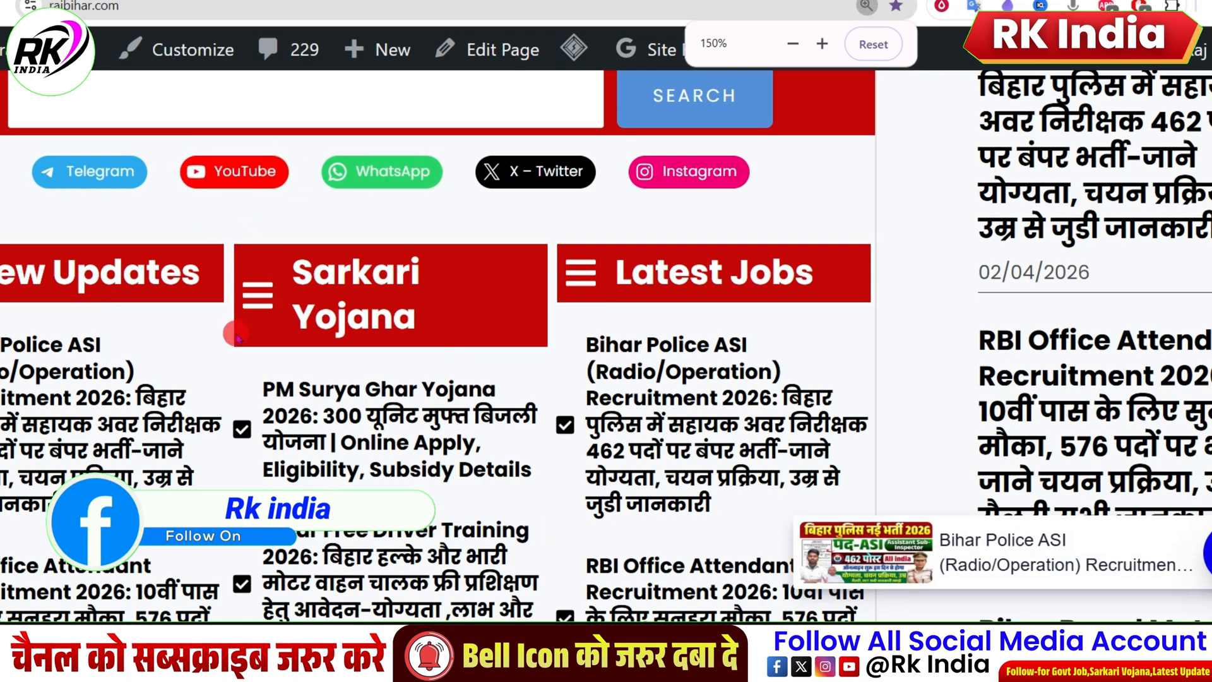
left_click_drag(2, 271, 76, 276)
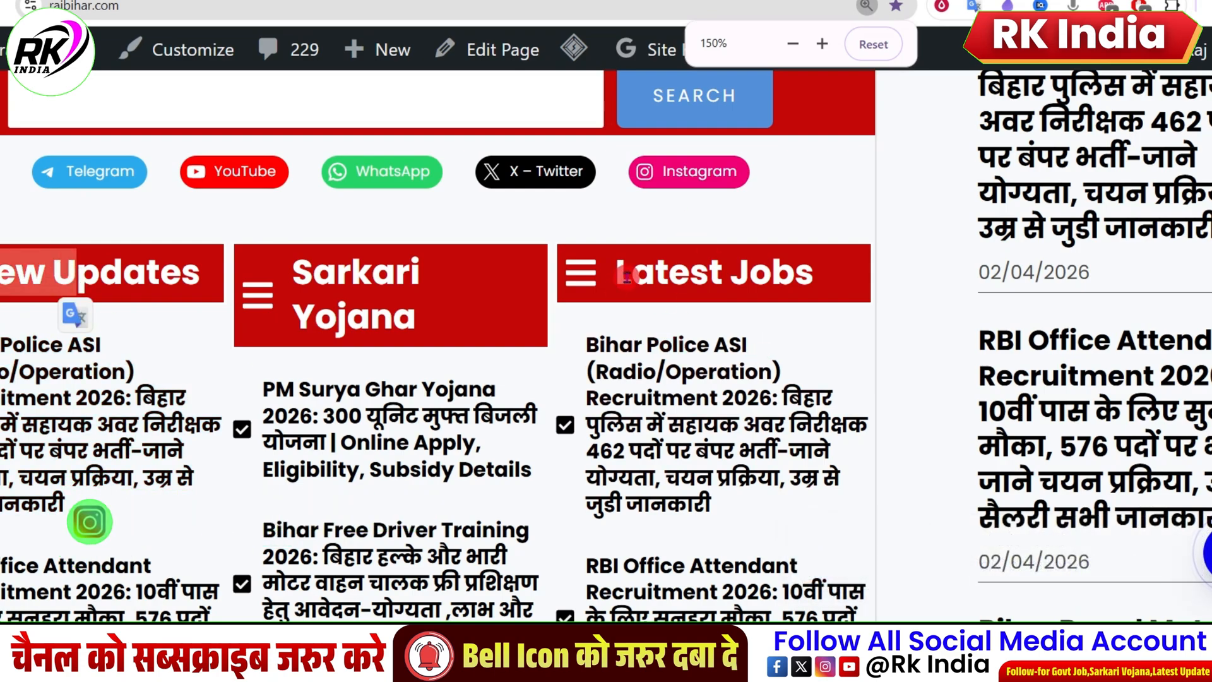
left_click_drag(632, 273, 821, 282)
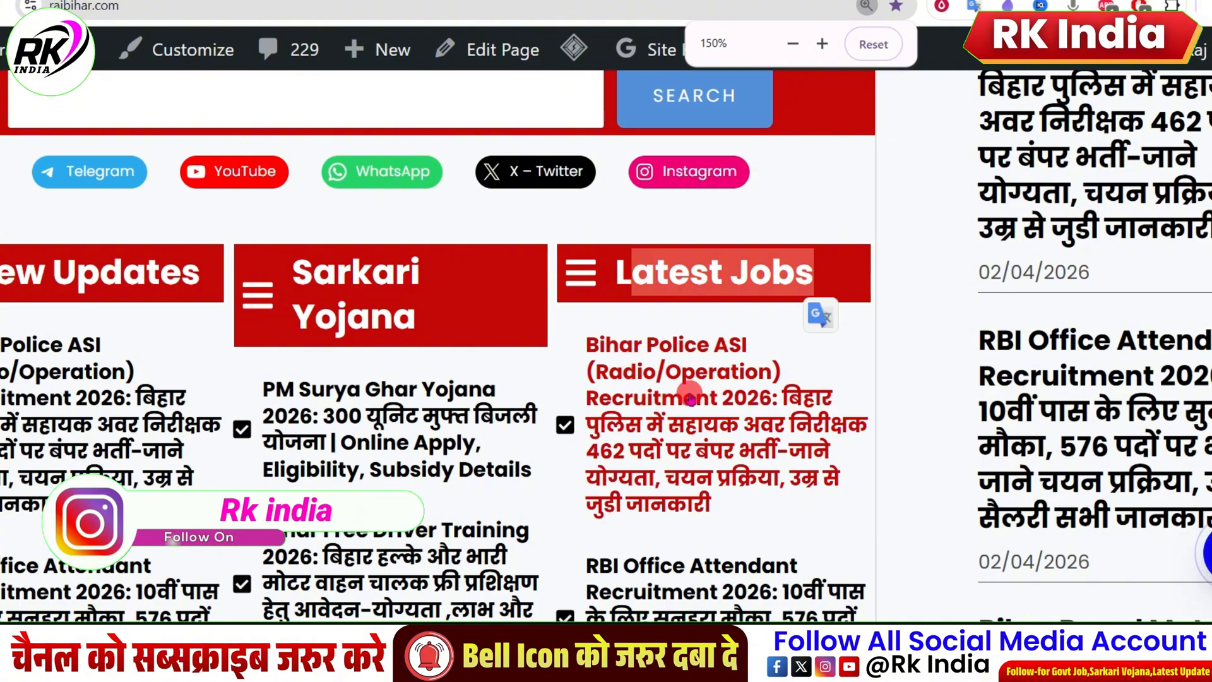
left_click(690, 396)
Step: Examine the article's recruitment overview table, especially the application start date and last date
key("ctrl+minus")
key("ctrl+minus")
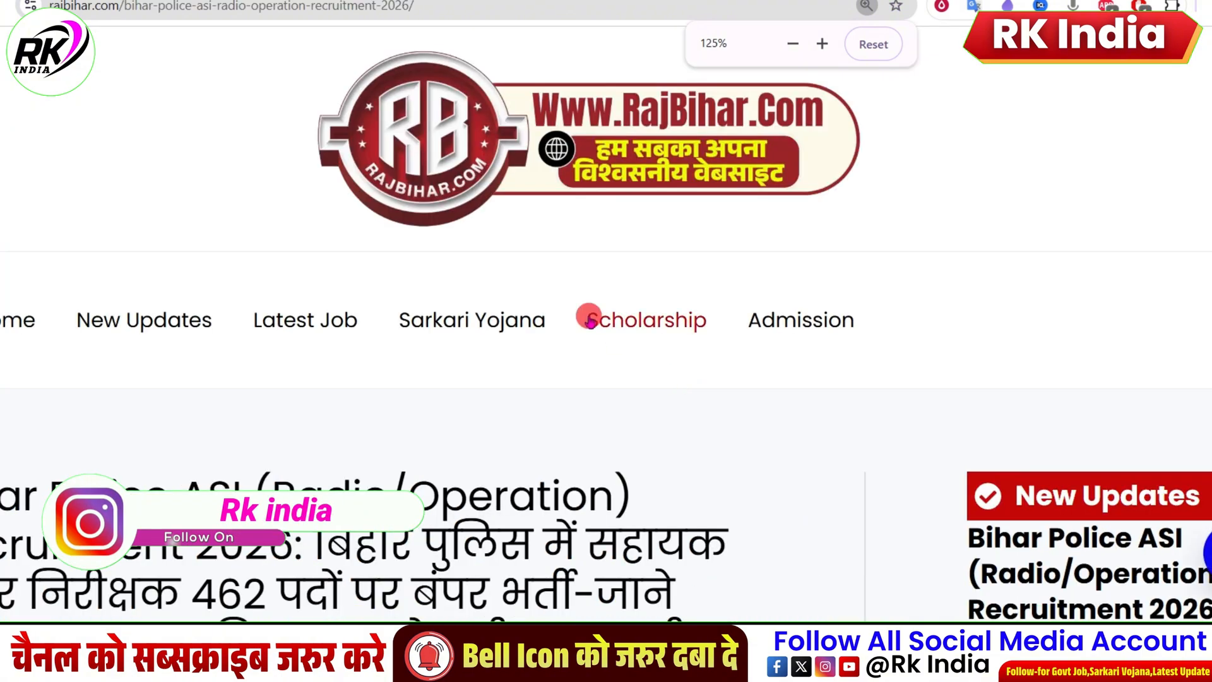
left_click(854, 46)
scroll(663, 297, "down", 3)
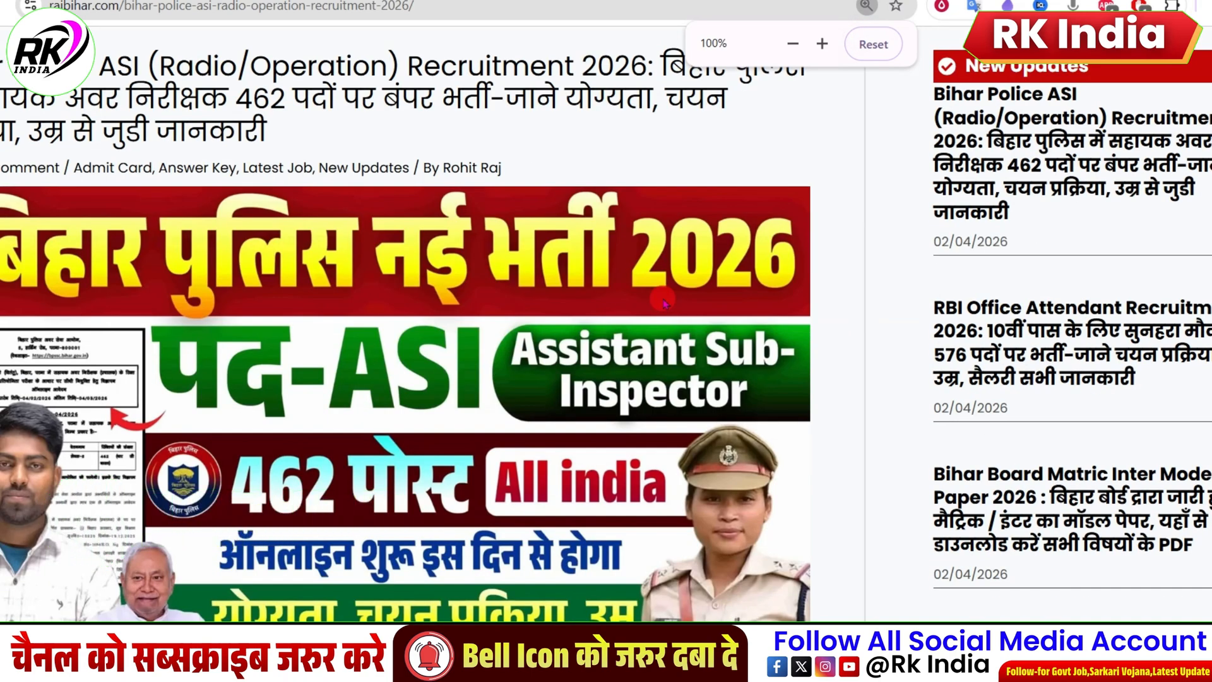
scroll(663, 302, "down", 4)
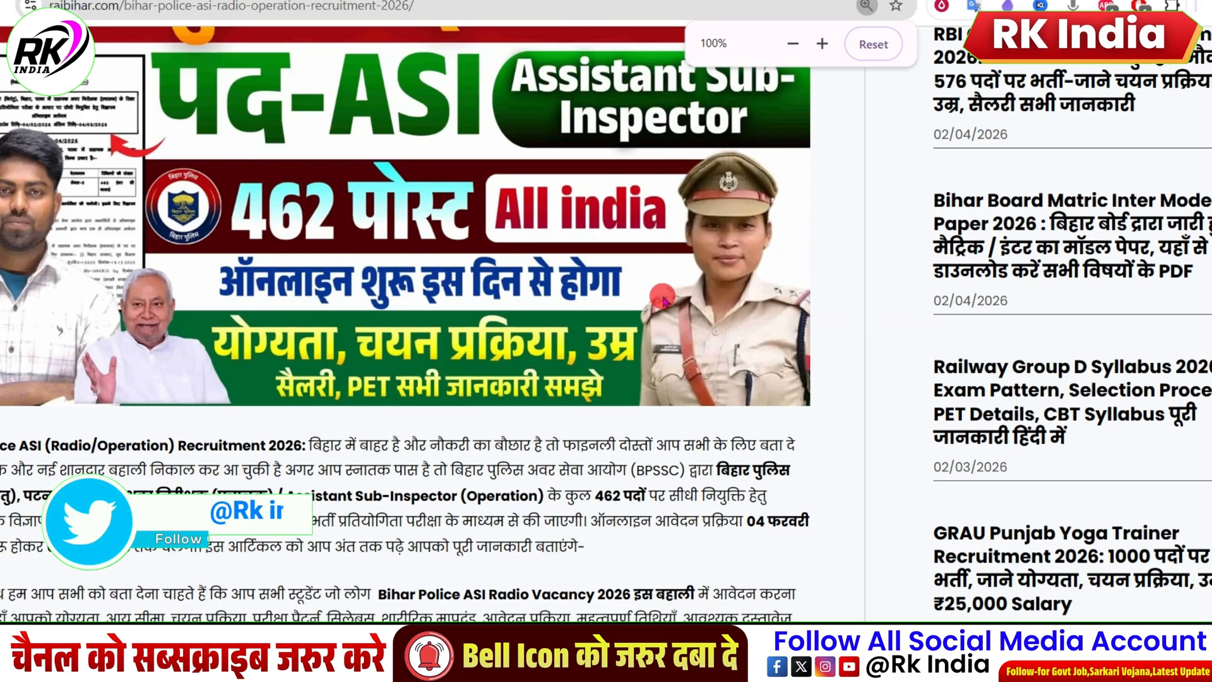
scroll(666, 301, "down", 15)
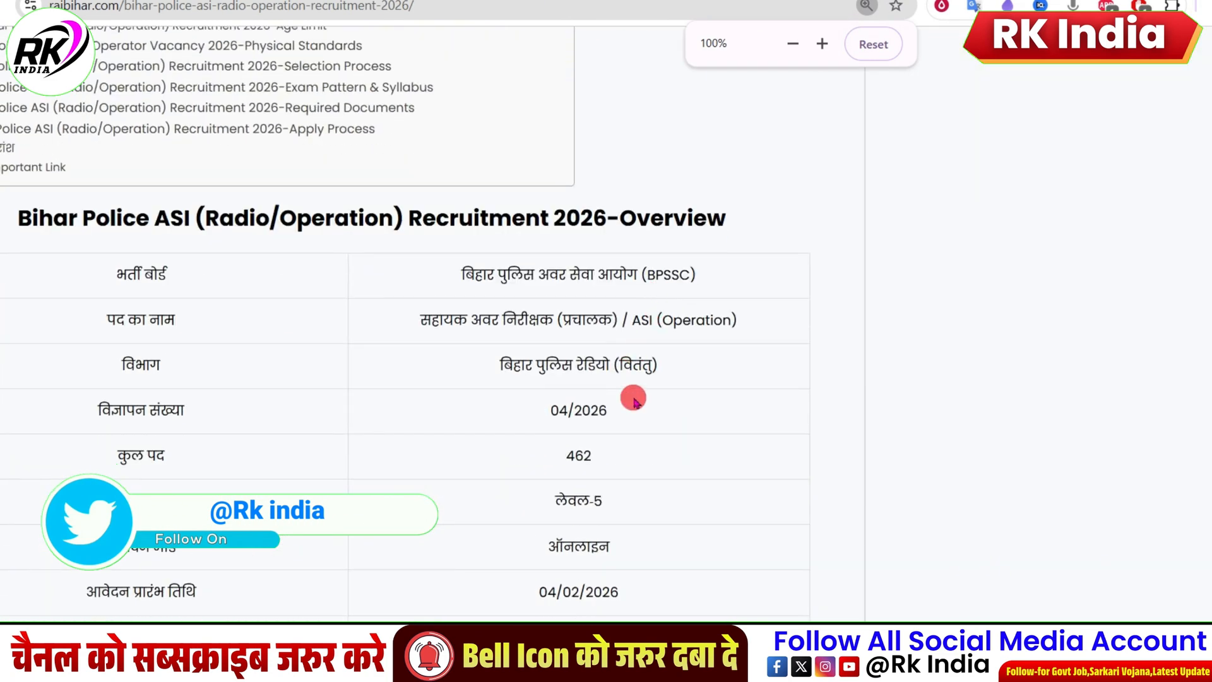
scroll(634, 402, "down", 4)
left_click_drag(511, 361, 648, 371)
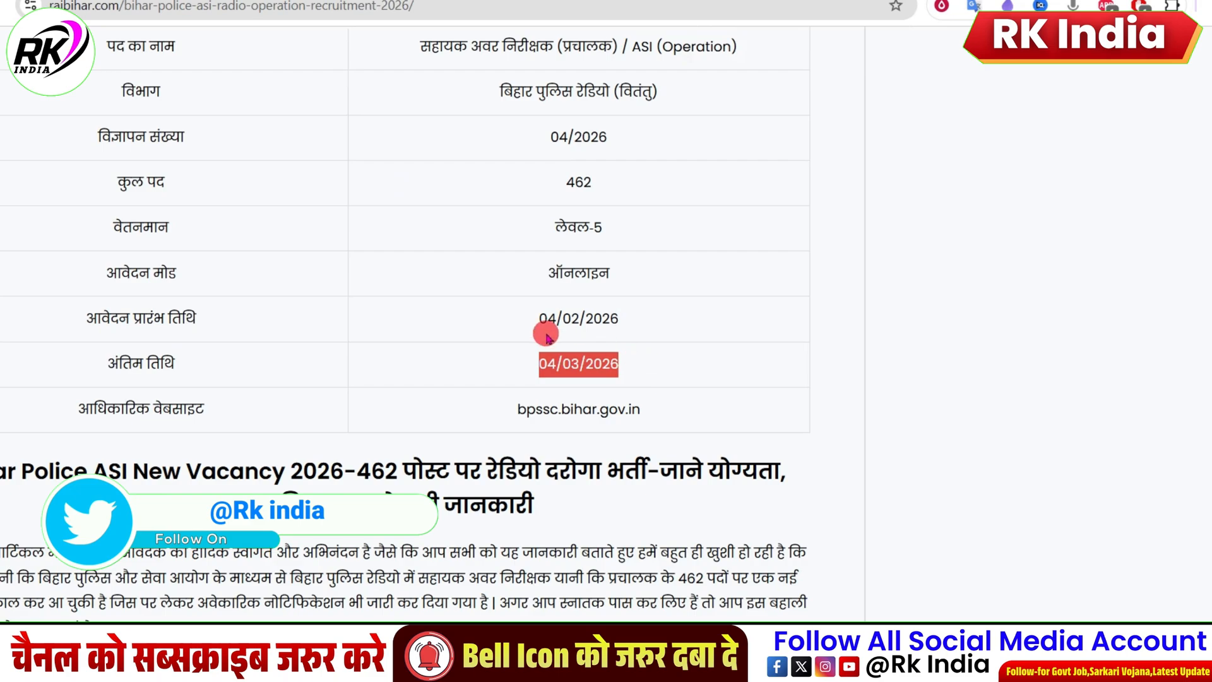
left_click_drag(537, 319, 631, 322)
Step: Review the vacancy details for total, women's and transgender posts, and the application fee by category
scroll(645, 341, "down", 7)
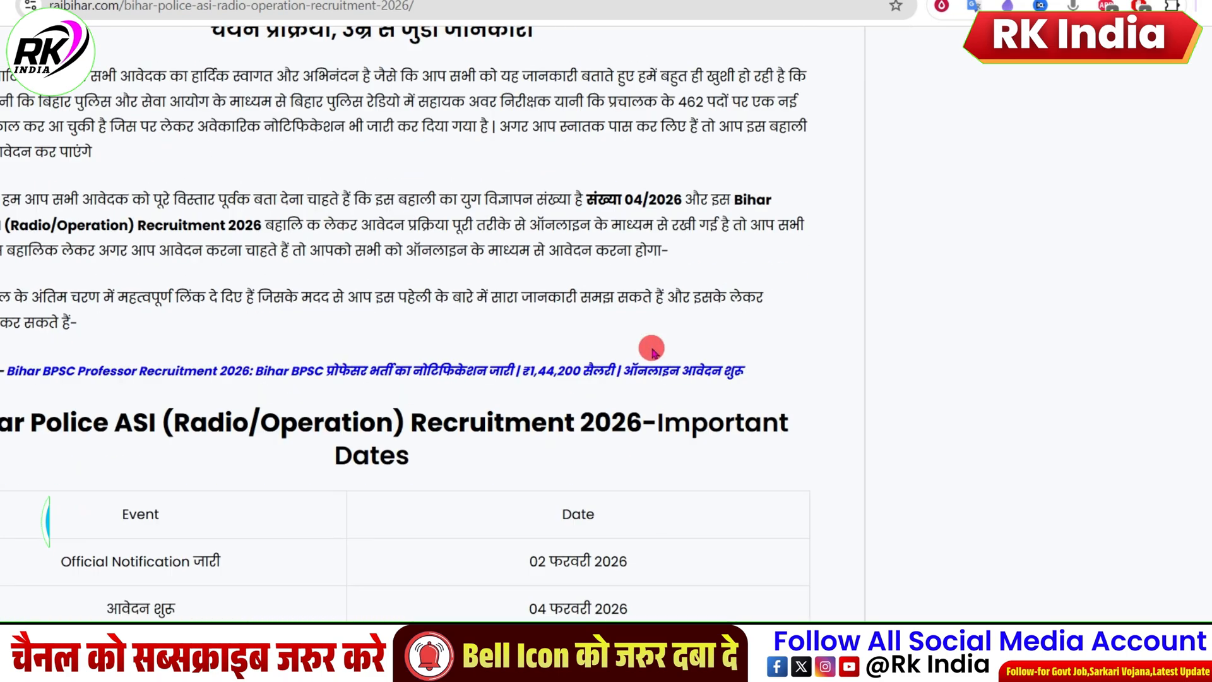
scroll(652, 351, "down", 9)
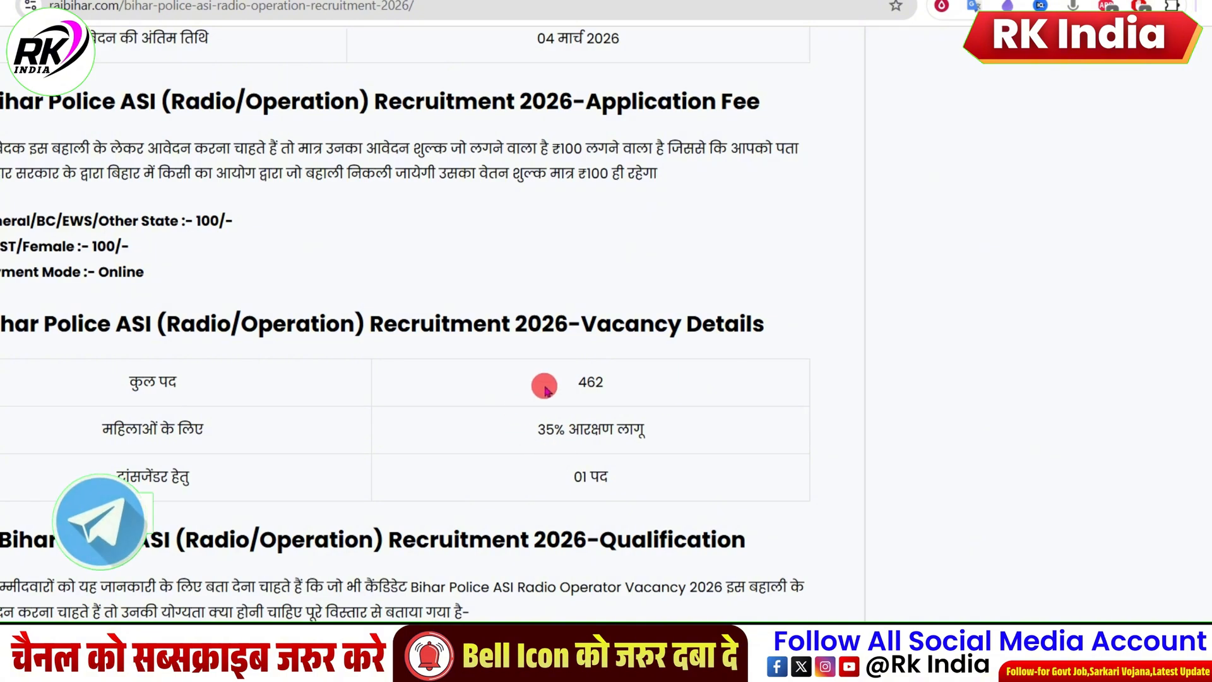
left_click_drag(571, 380, 644, 379)
left_click(214, 432)
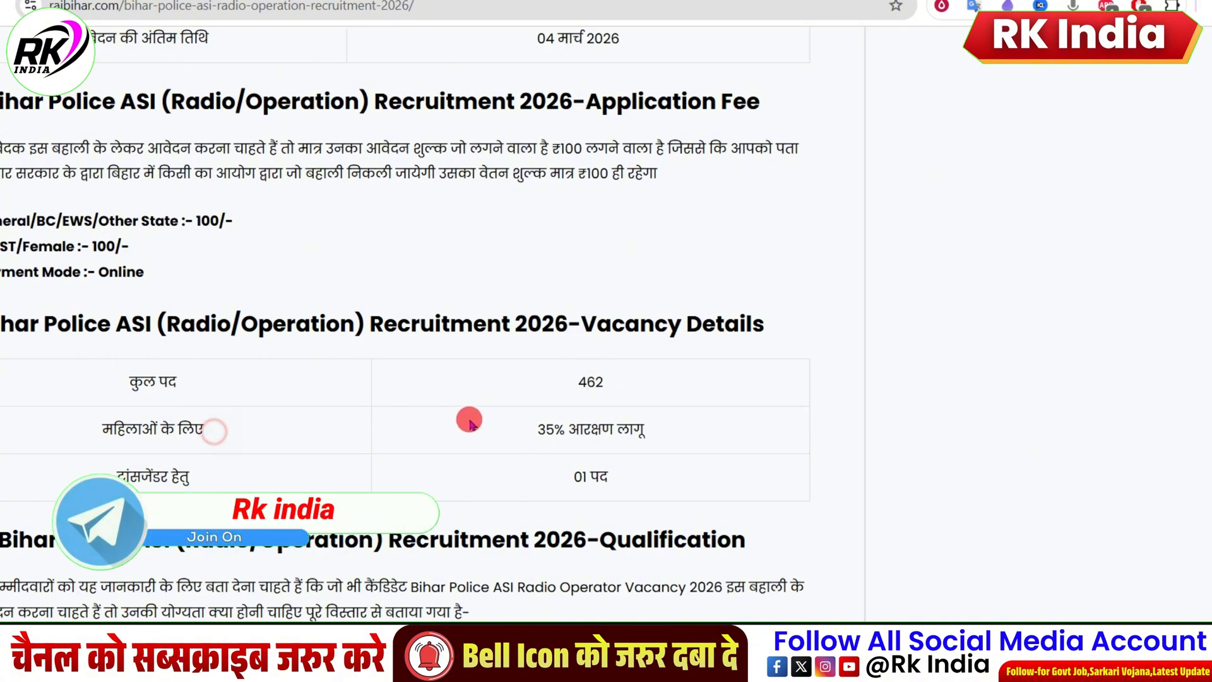
left_click_drag(537, 429, 598, 419)
left_click(213, 478)
left_click_drag(574, 478, 635, 490)
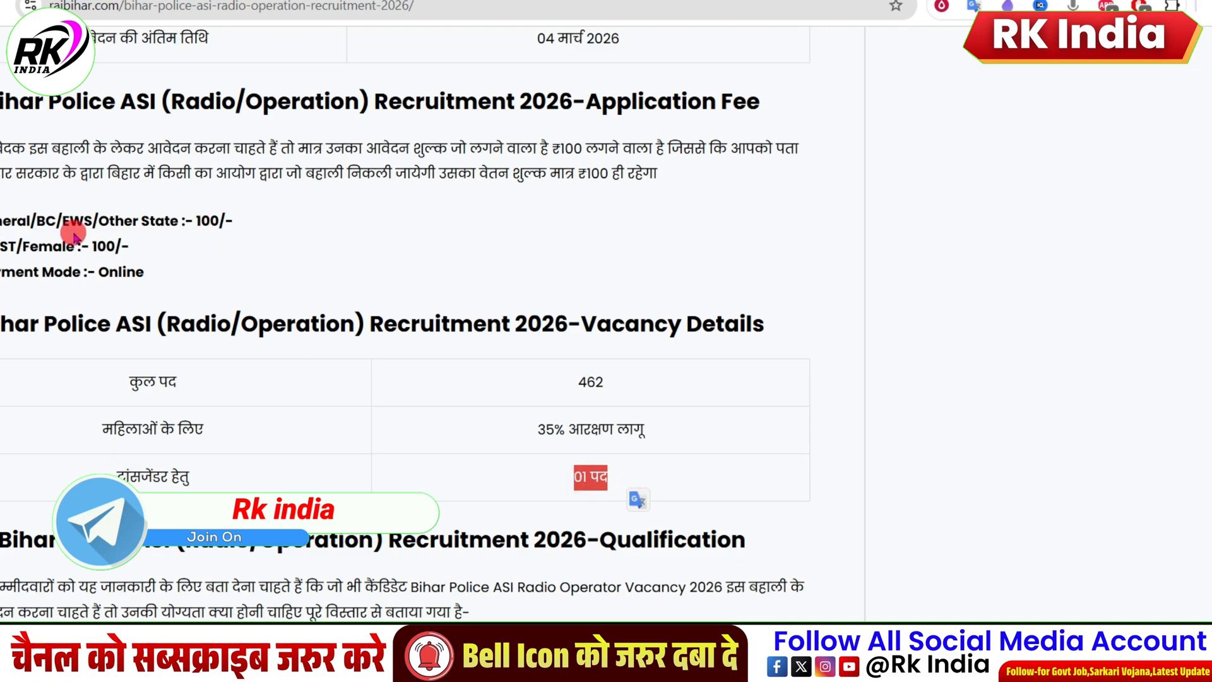
left_click_drag(67, 240, 275, 228)
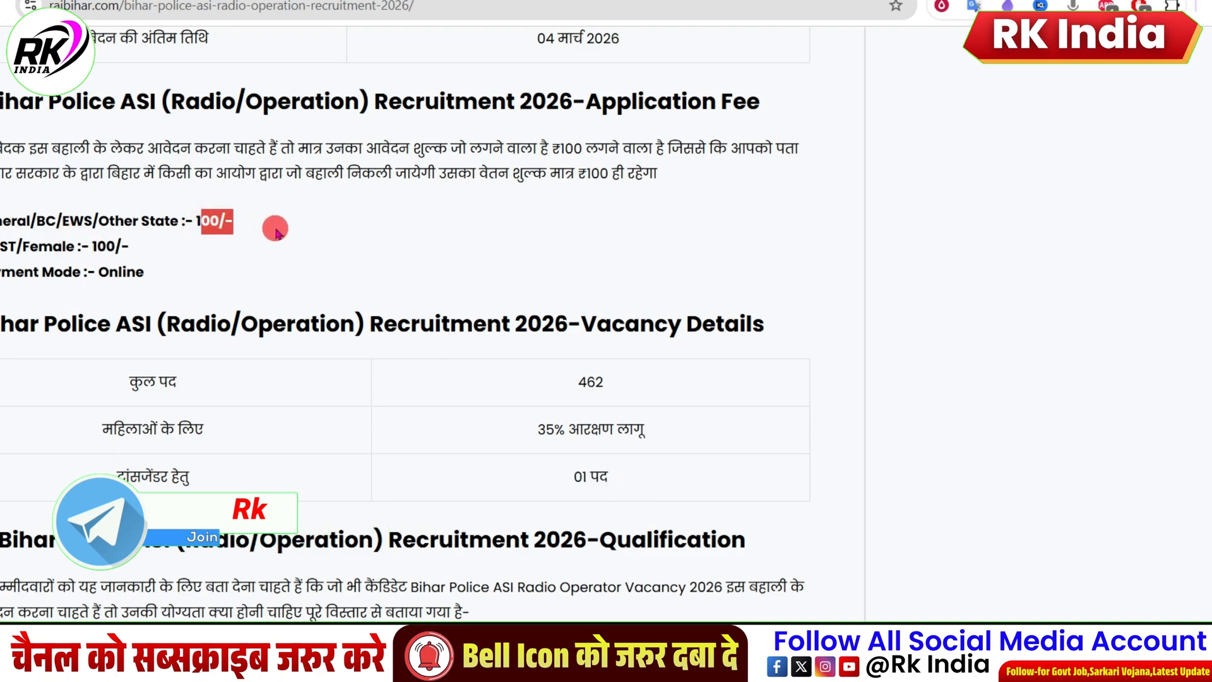
Step: Review the Qualification section for the required degree subject and the minimum marks for each category
scroll(276, 232, "down", 4)
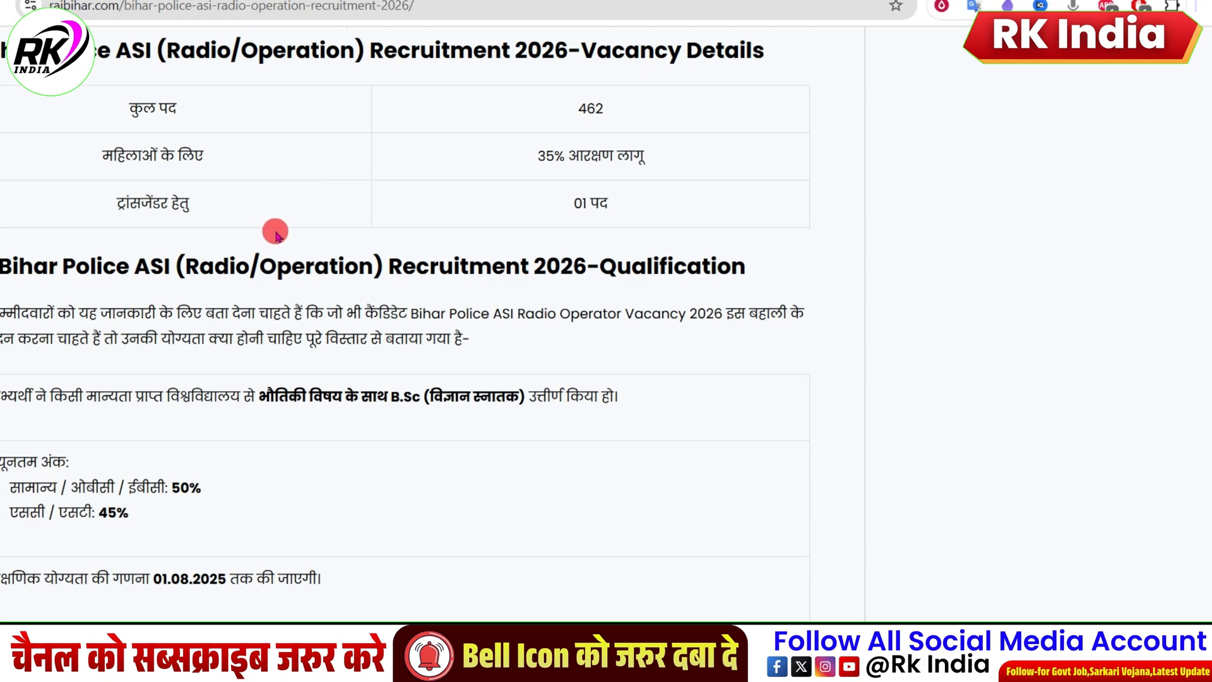
left_click_drag(592, 270, 743, 267)
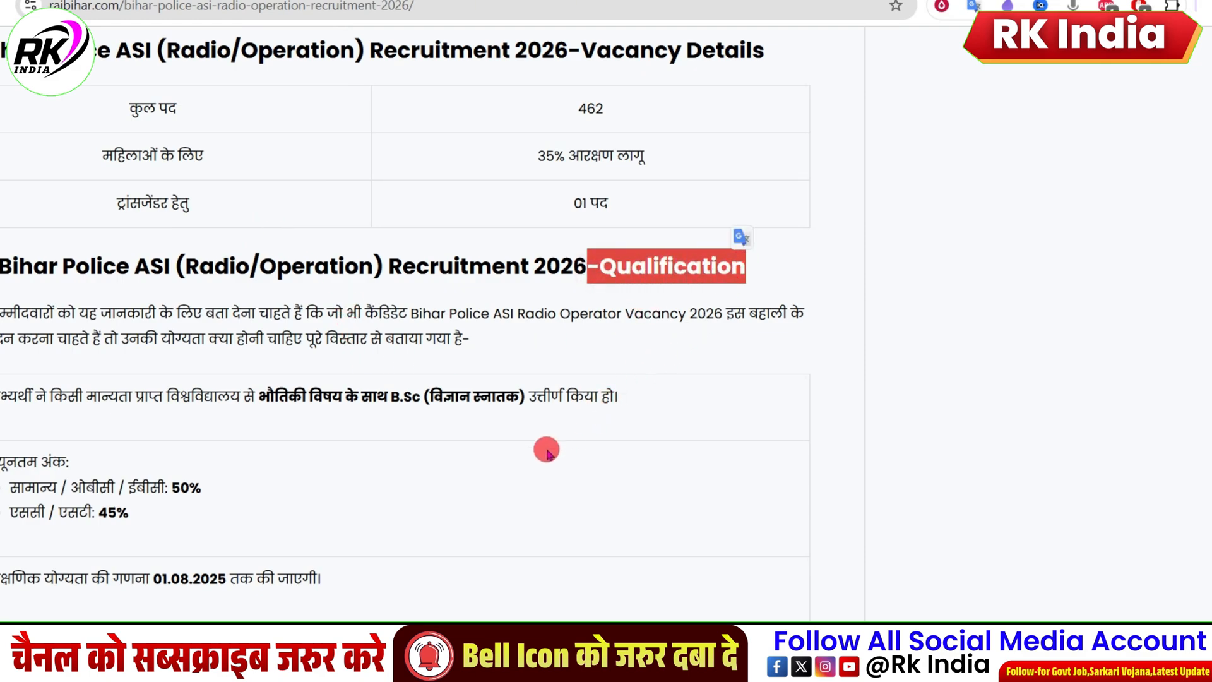
left_click_drag(81, 400, 288, 399)
left_click(240, 396)
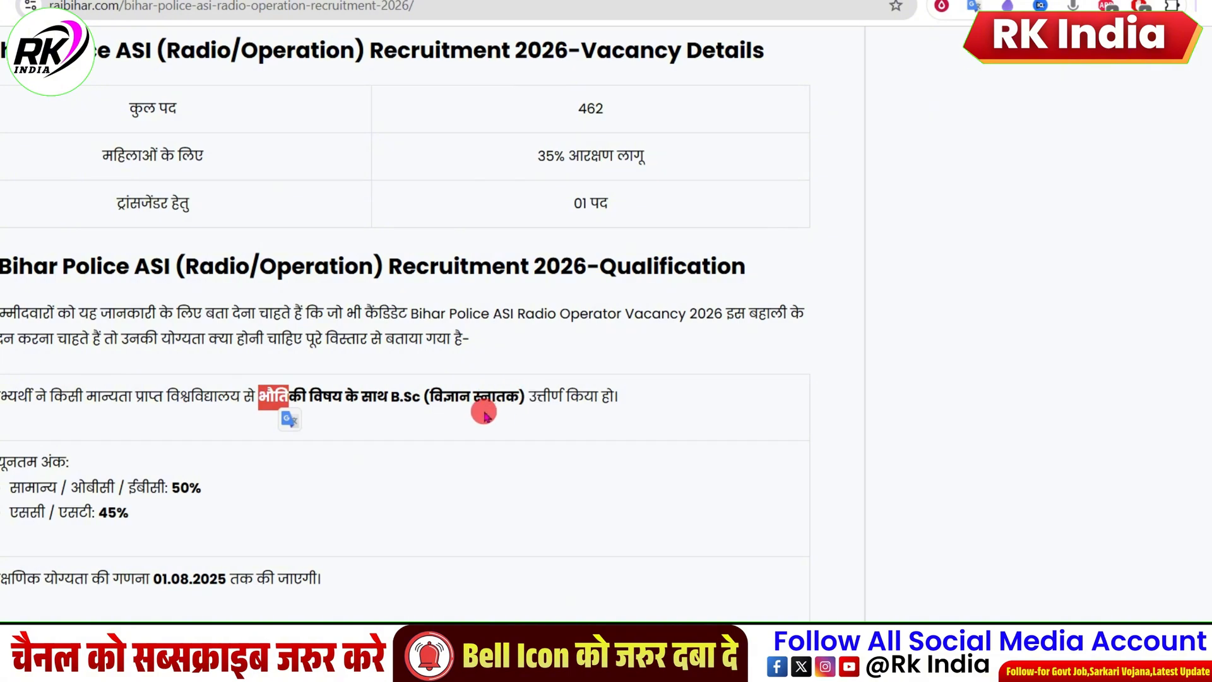
left_click_drag(387, 398, 411, 398)
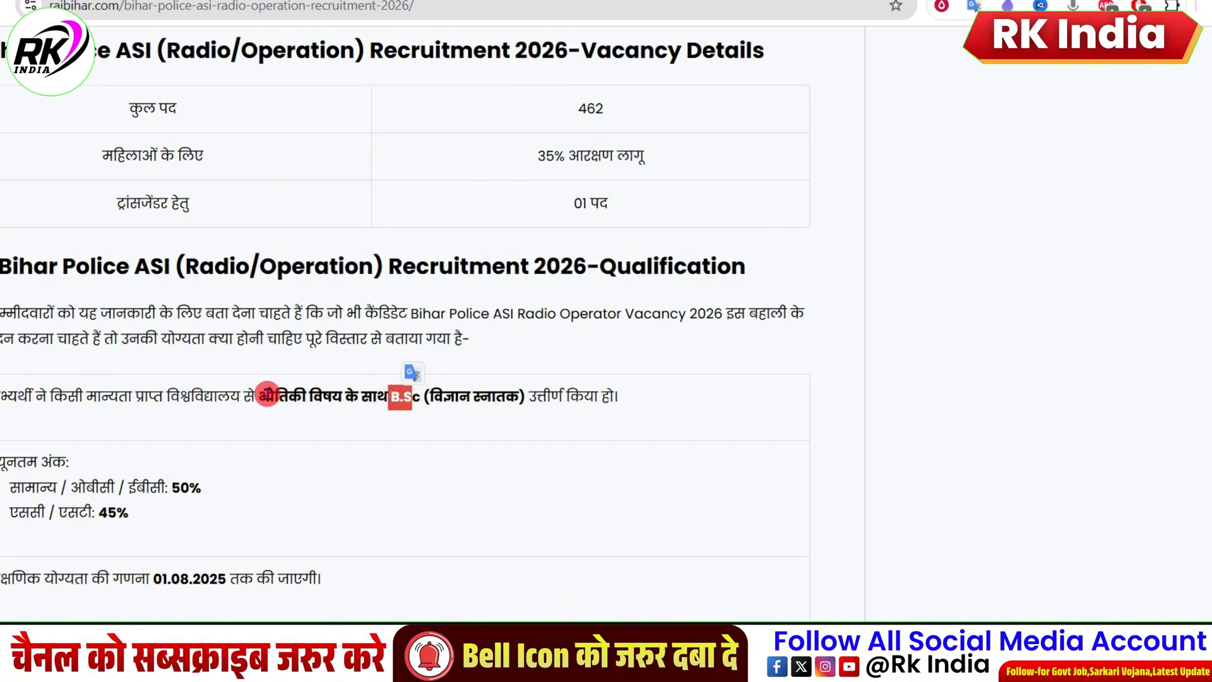
left_click_drag(267, 395, 302, 396)
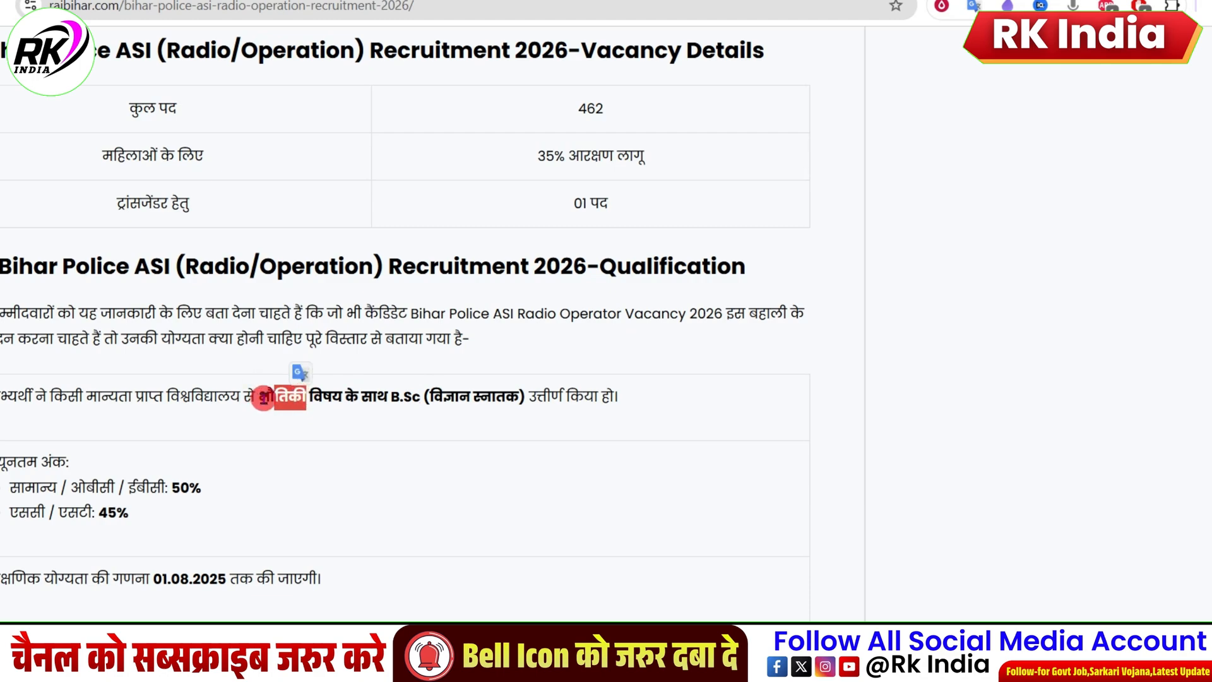
left_click_drag(9, 487, 135, 493)
left_click_drag(231, 490, 176, 488)
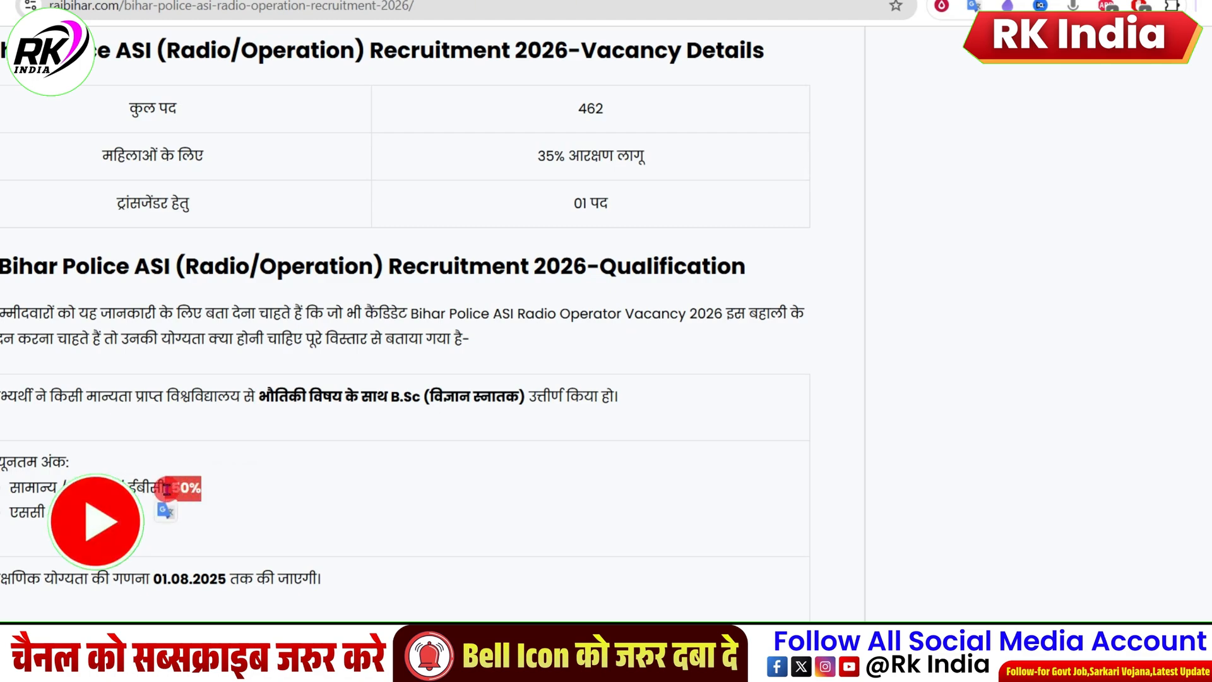
left_click(4, 518)
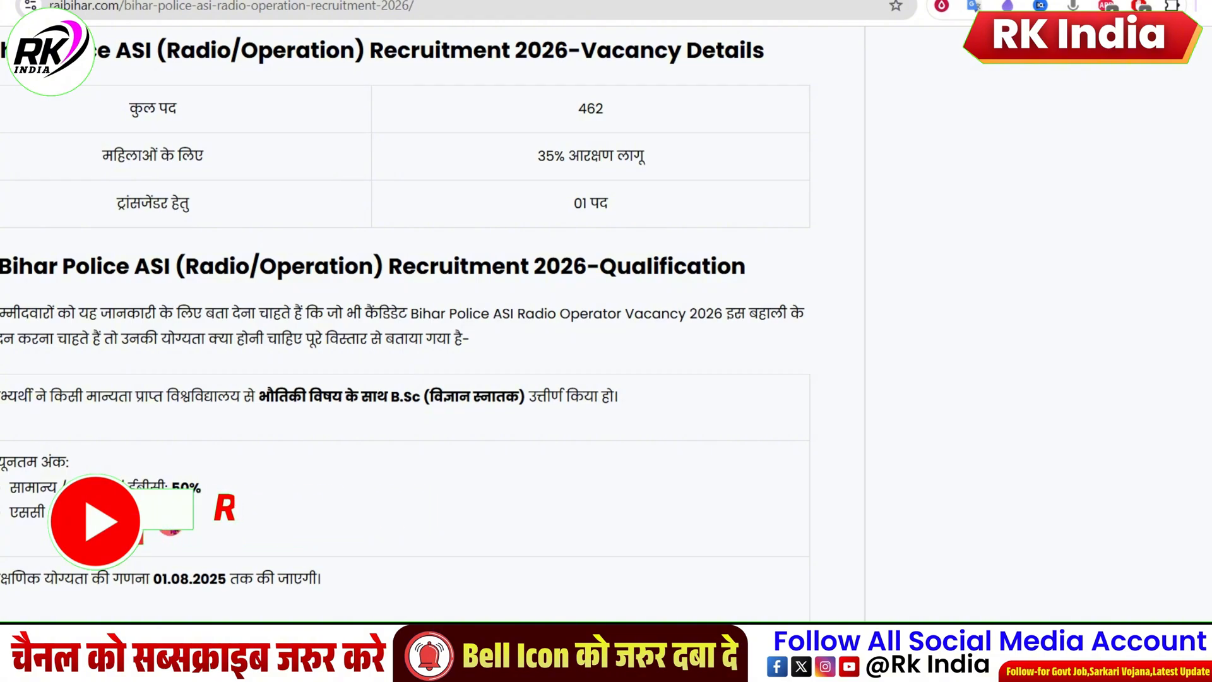
Step: Open the Direct Apply link from the article's Important Link table
scroll(482, 391, "down", 1)
scroll(480, 386, "down", 20)
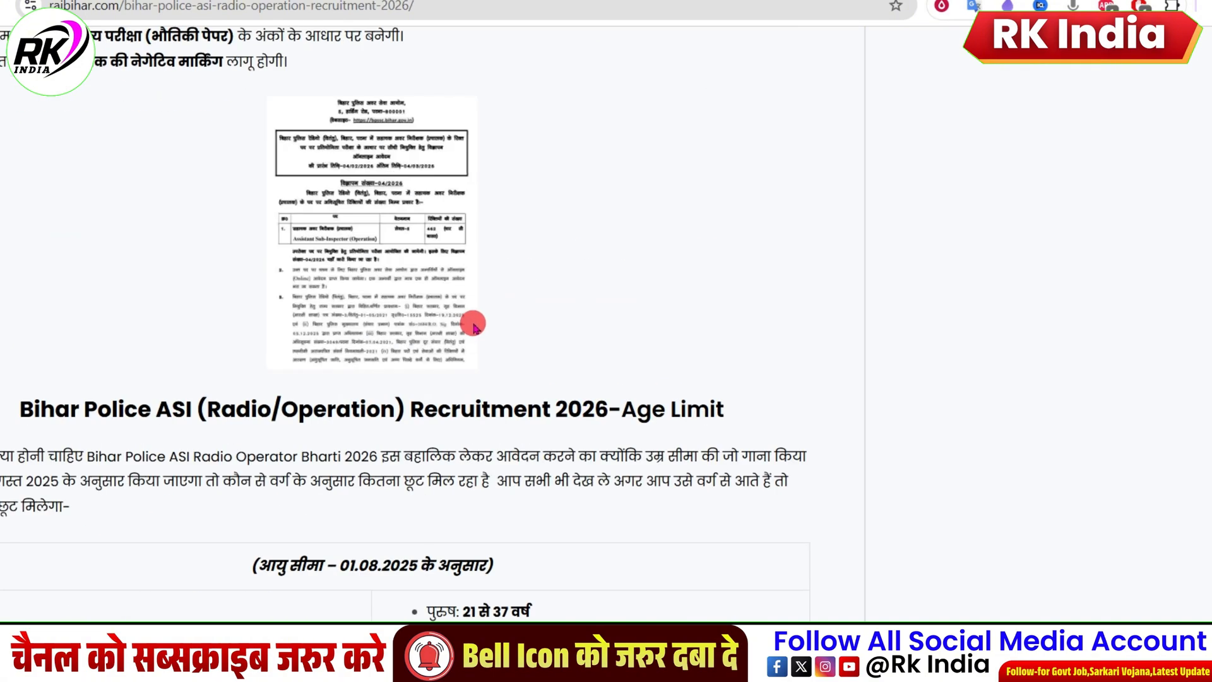
scroll(472, 328, "down", 20)
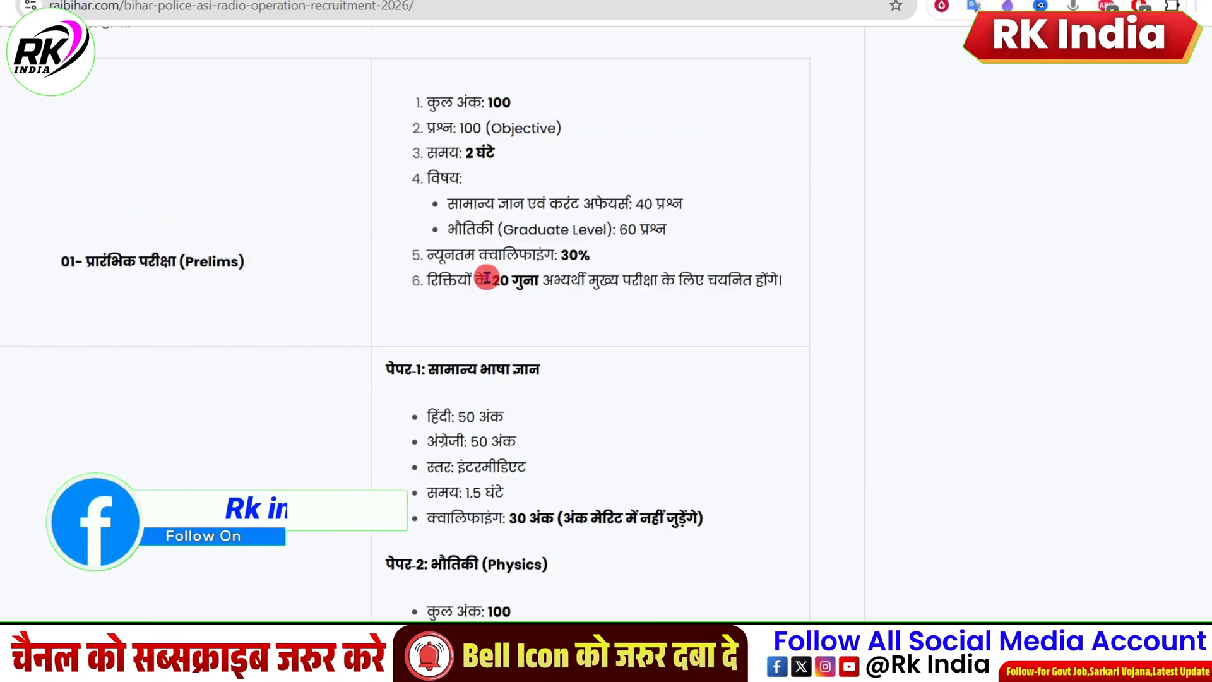
scroll(517, 297, "up", 3)
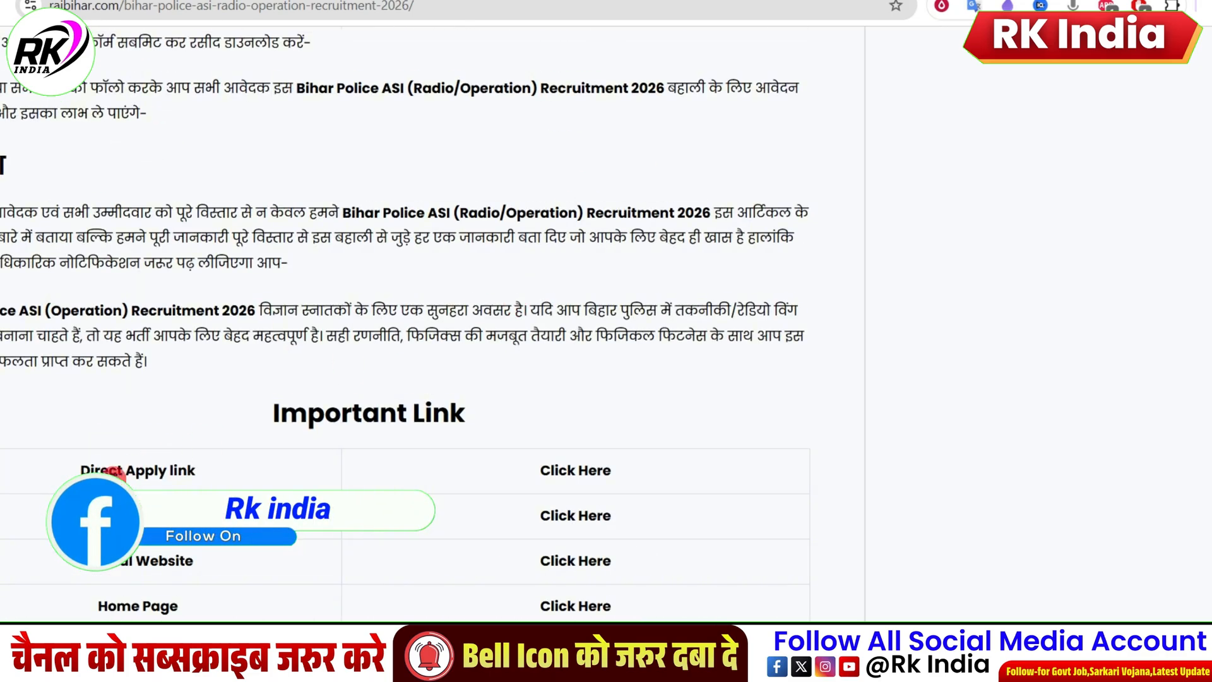
left_click(564, 472)
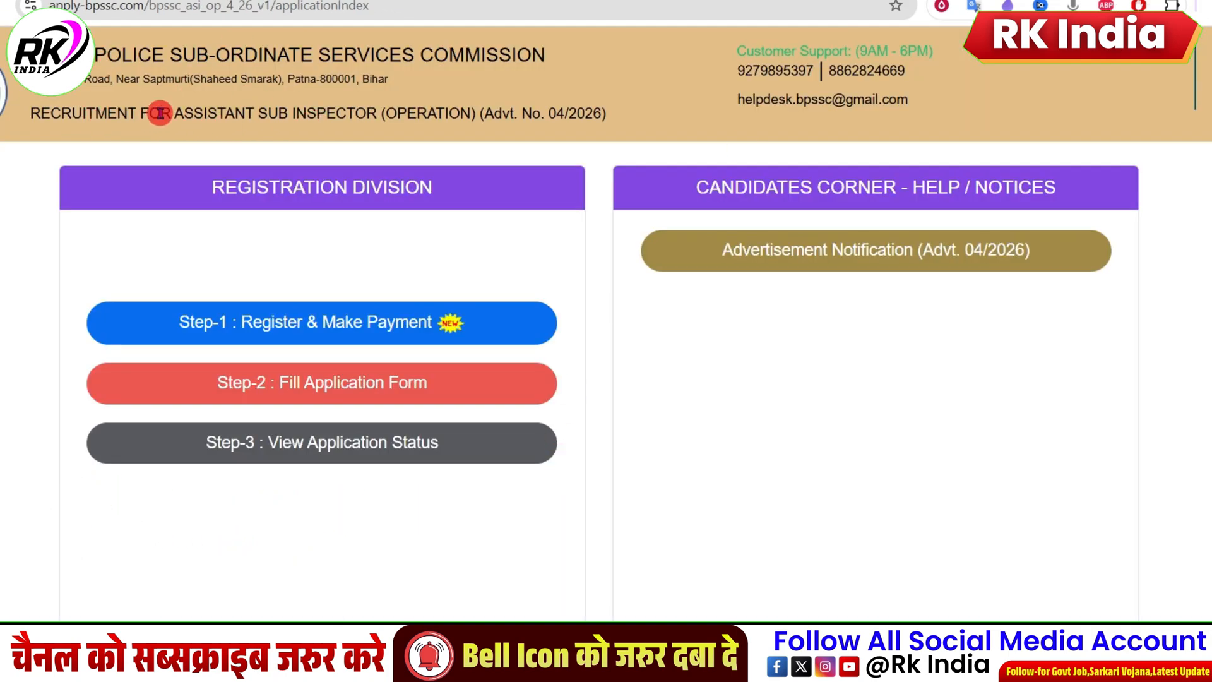
Step: Open Step-1 : Register & Make Payment for Advt. No. 04/2026 and show its instructions in Hindi
left_click_drag(209, 114, 355, 114)
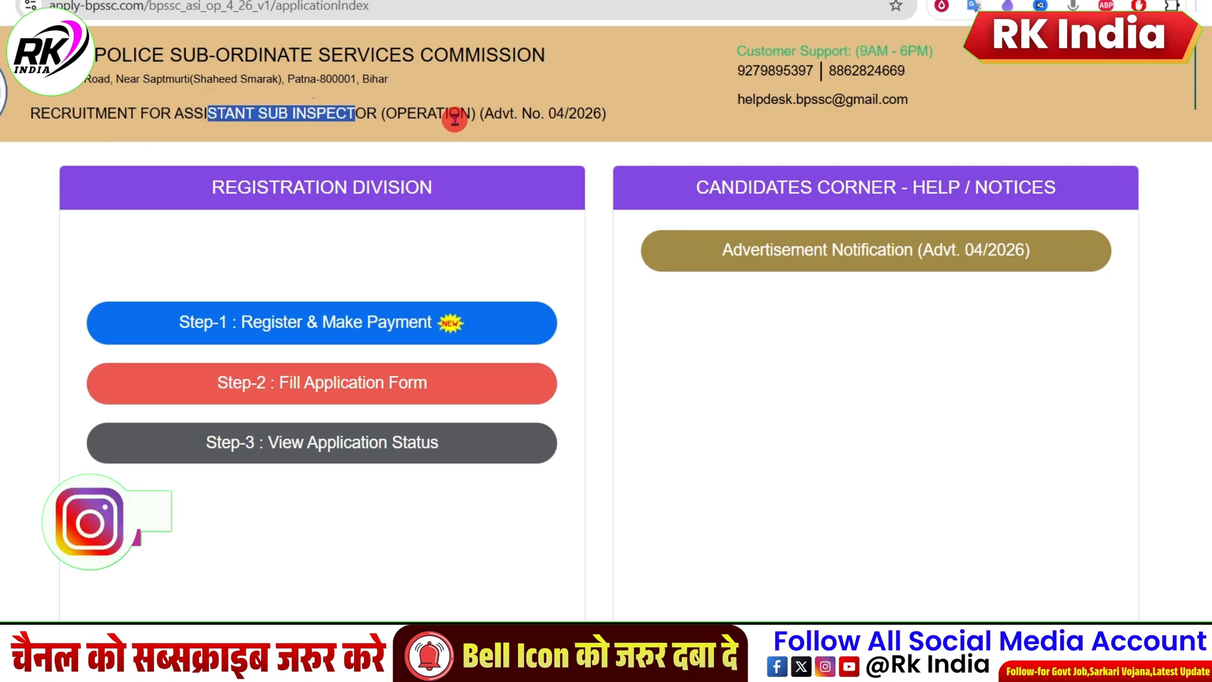
left_click_drag(551, 113, 633, 111)
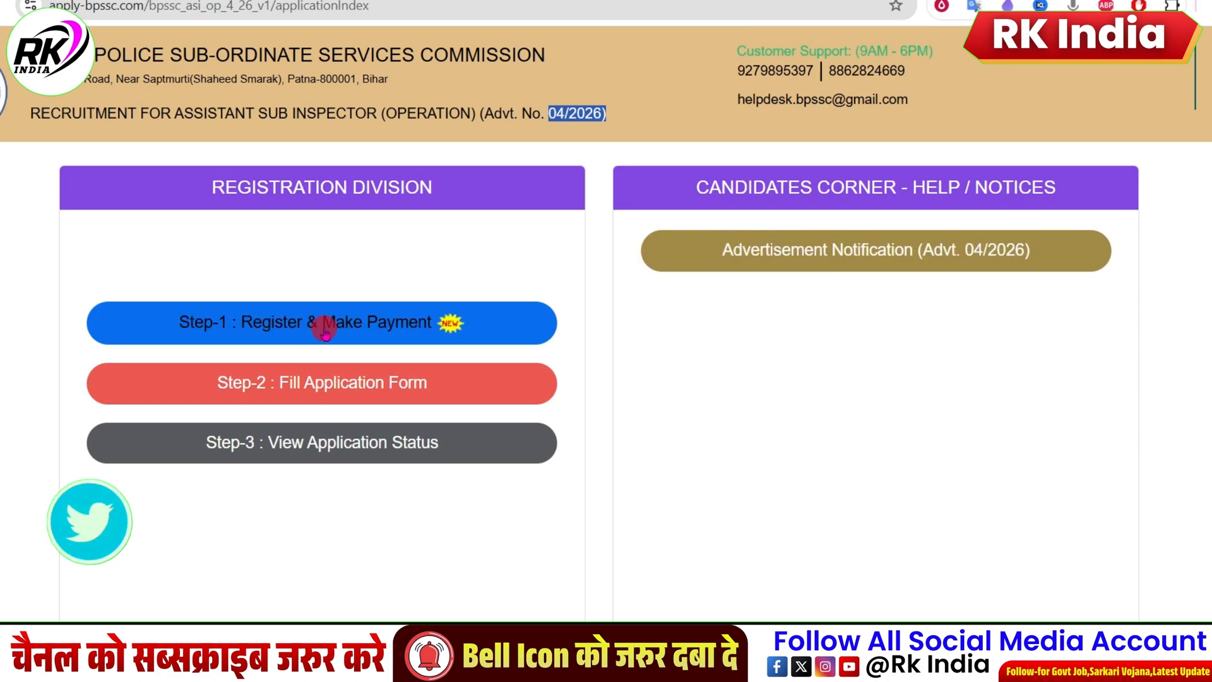
left_click(356, 327)
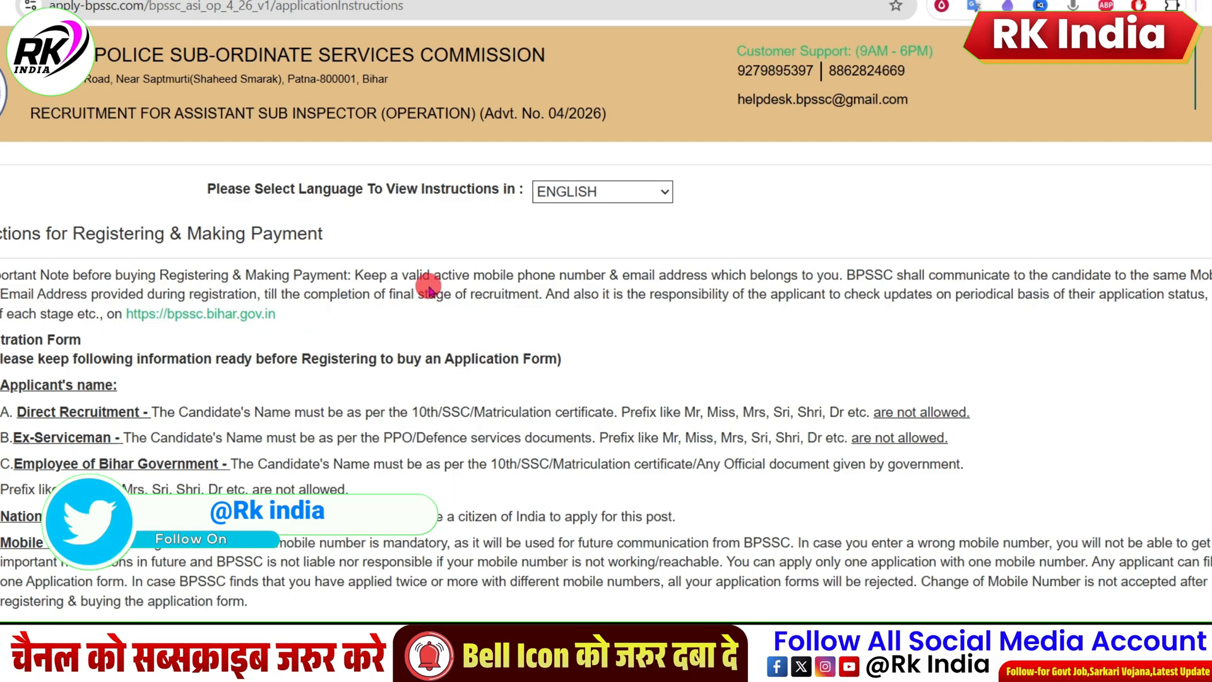
left_click(576, 191)
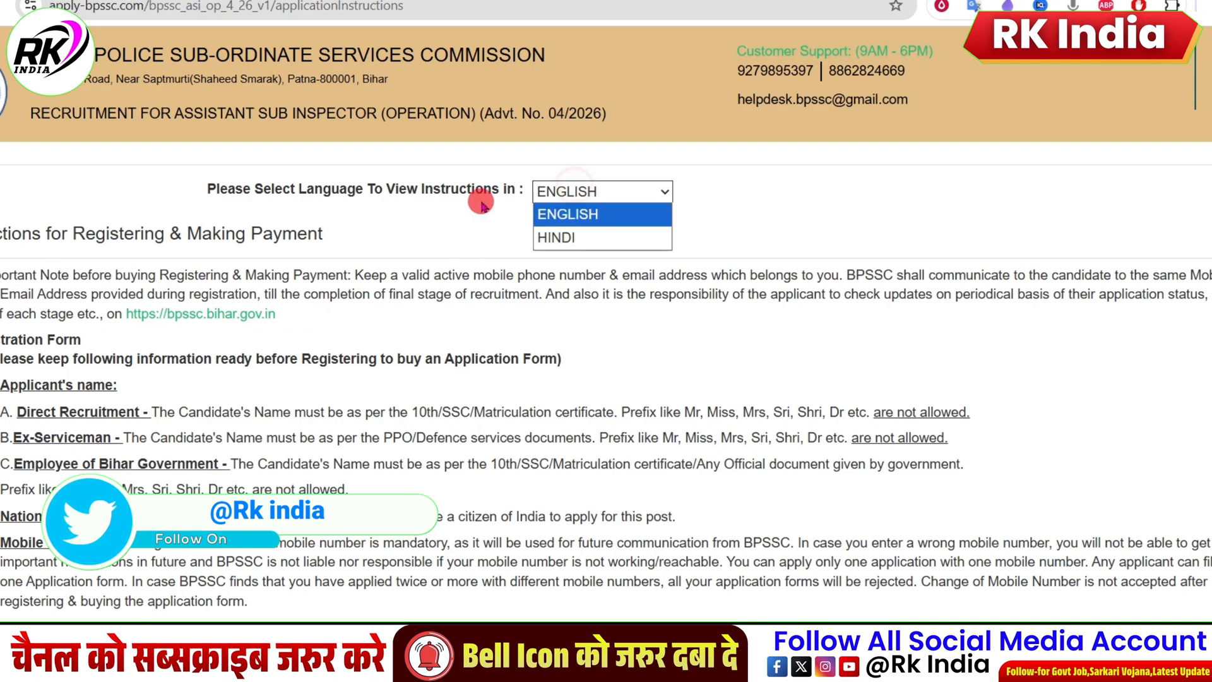
left_click(558, 237)
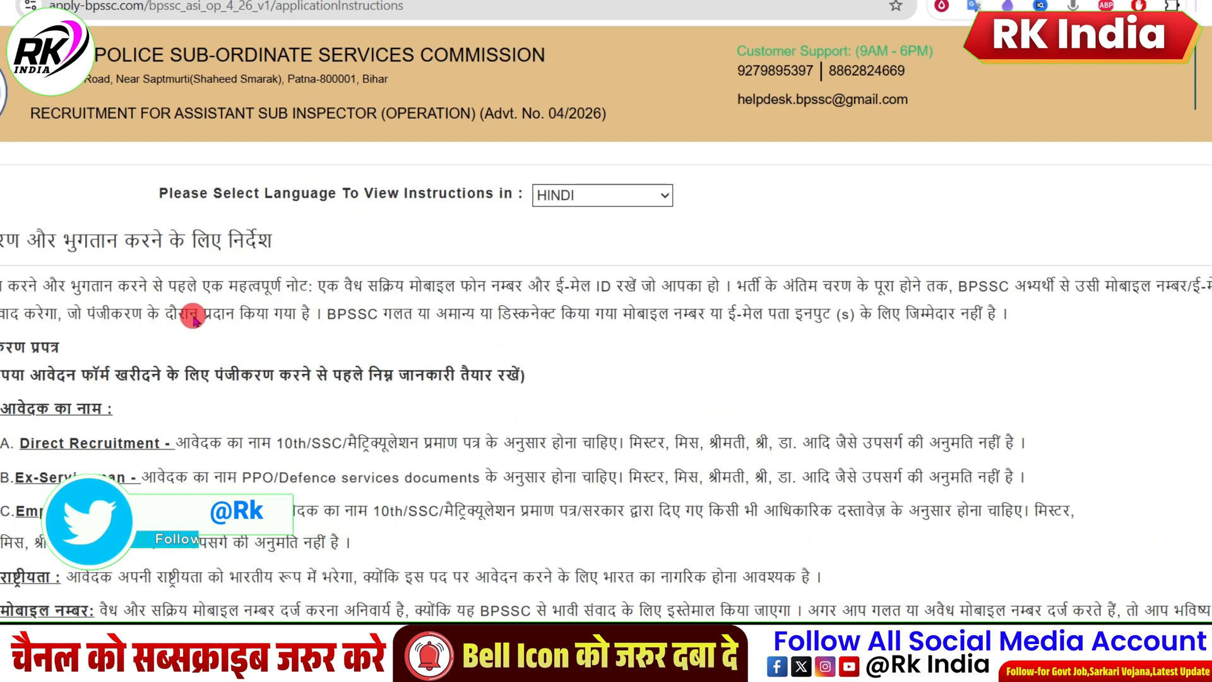
Step: Examine the age limit tables for direct recruitment, ex-servicemen and employees of the Bihar Government in the instructions
scroll(192, 318, "down", 15)
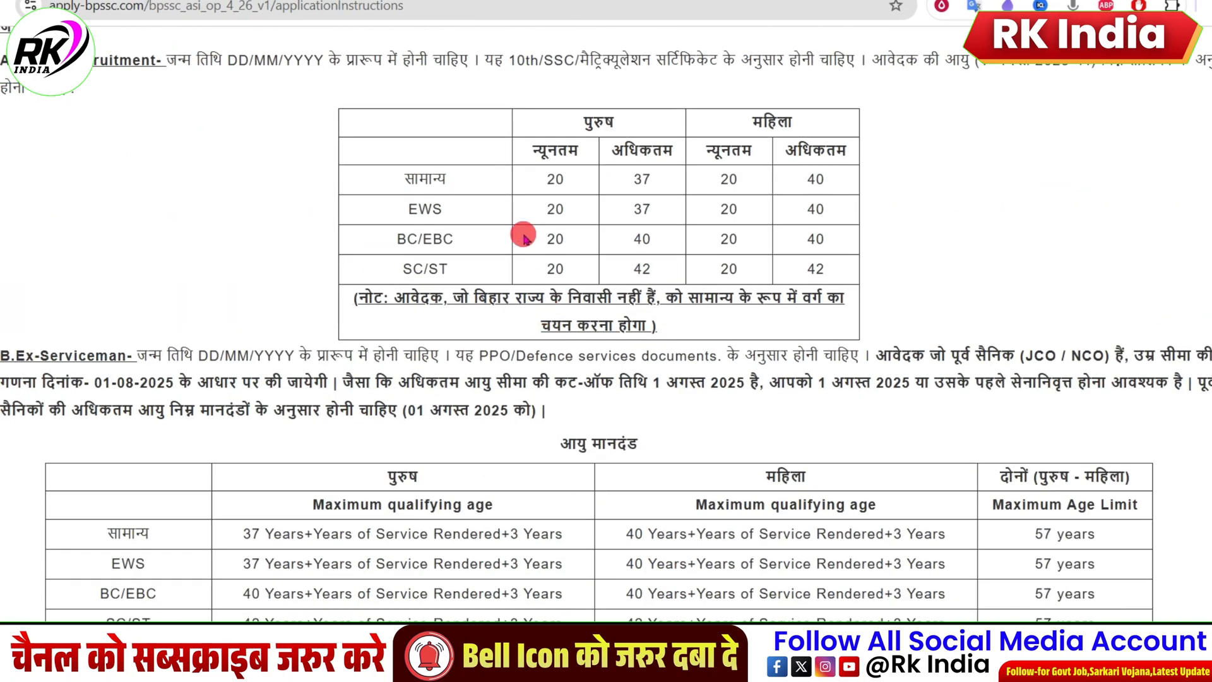
left_click_drag(395, 186, 803, 274)
scroll(803, 274, "down", 3)
left_click_drag(360, 175, 638, 180)
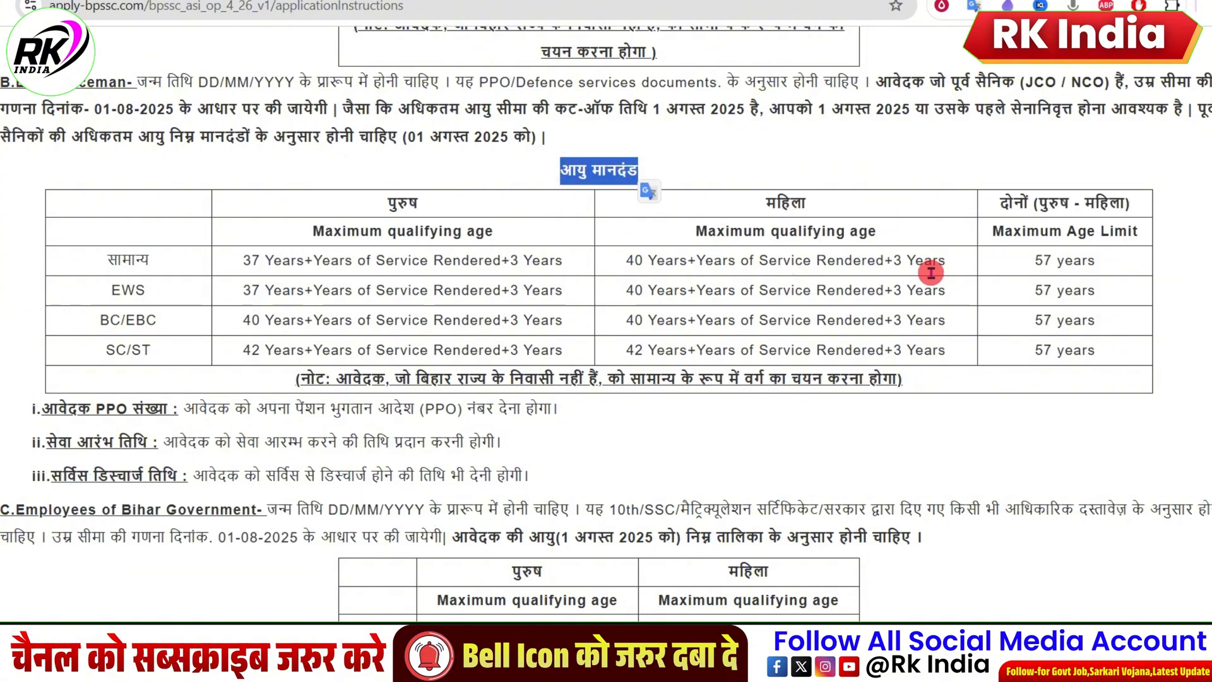
scroll(932, 273, "down", 4)
left_click_drag(491, 299, 542, 299)
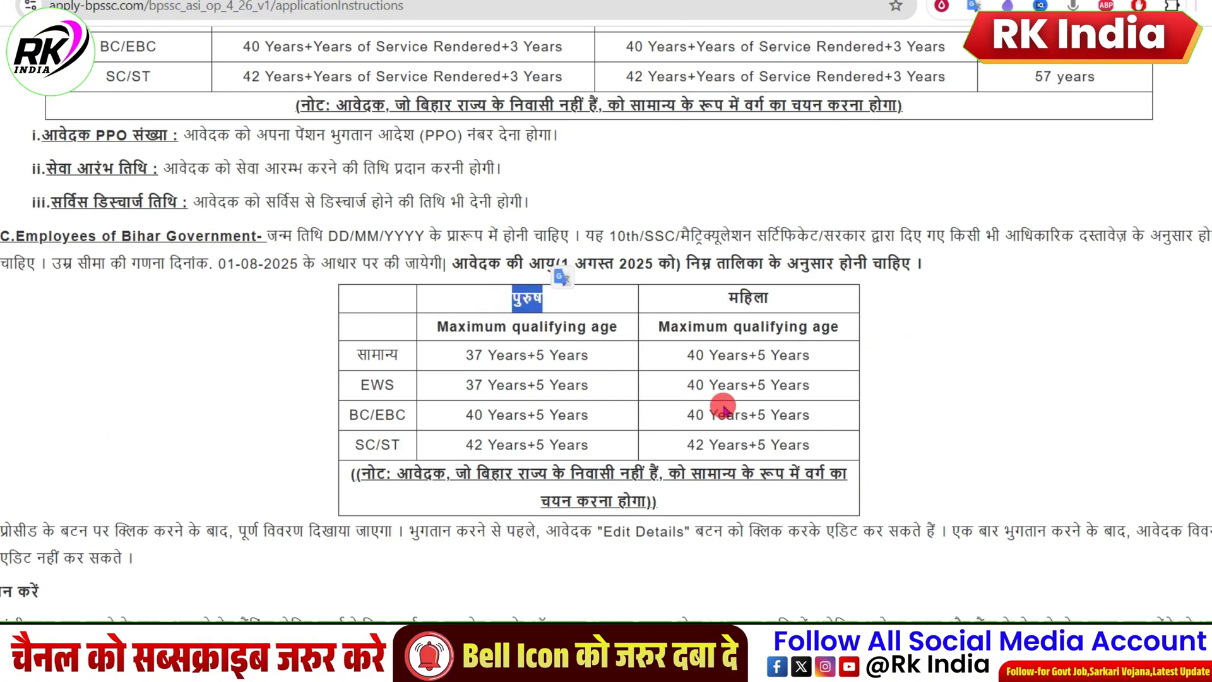
Step: Proceed from the end of the instructions to registration and payment, and bring up the applicant details fields
scroll(704, 384, "down", 4)
scroll(619, 313, "down", 12)
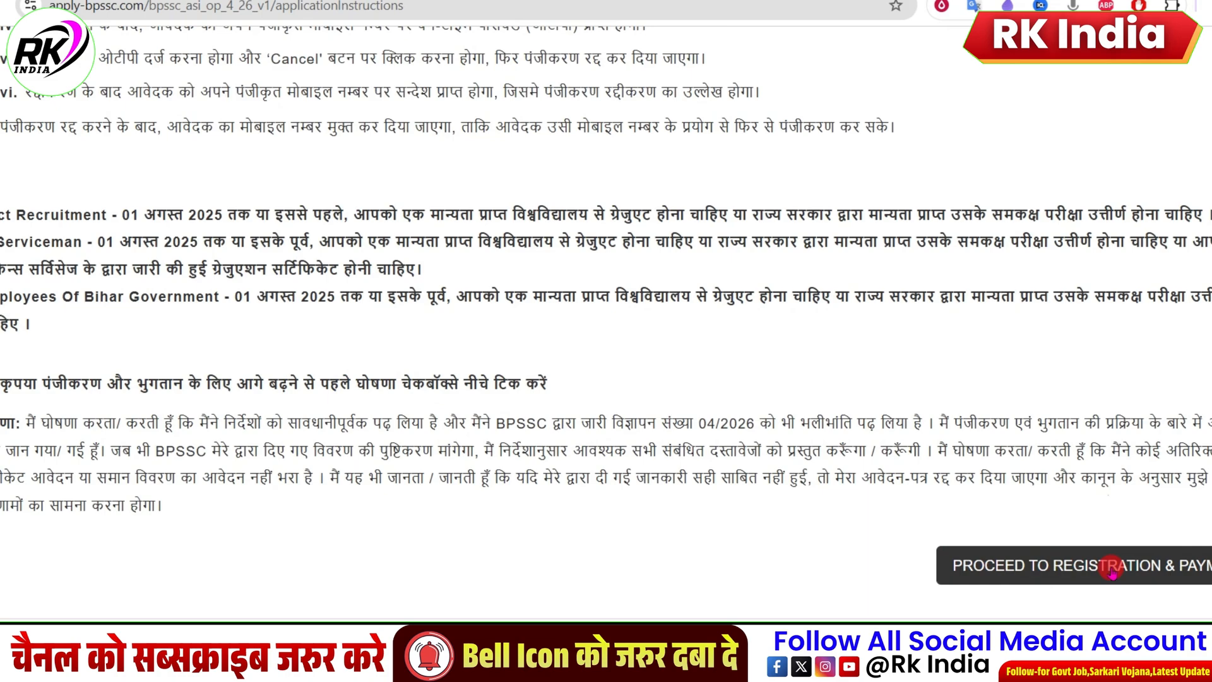
left_click(1084, 559)
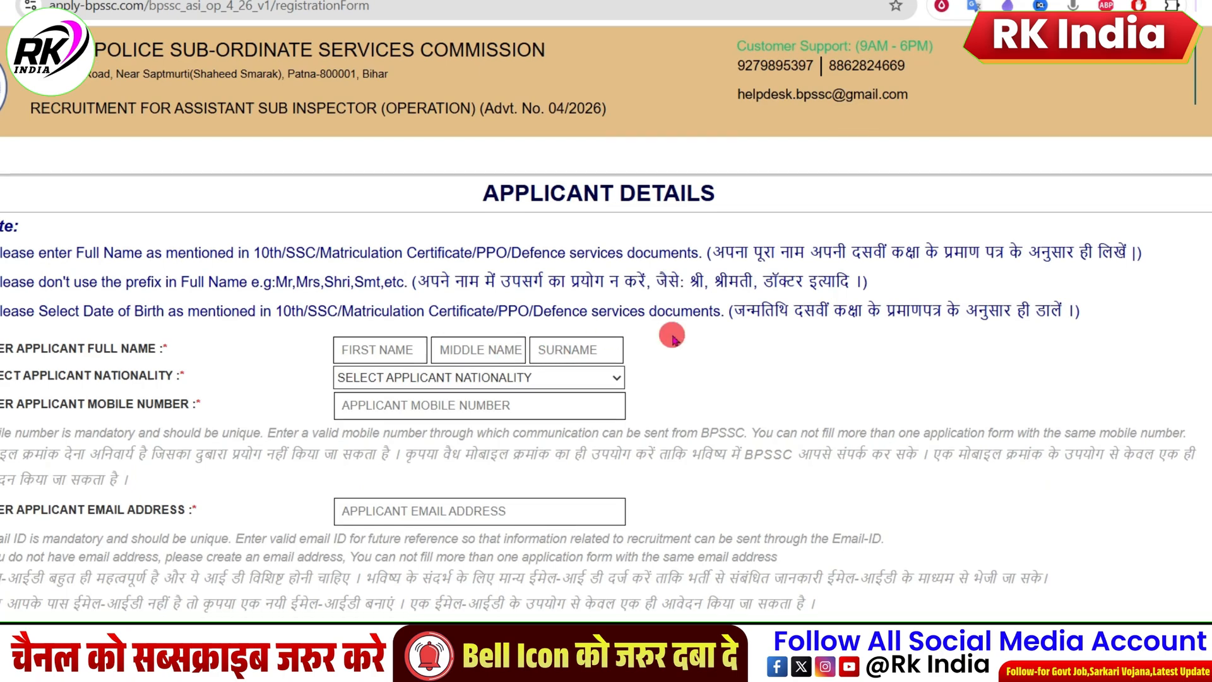
scroll(343, 133, "down", 4)
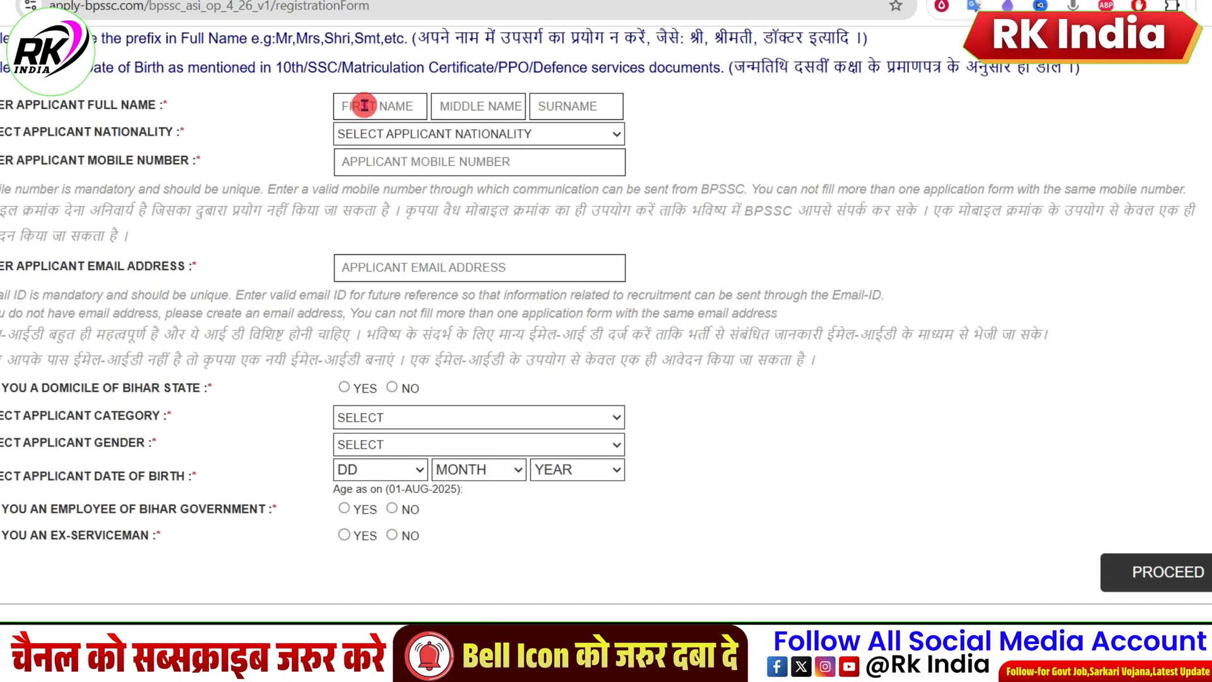
type("CB")
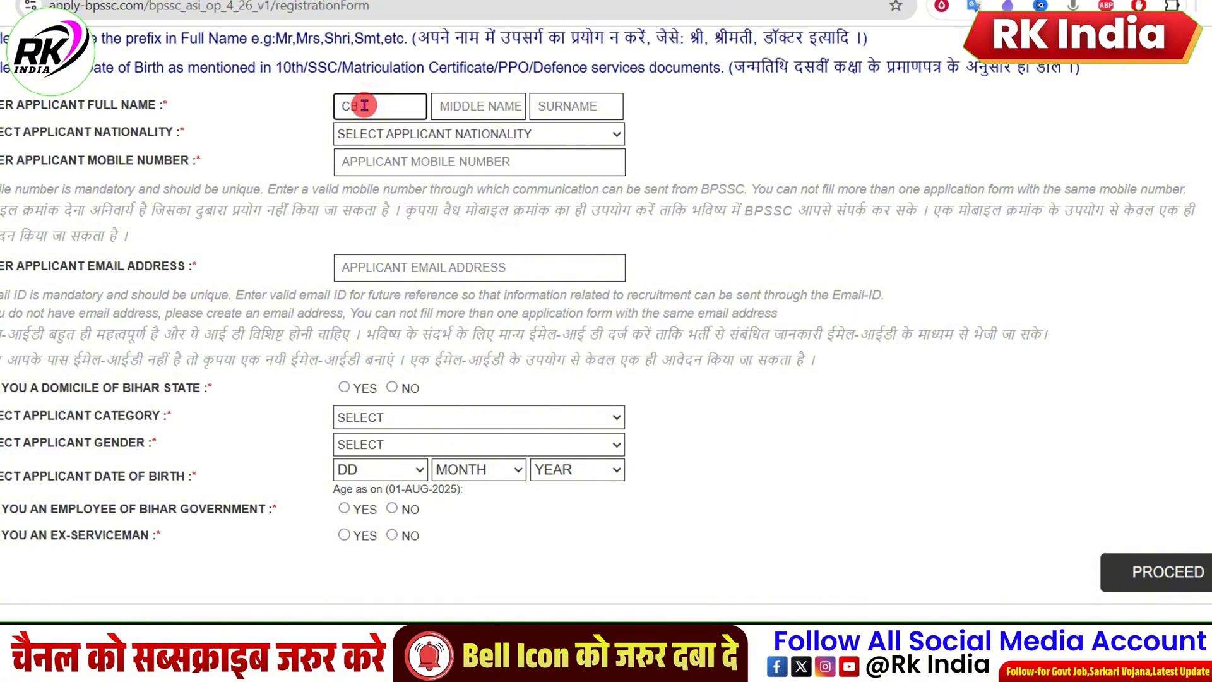
left_click(466, 106)
left_click(388, 100)
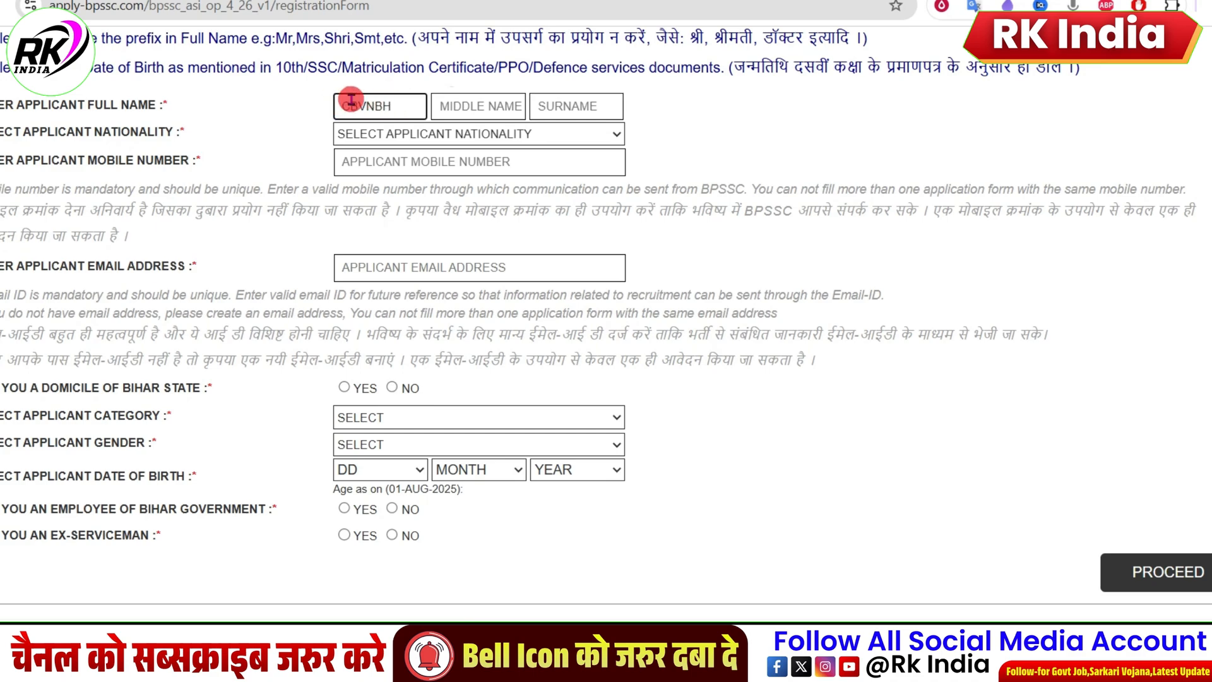
left_click(490, 108)
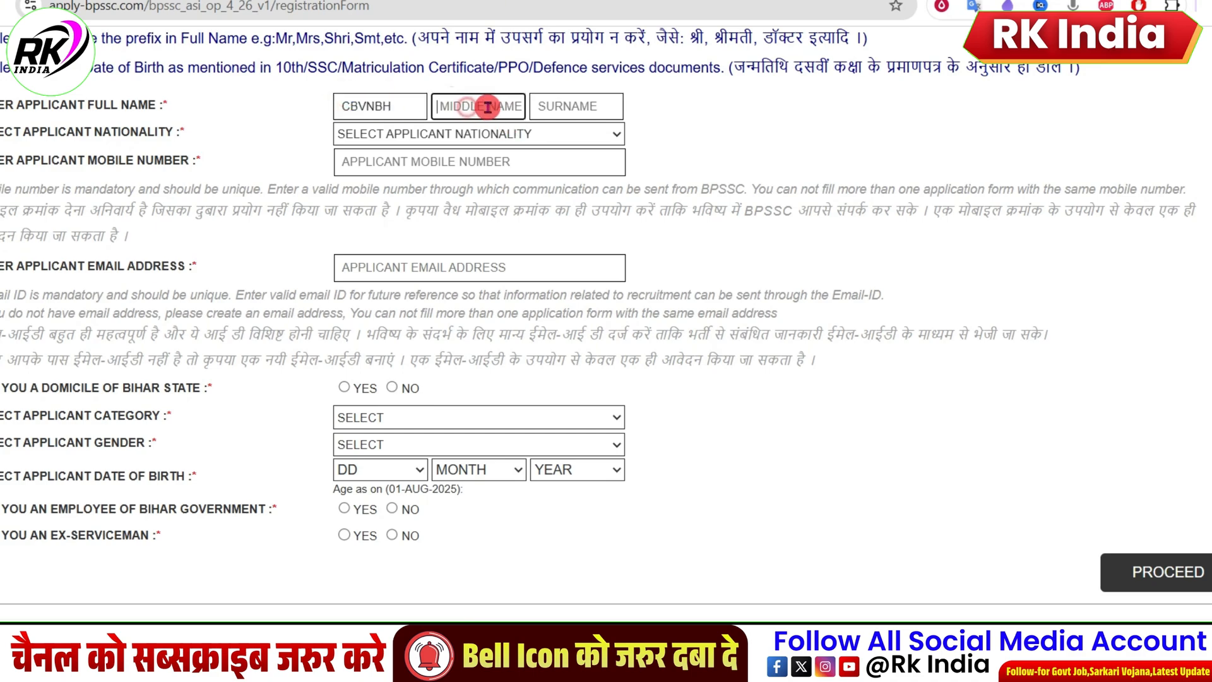
left_click(551, 108)
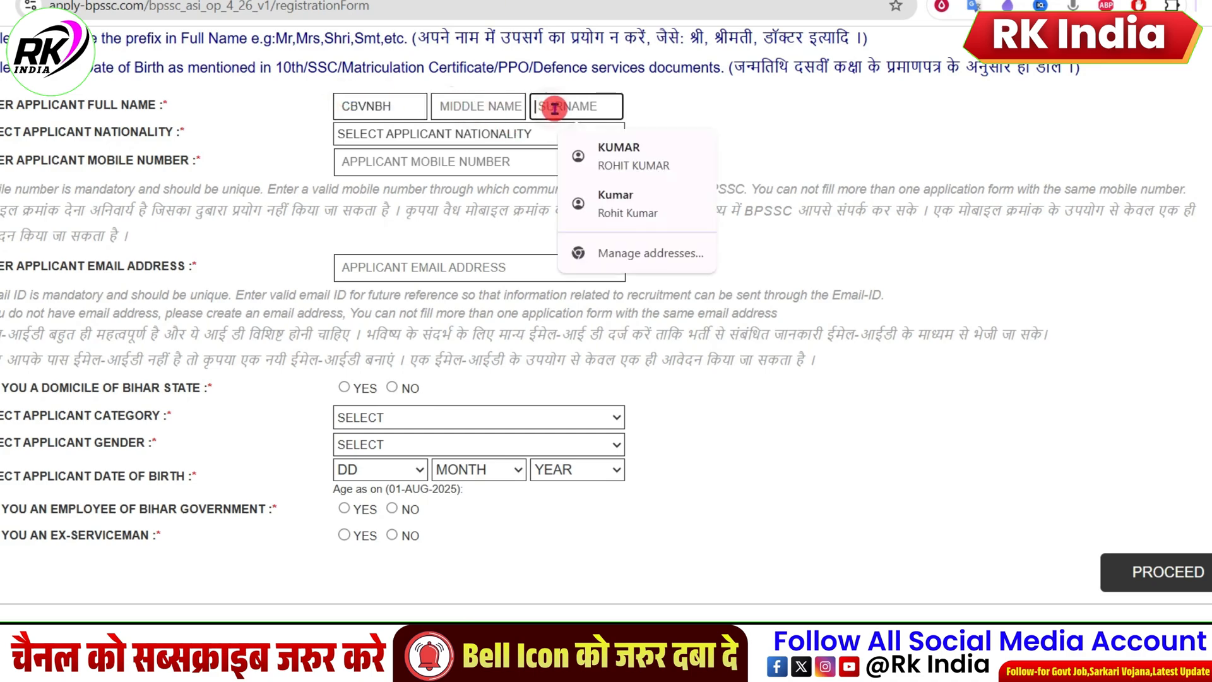
Step: Replace the trial first name by filling in the applicant's name, mobile number and email address from the saved contact details
left_click(407, 105)
left_click_drag(409, 106, 343, 106)
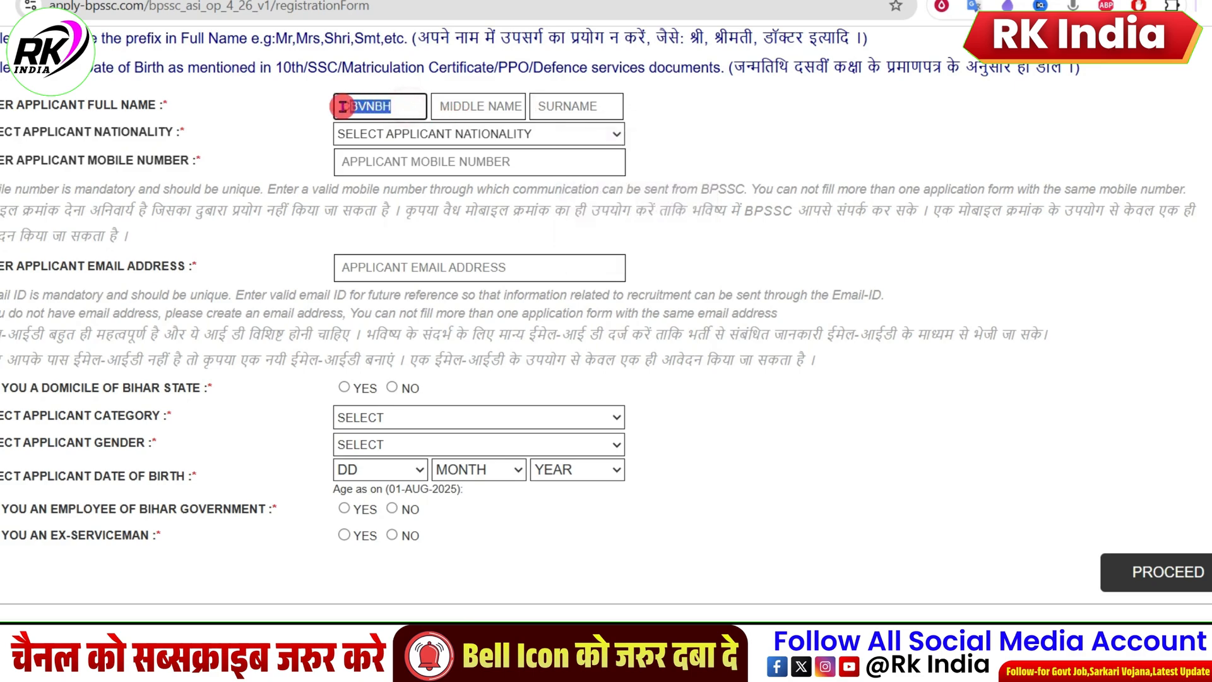
left_click(586, 103)
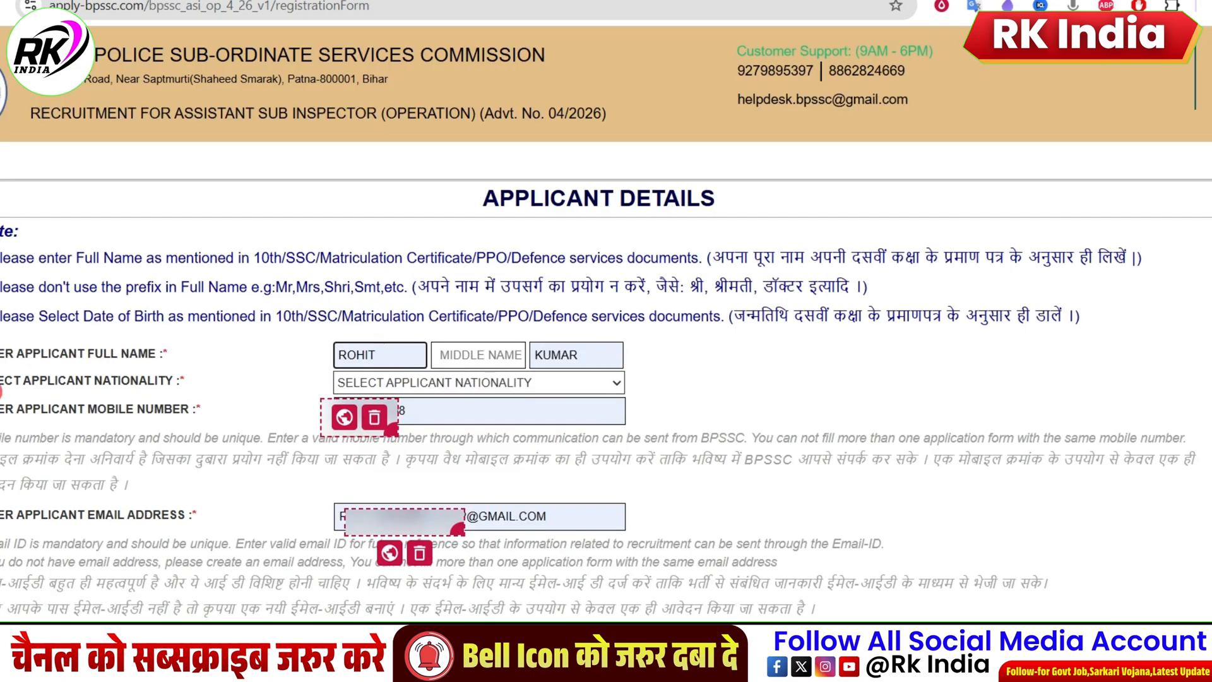
Step: Set the applicant's nationality to INDIAN
left_click_drag(1, 382, 59, 380)
left_click(456, 385)
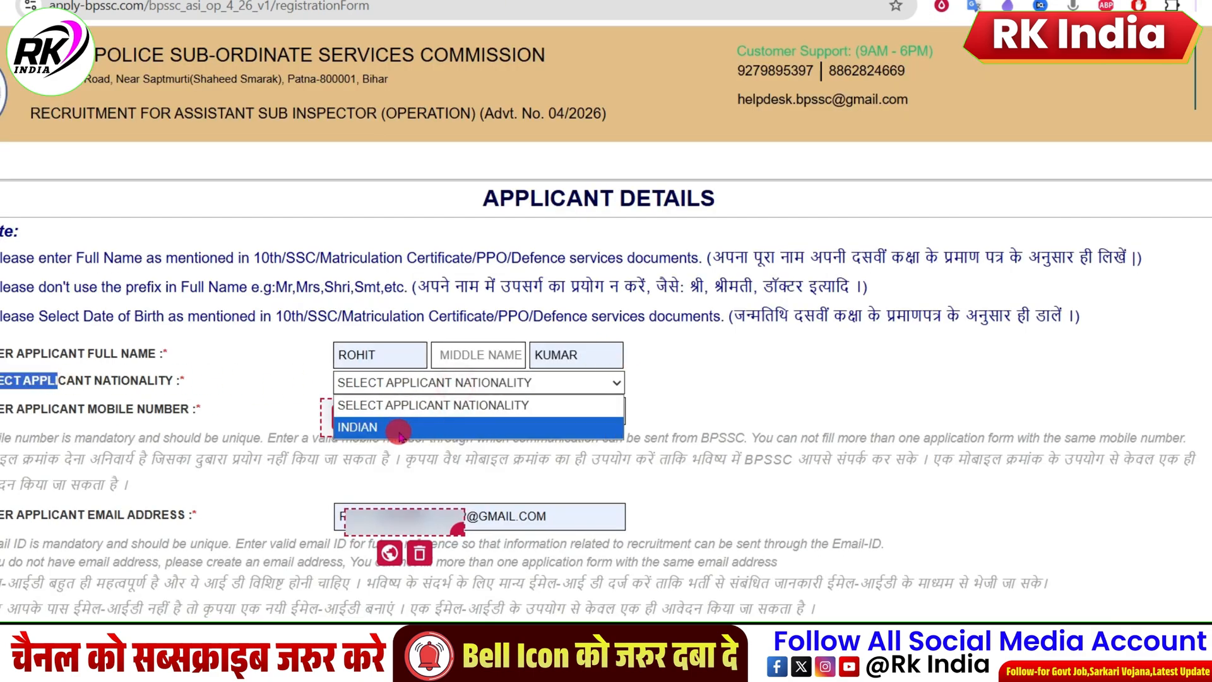
left_click(406, 424)
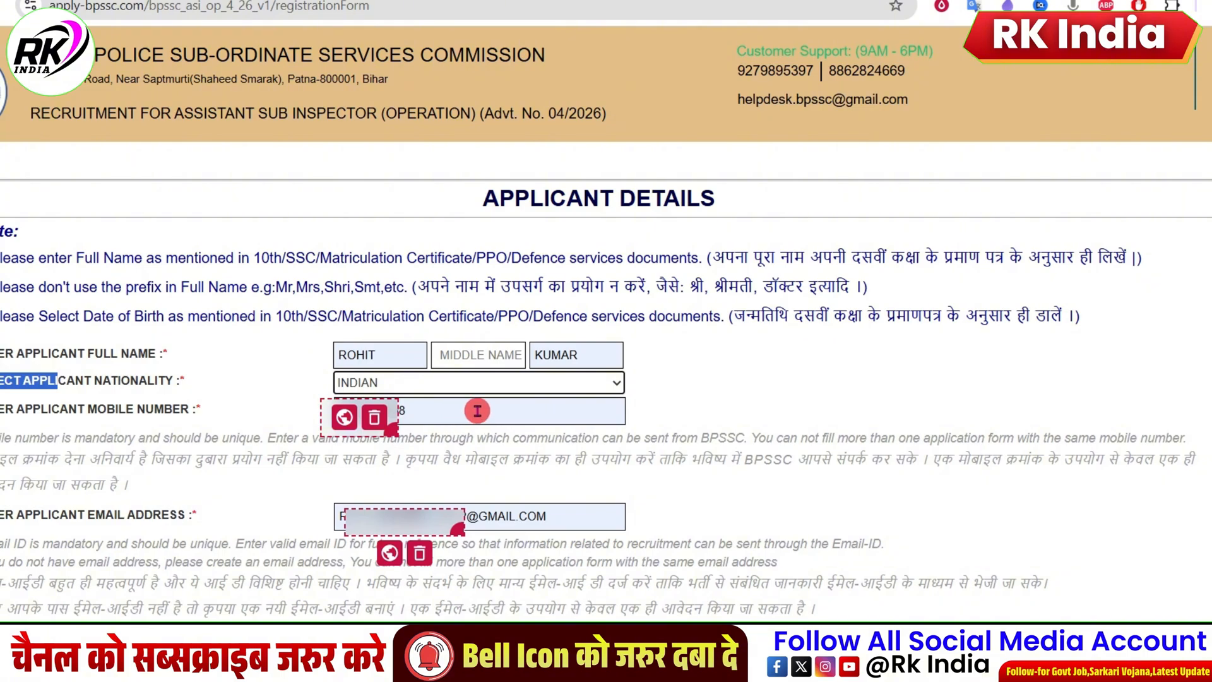
Step: Answer YES to the Bihar State domicile question and show the available applicant categories
scroll(477, 410, "down", 4)
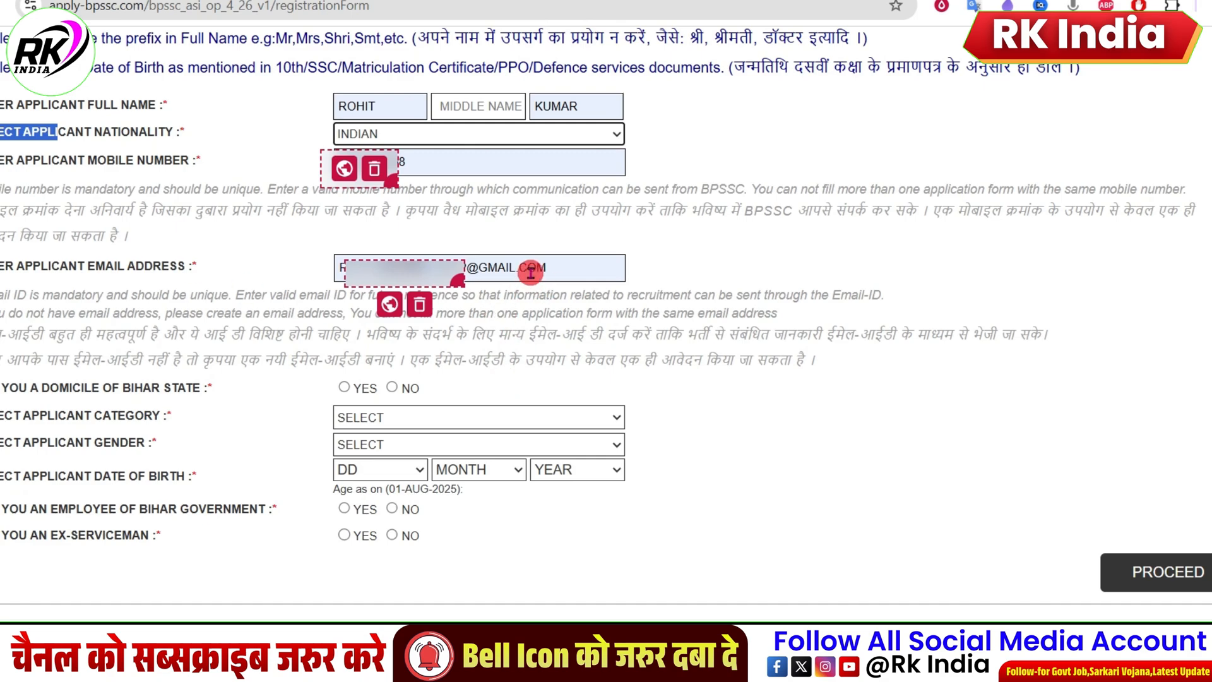
left_click_drag(6, 388, 133, 387)
left_click(345, 387)
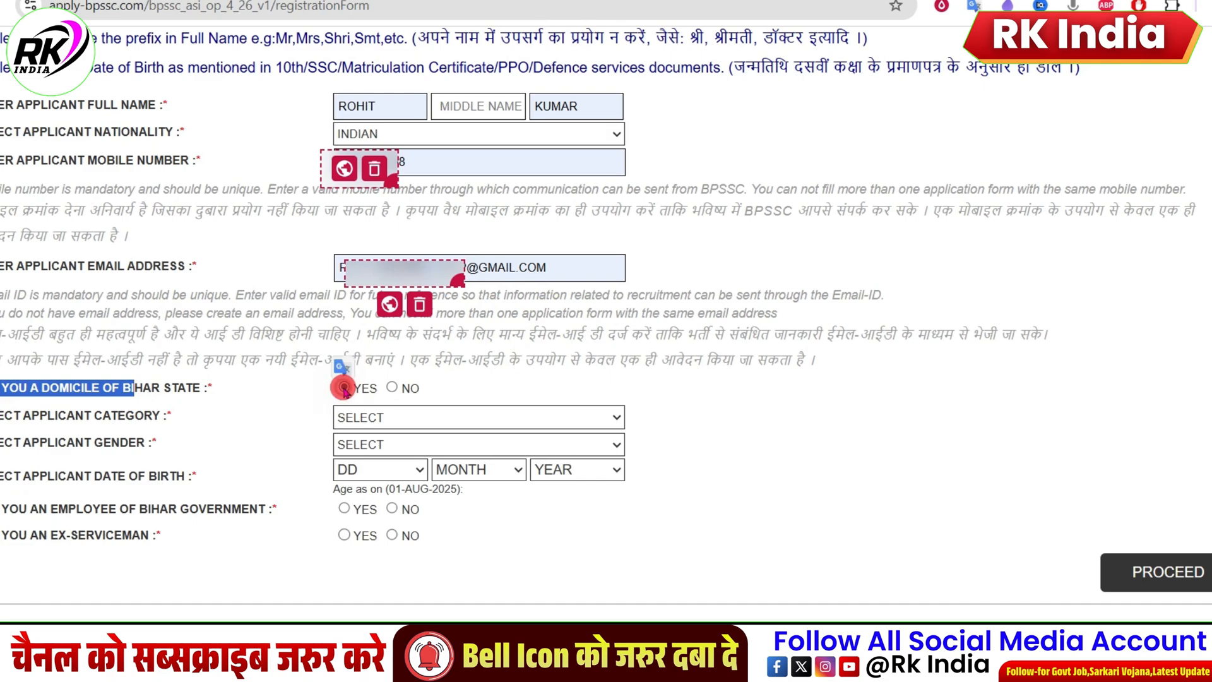
left_click(355, 409)
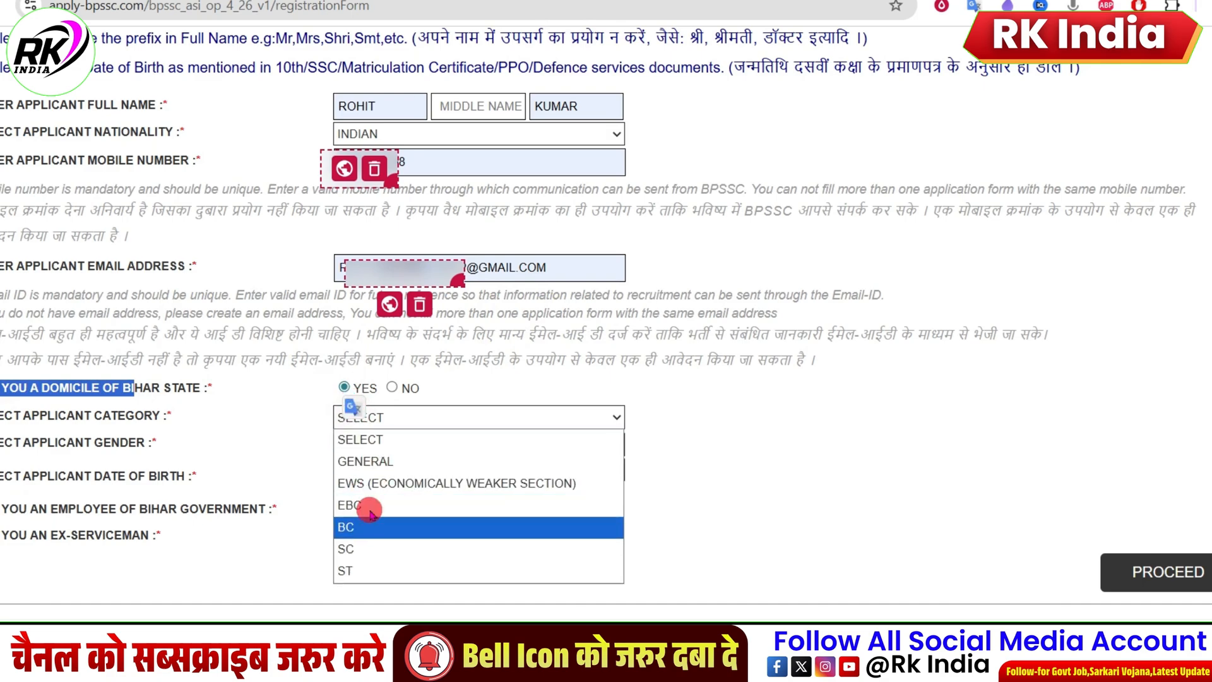
Step: Switch the Bihar State domicile answer to NO and check how the category and gender fields respond
left_click(392, 388)
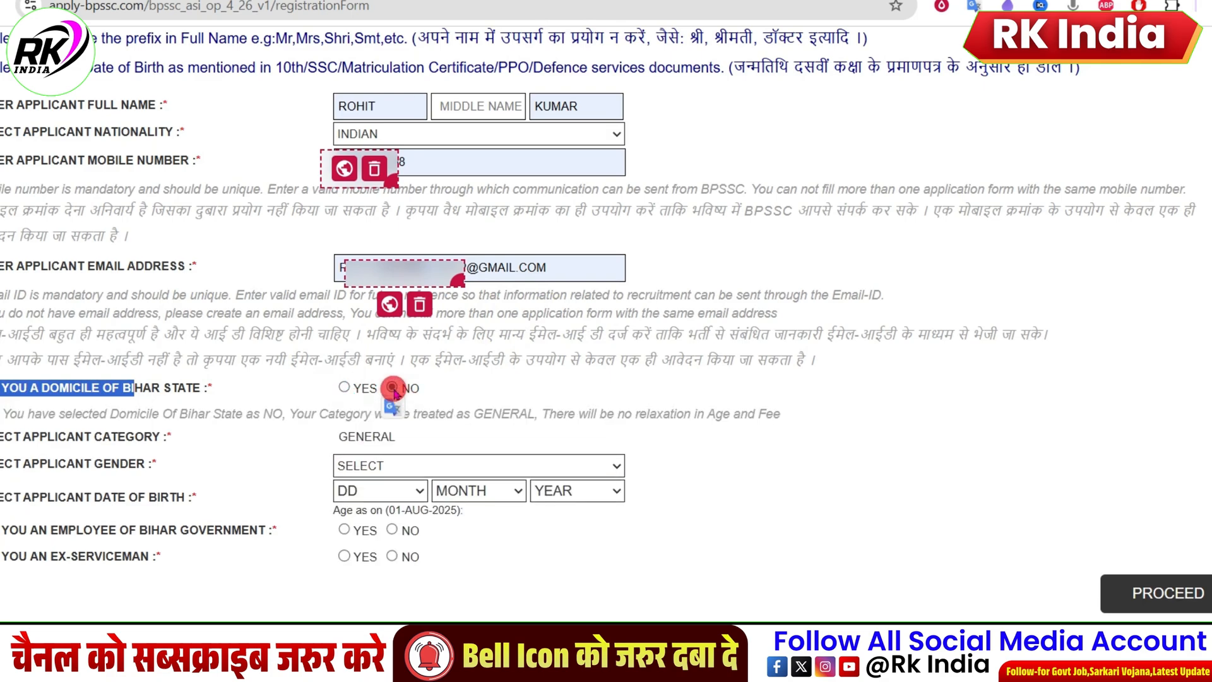
left_click_drag(317, 441, 401, 448)
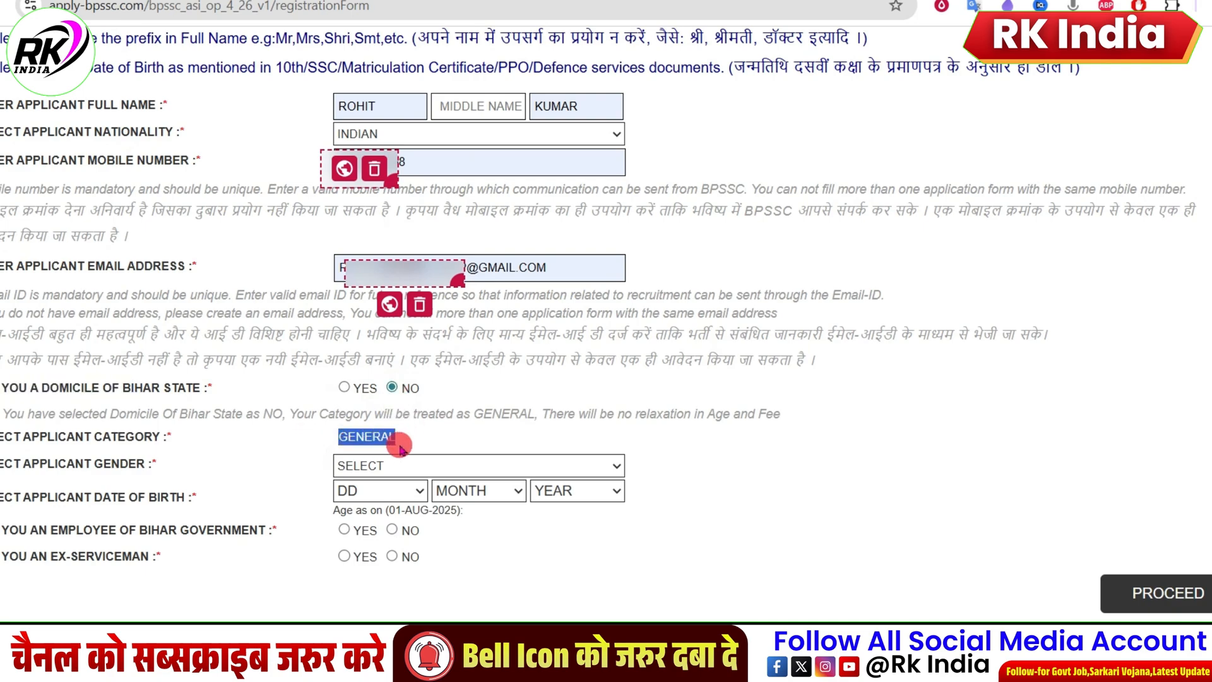
left_click(390, 464)
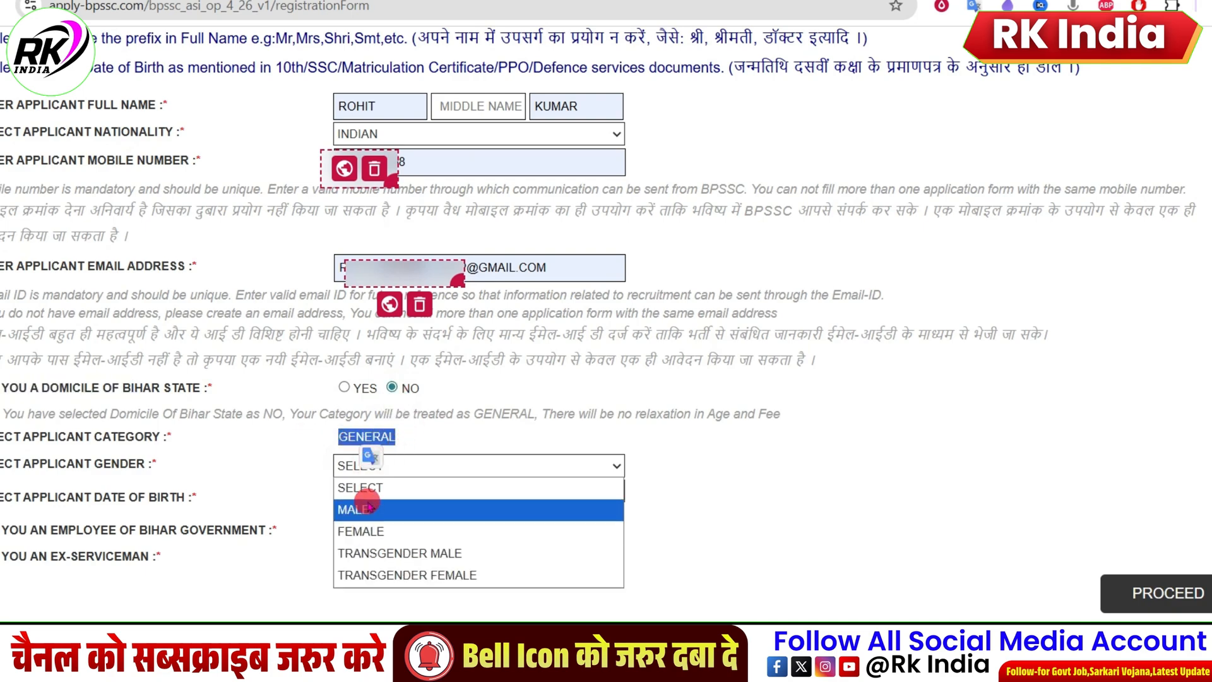
Step: Set the Bihar State domicile answer to YES and choose SC as the applicant's category
left_click(344, 389)
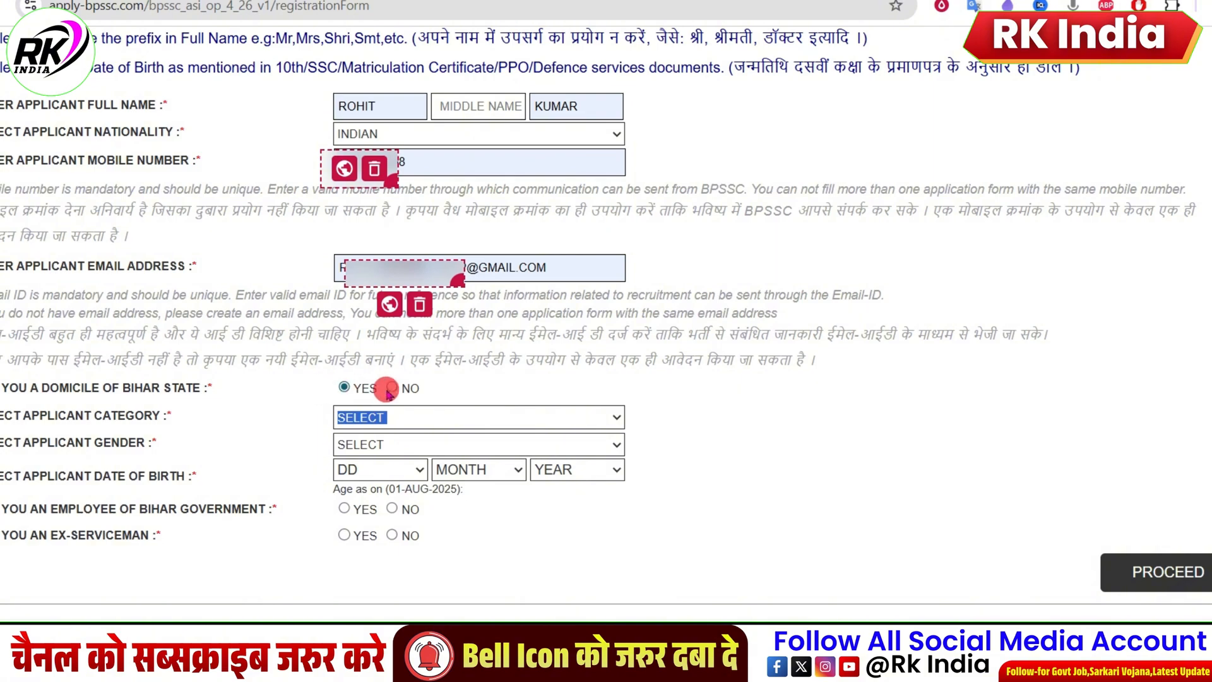
left_click(389, 417)
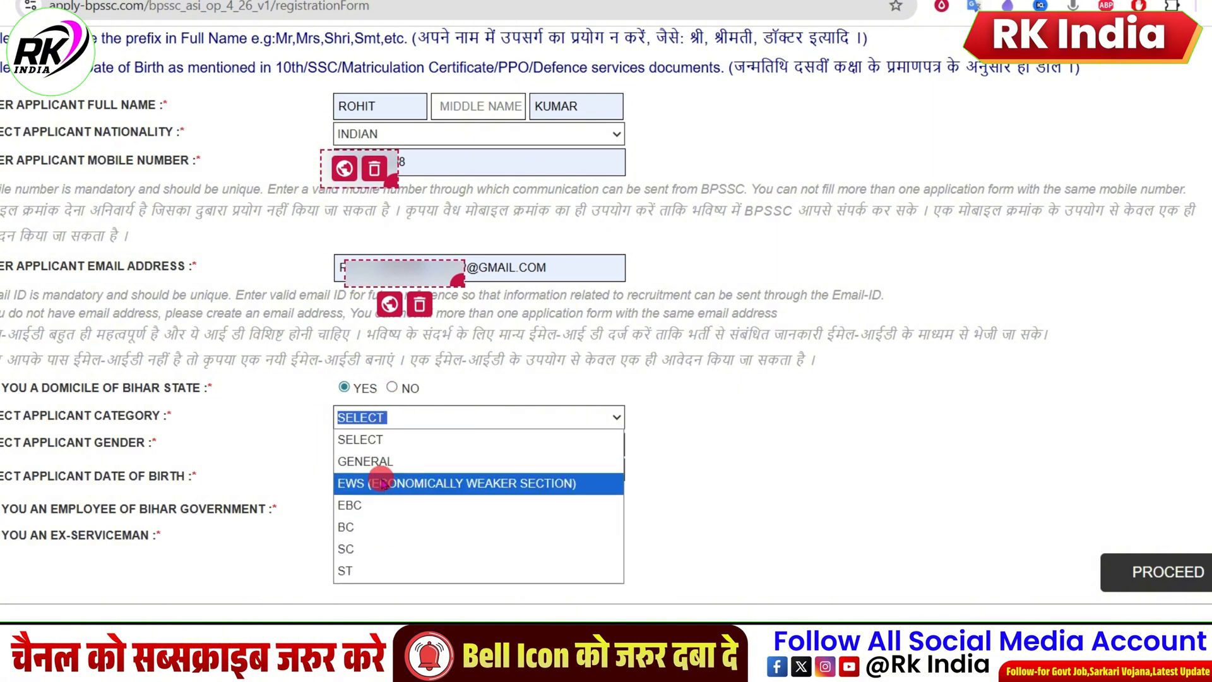
left_click(367, 545)
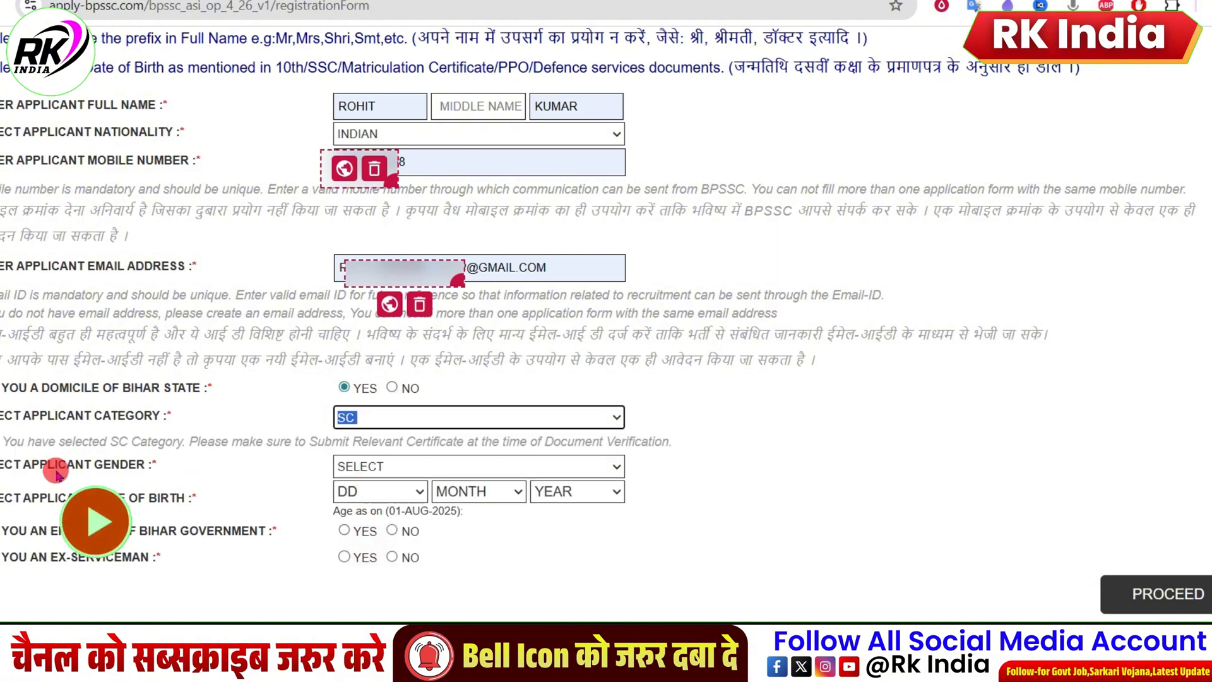
Step: Set the applicant's gender to MALE
left_click_drag(5, 466, 53, 468)
left_click(458, 466)
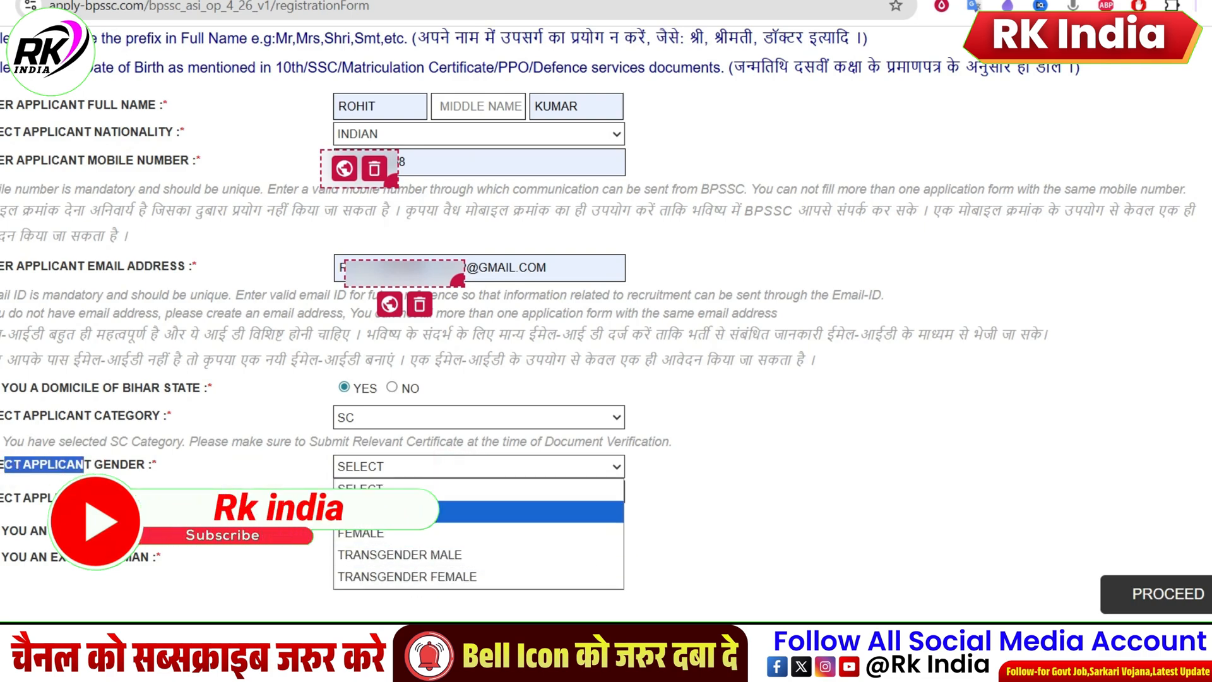
left_click(379, 511)
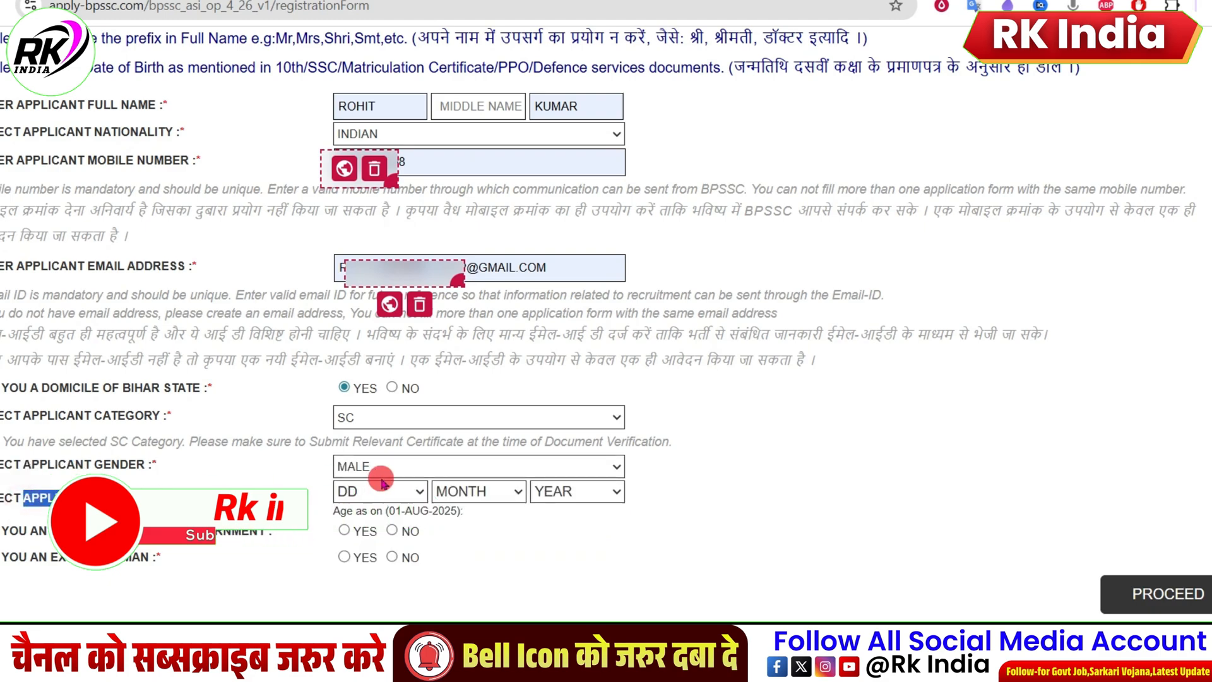
Step: Select the day, month and year of the applicant's date of birth
left_click(379, 491)
scroll(369, 285, "down", 5)
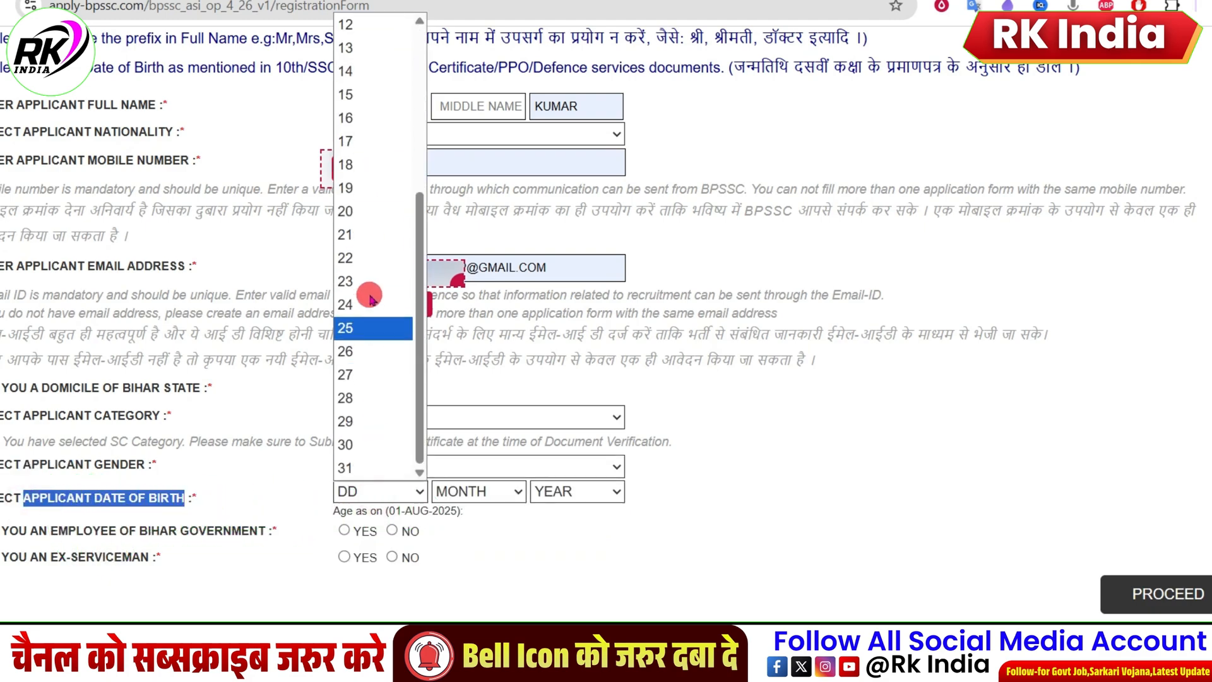
left_click(373, 234)
left_click(459, 494)
left_click(461, 257)
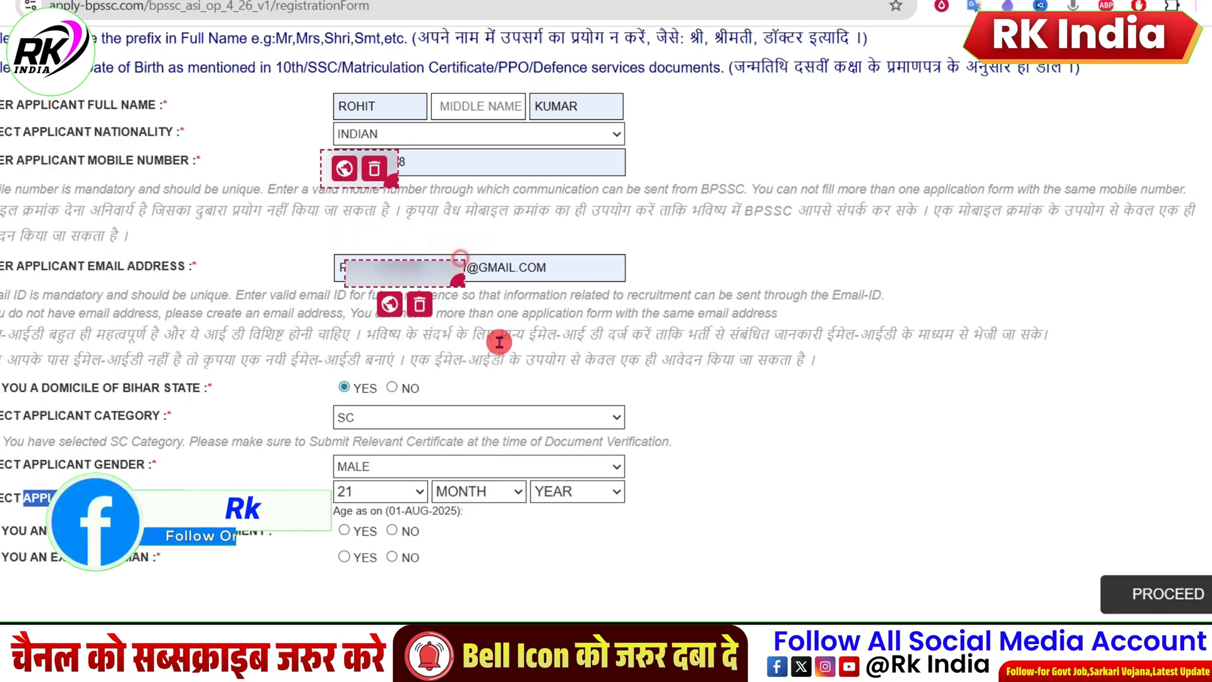
left_click(571, 491)
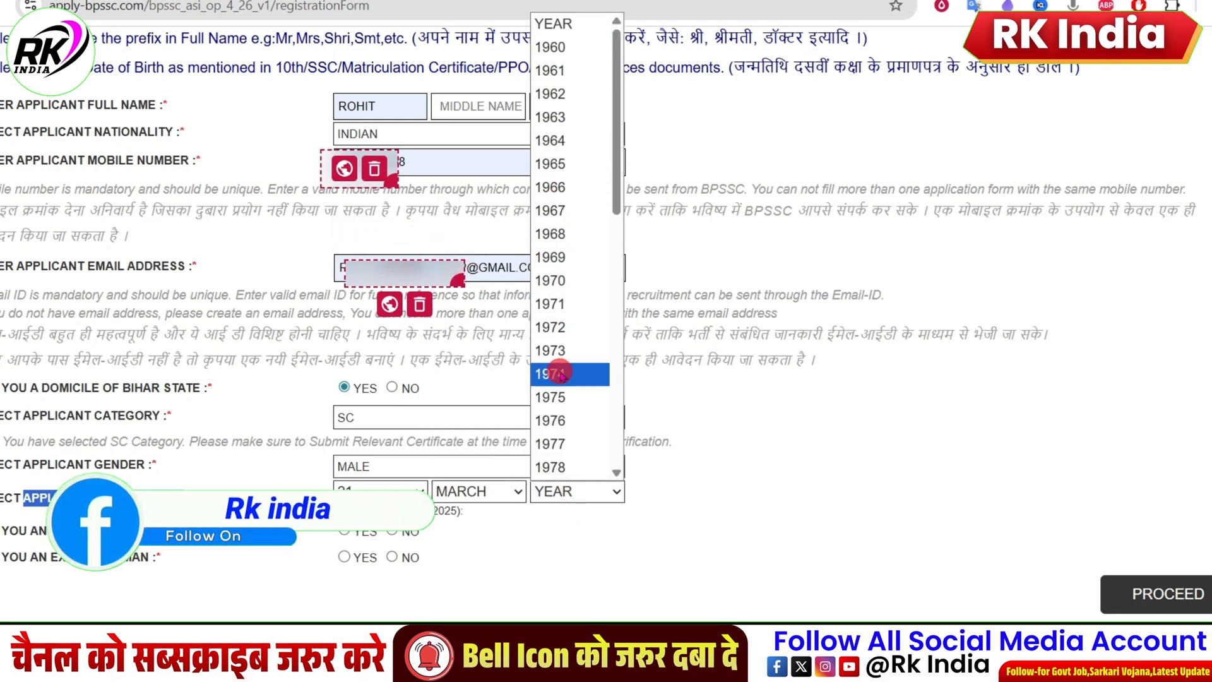
scroll(562, 309, "down", 8)
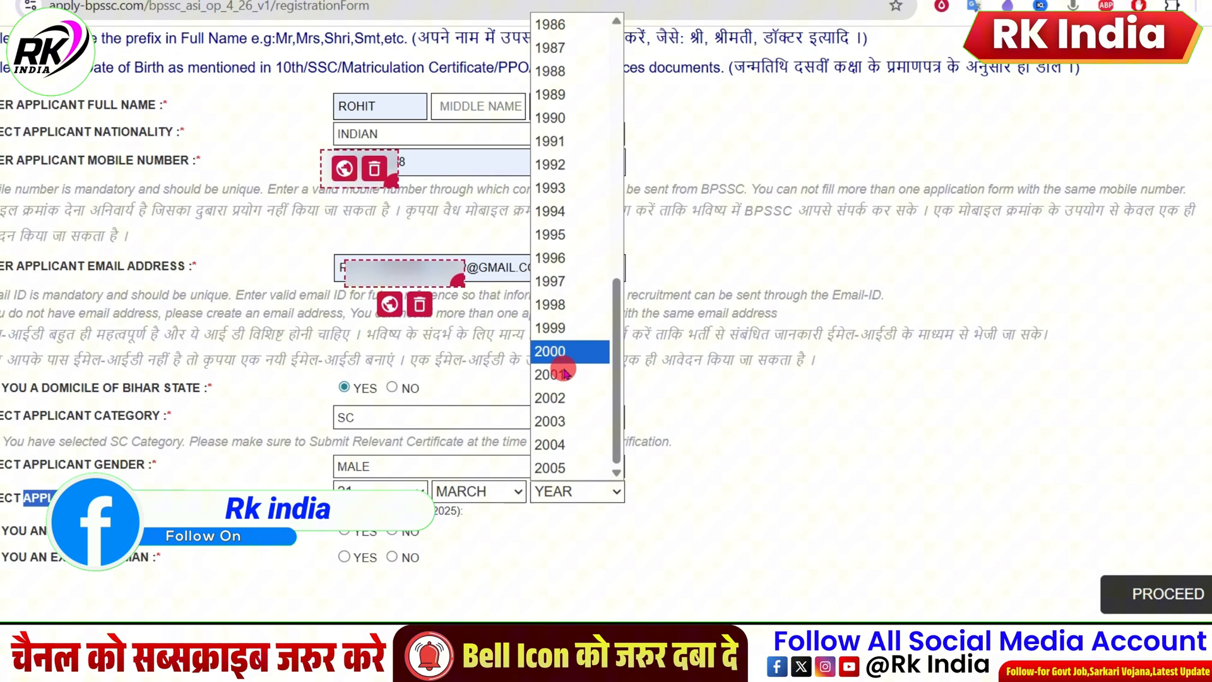
left_click(556, 328)
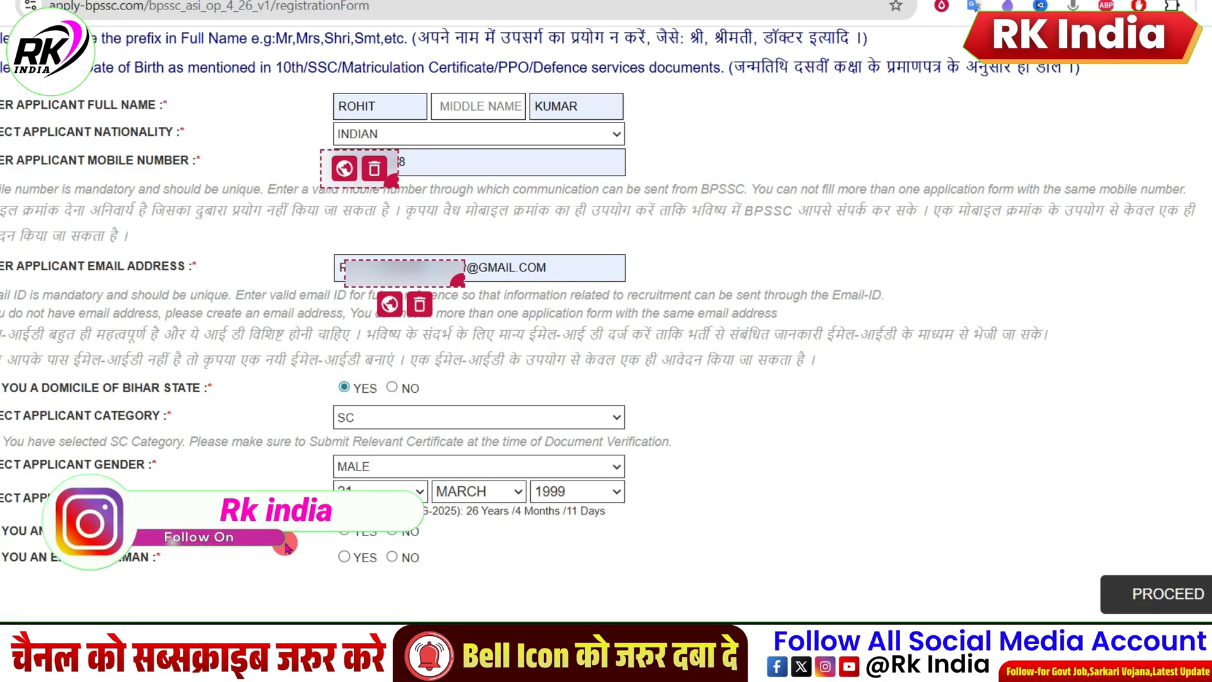
Step: Answer NO to both the Bihar Government employee and ex-serviceman questions, and proceed to the registration preview
left_click(344, 532)
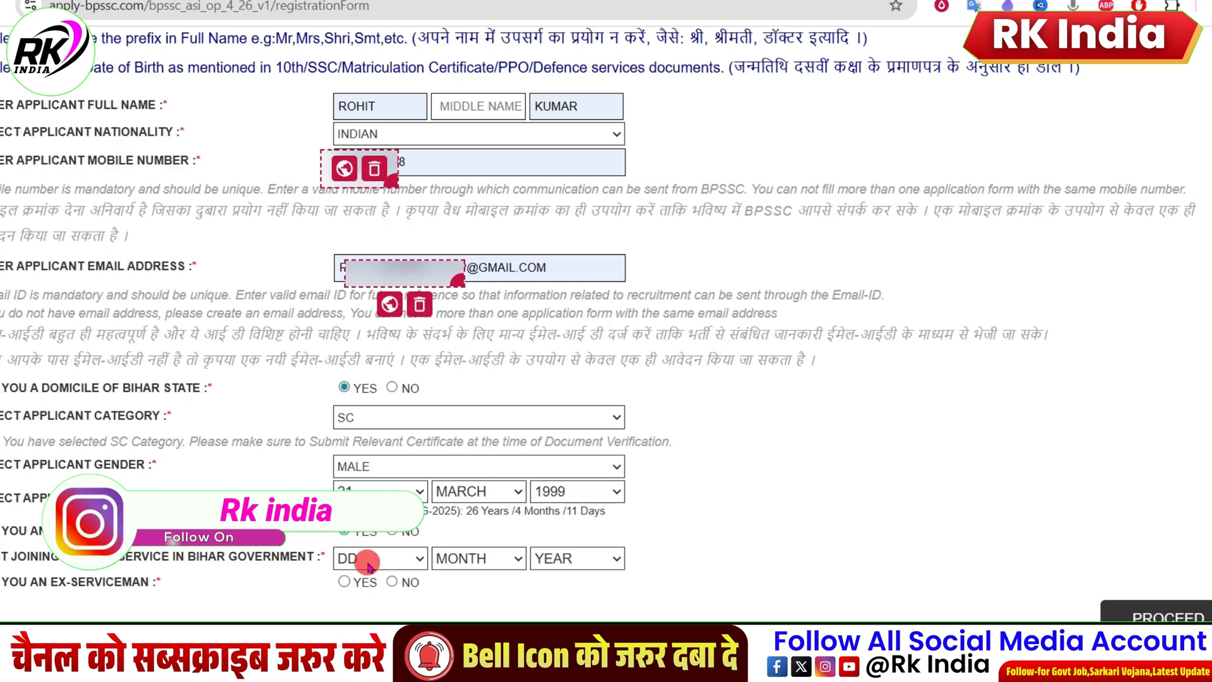
left_click(392, 533)
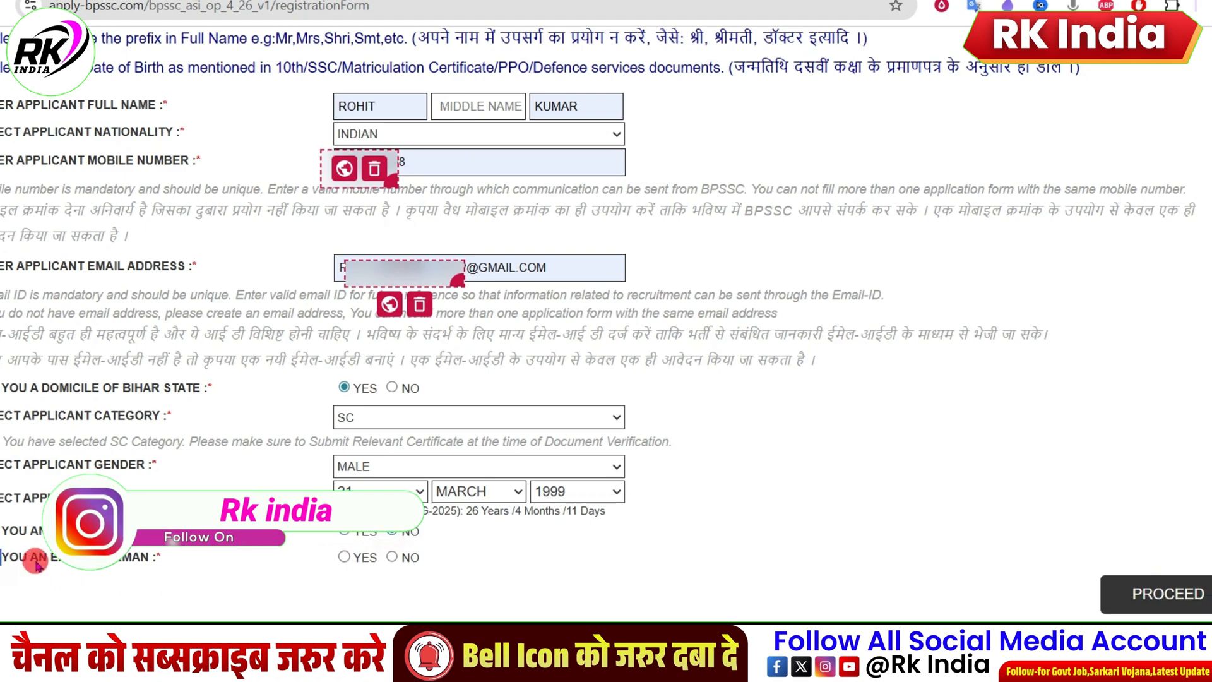
left_click(393, 557)
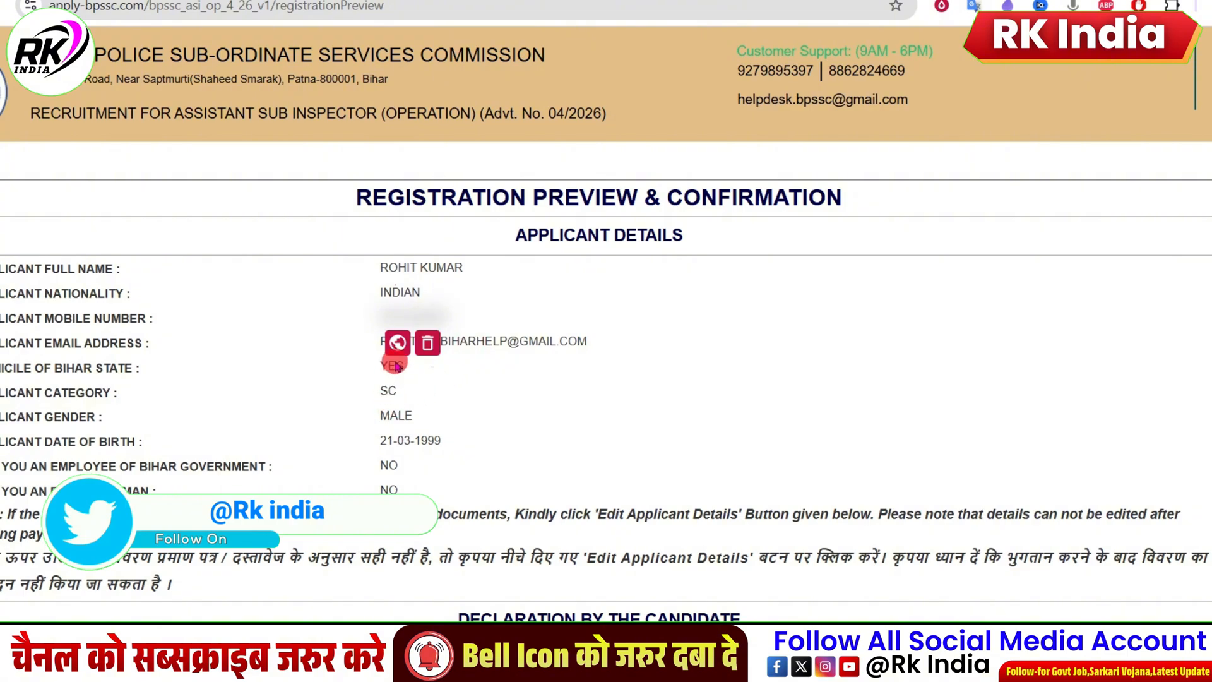
Step: Examine the registration preview, including the applicant details, the candidate declaration, the fee amount and the edit option
scroll(338, 301, "down", 4)
scroll(339, 301, "up", 4)
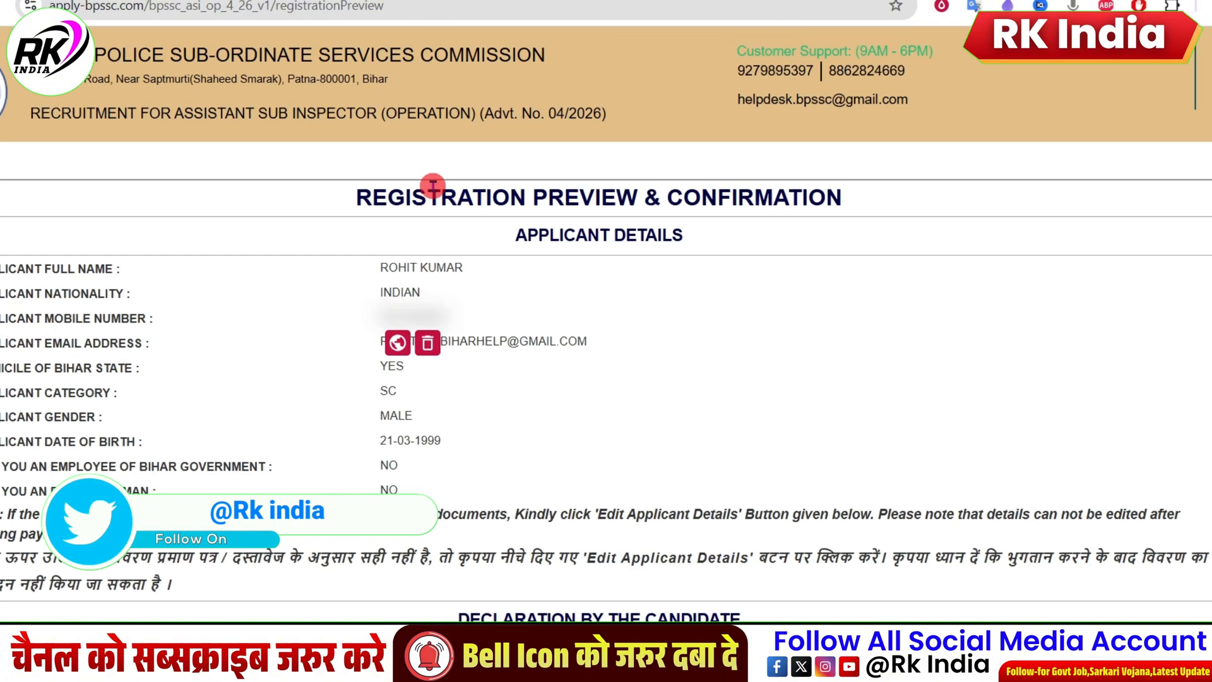
scroll(423, 257, "down", 5)
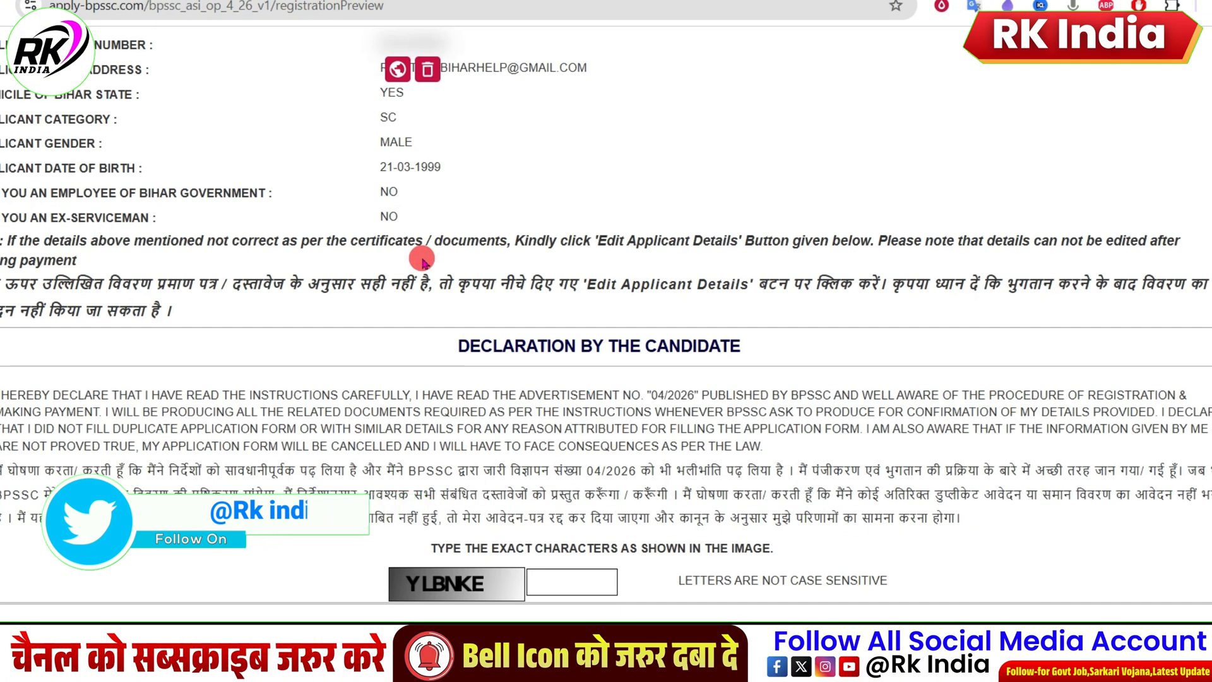
scroll(419, 257, "up", 5)
scroll(346, 335, "down", 5)
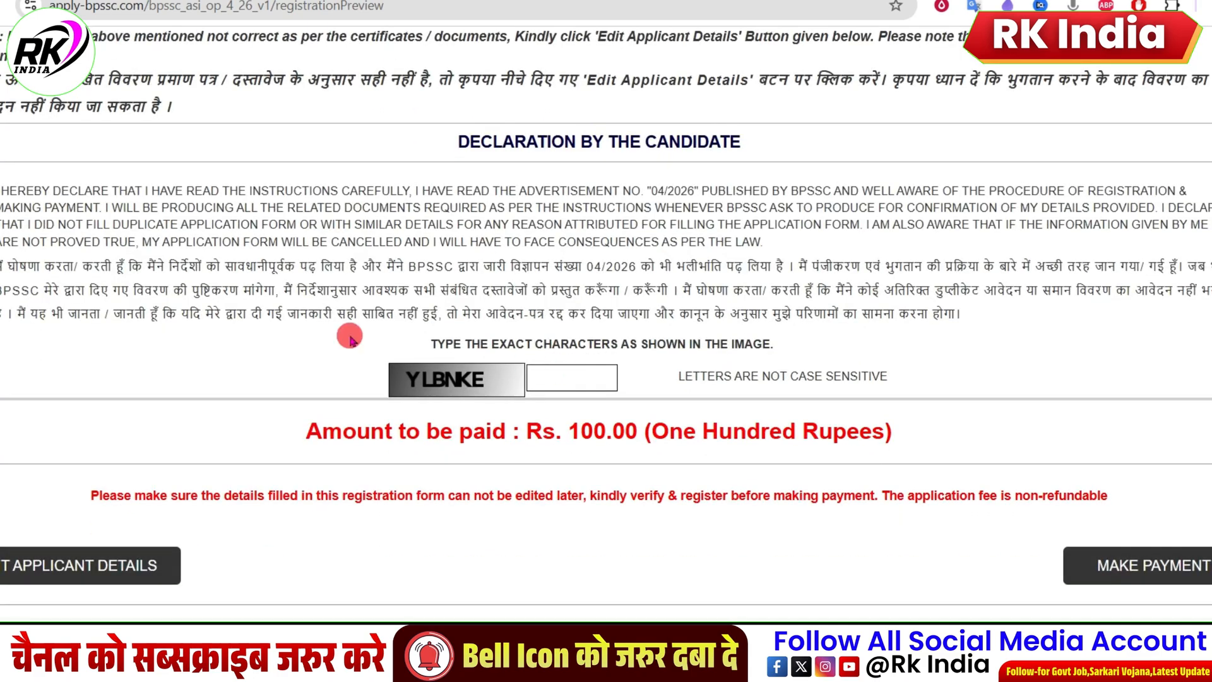
scroll(254, 244, "up", 3)
scroll(324, 272, "down", 4)
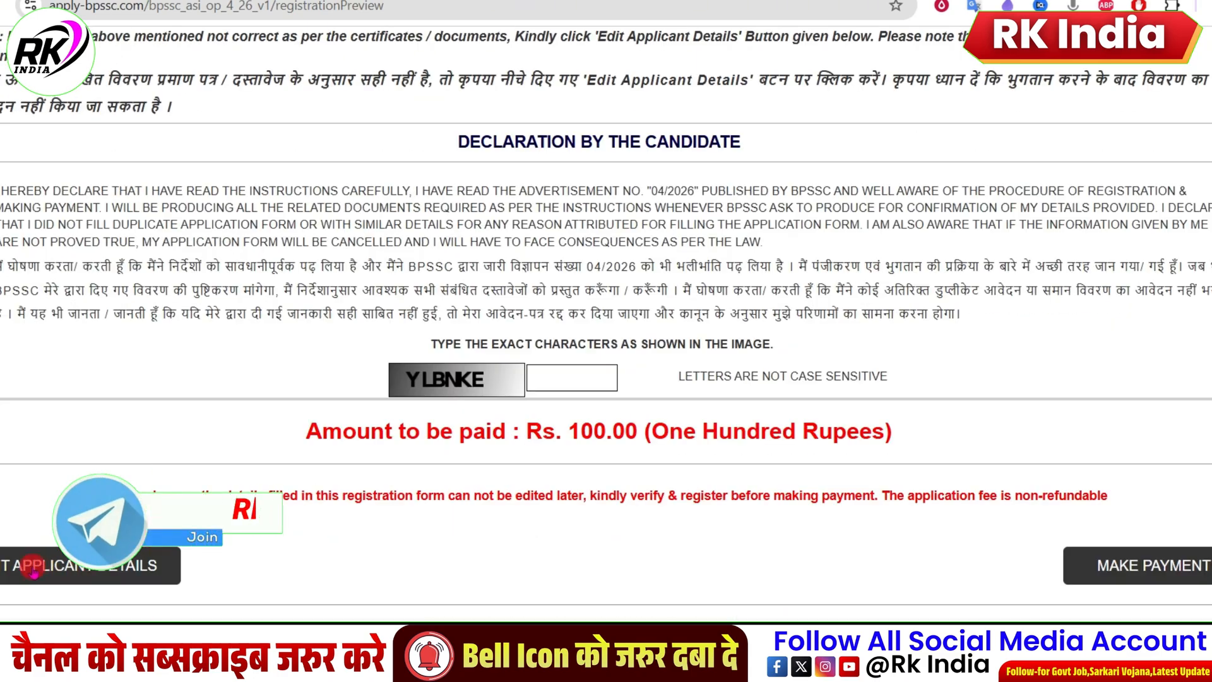
scroll(440, 276, "up", 6)
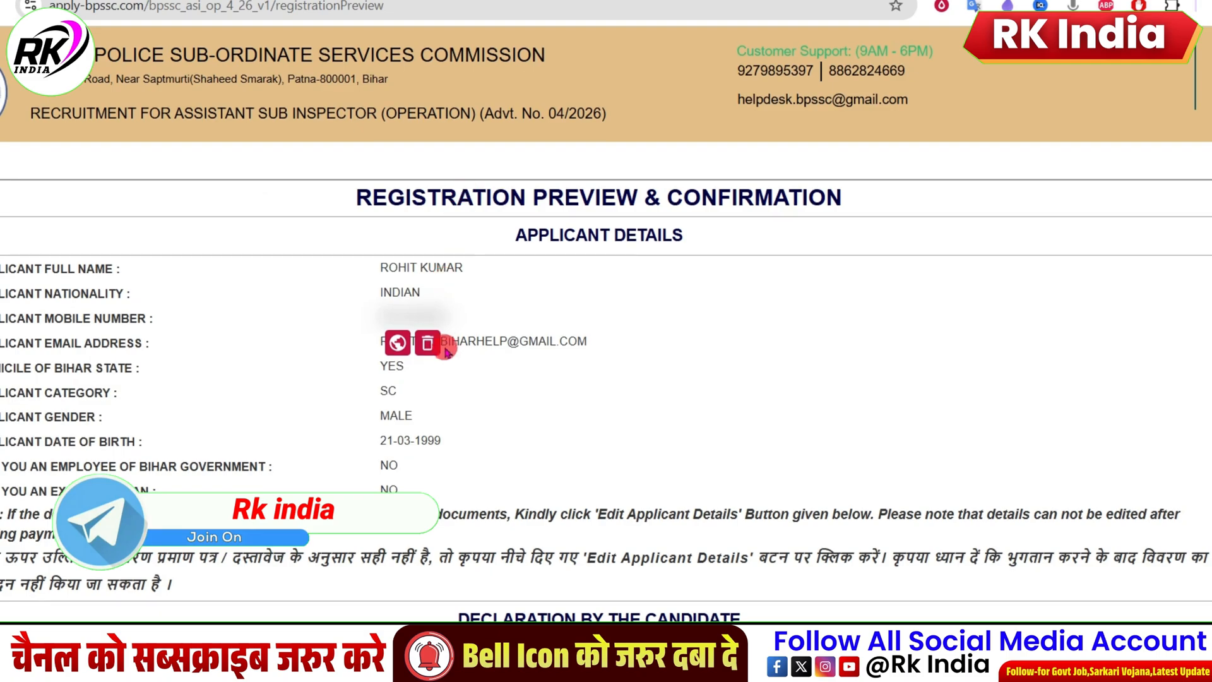
Step: Enter the captcha characters below the declaration, proceed to make the payment and confirm that the details have been verified
scroll(96, 373, "down", 3)
scroll(594, 354, "down", 3)
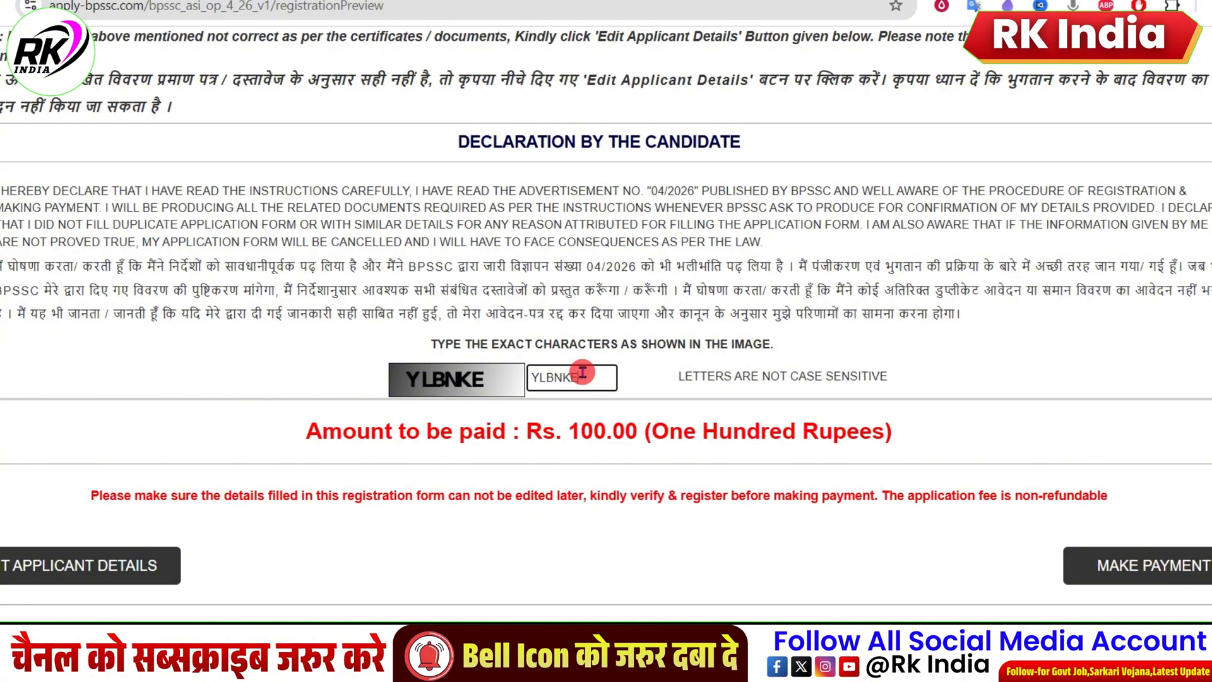
left_click(1132, 565)
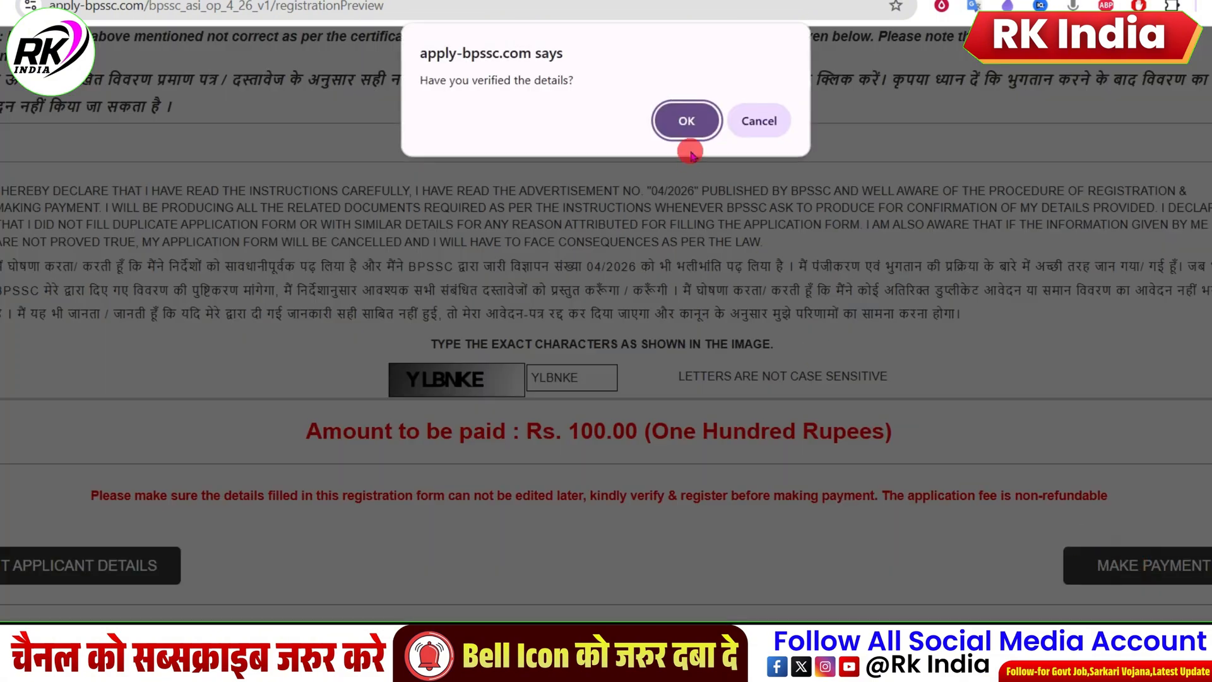
left_click(687, 121)
left_click(688, 131)
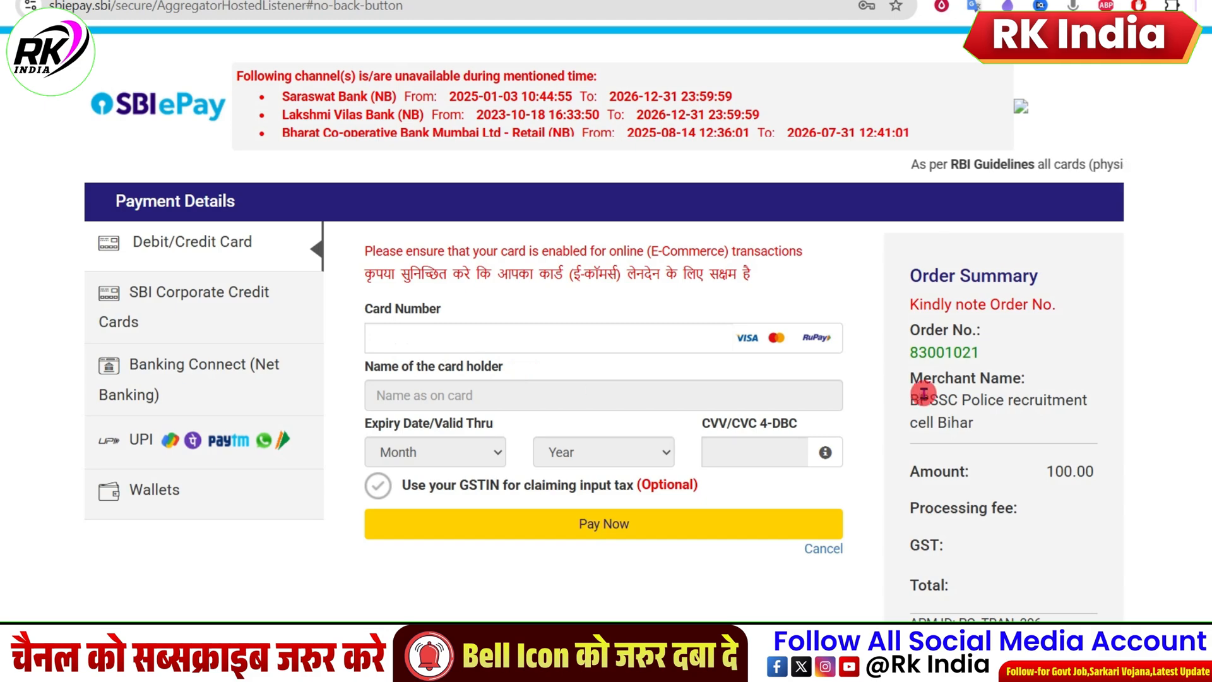
Step: Check the order summary, choose UPI QR as the payment option for the 100.00 INR application fee and proceed to pay
left_click_drag(937, 353, 1084, 433)
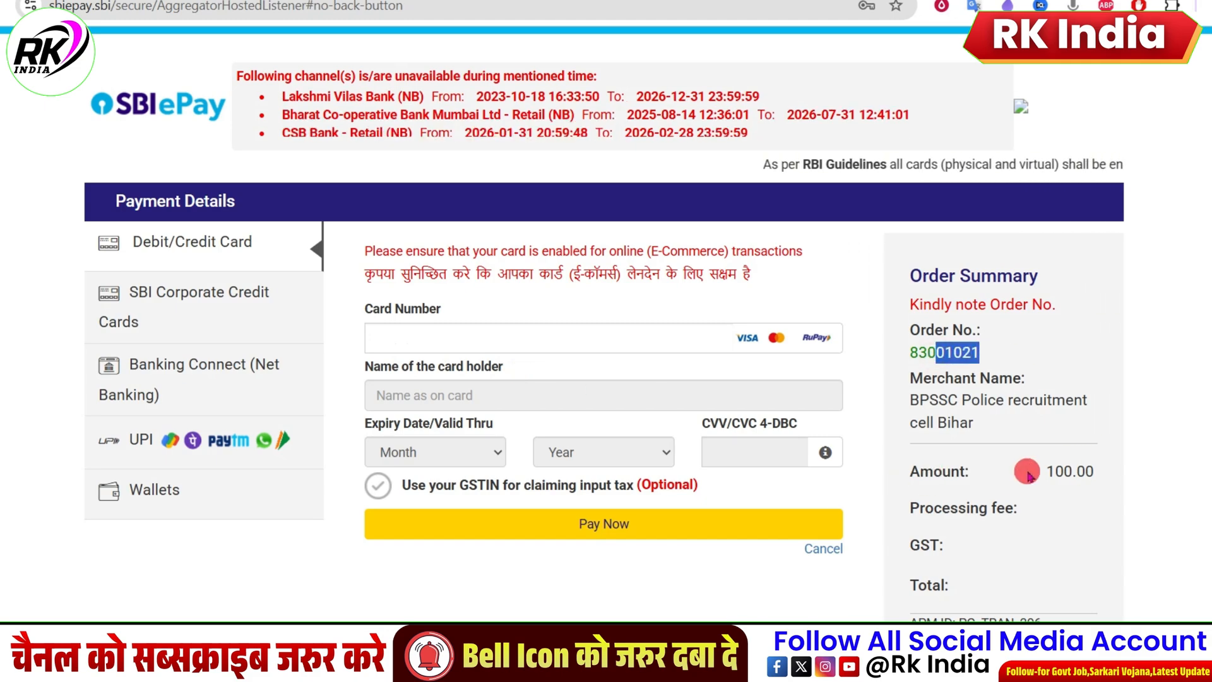
left_click_drag(1043, 472, 1096, 472)
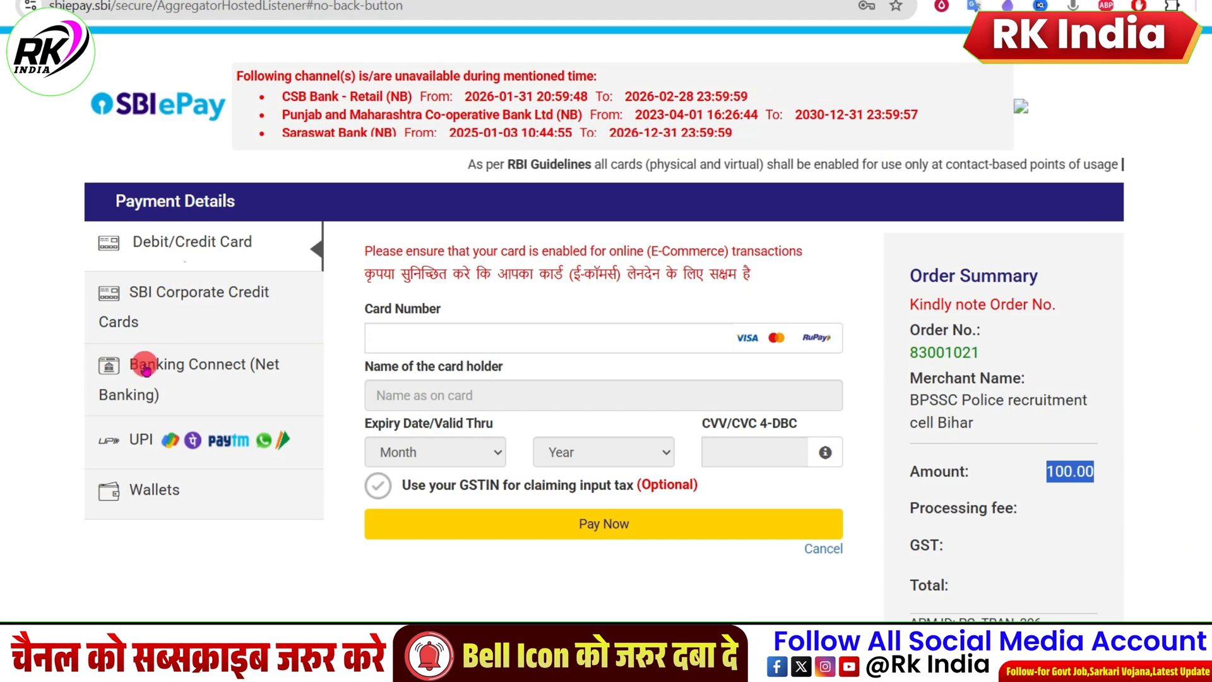
left_click(166, 379)
left_click(124, 443)
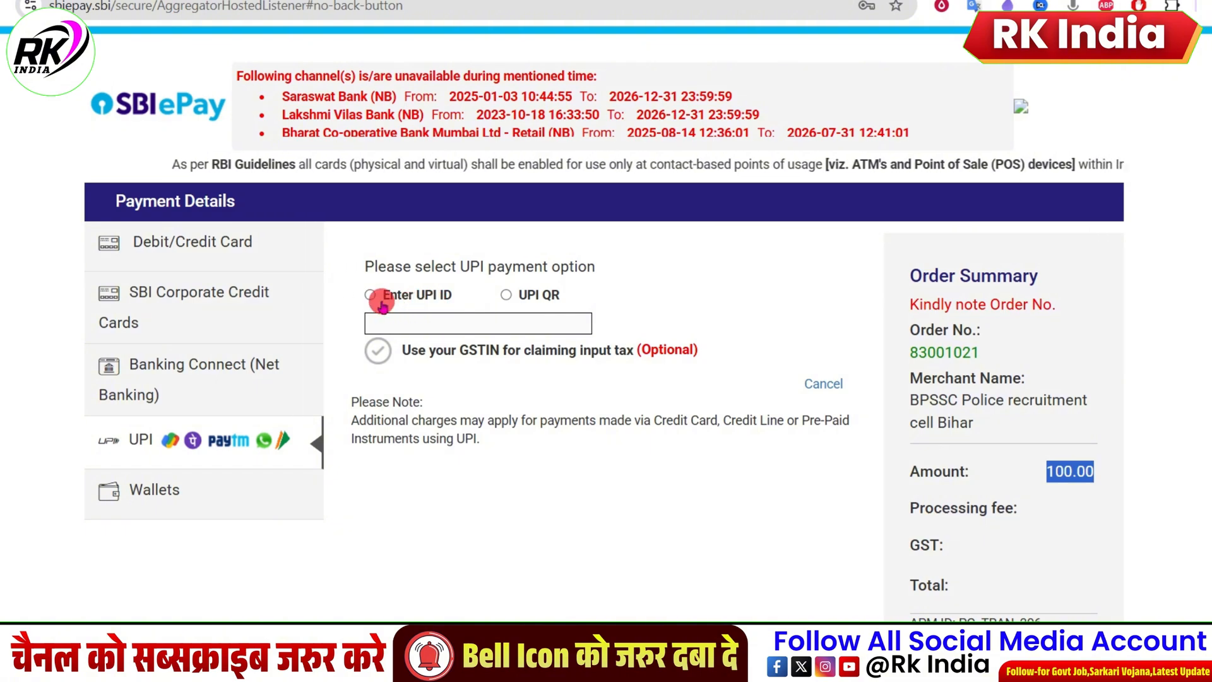
left_click(365, 295)
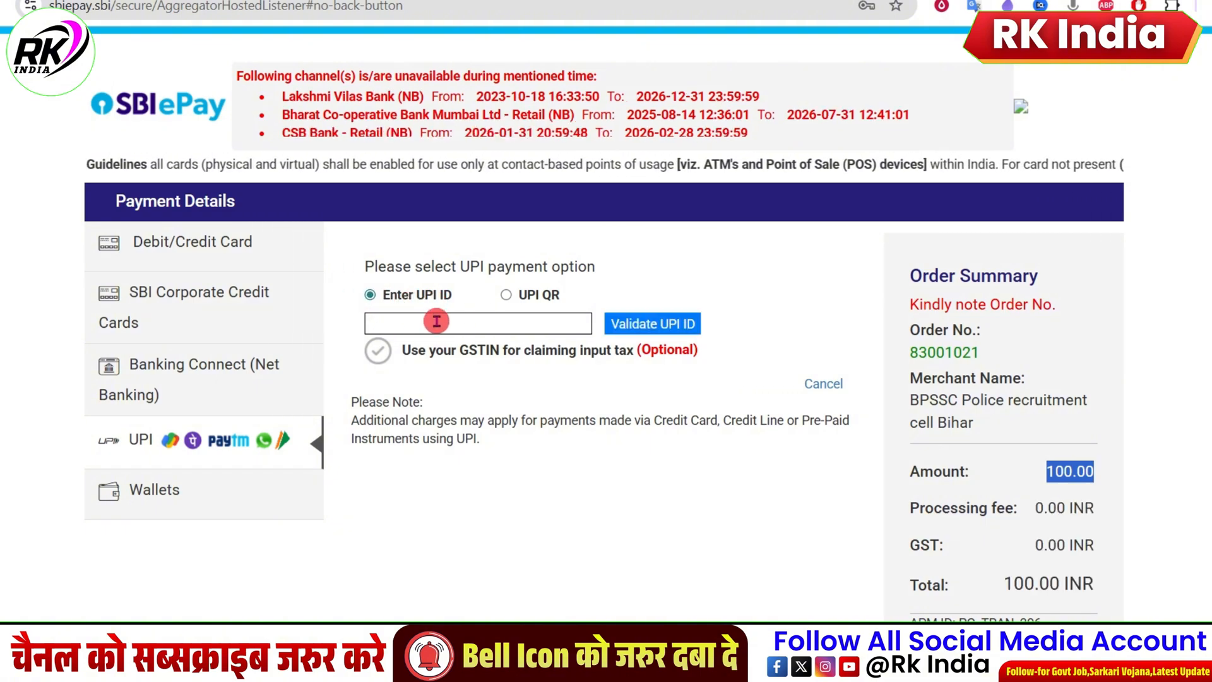
left_click(506, 295)
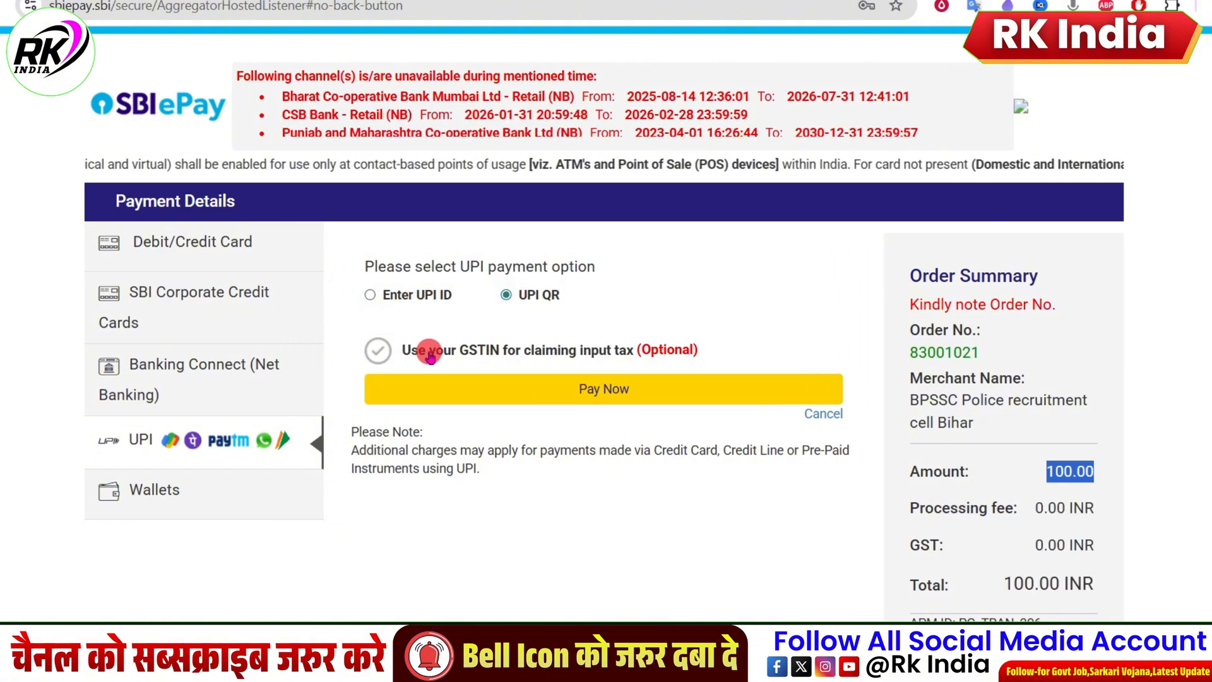
left_click(584, 391)
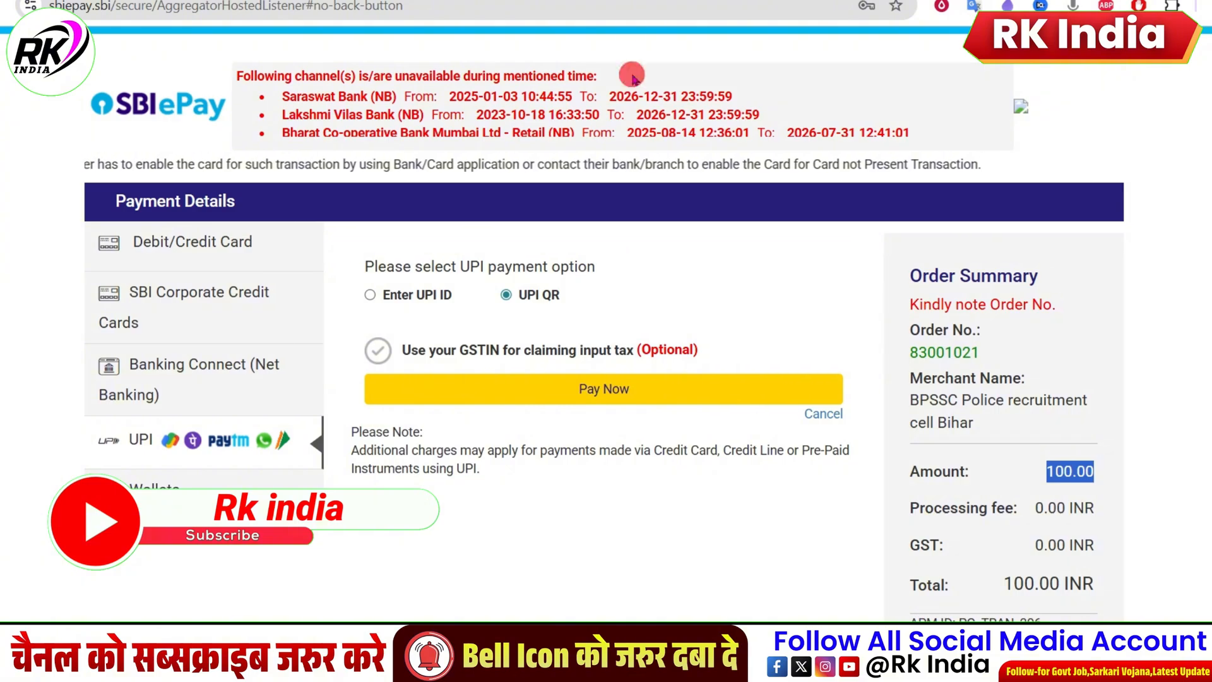
left_click(619, 388)
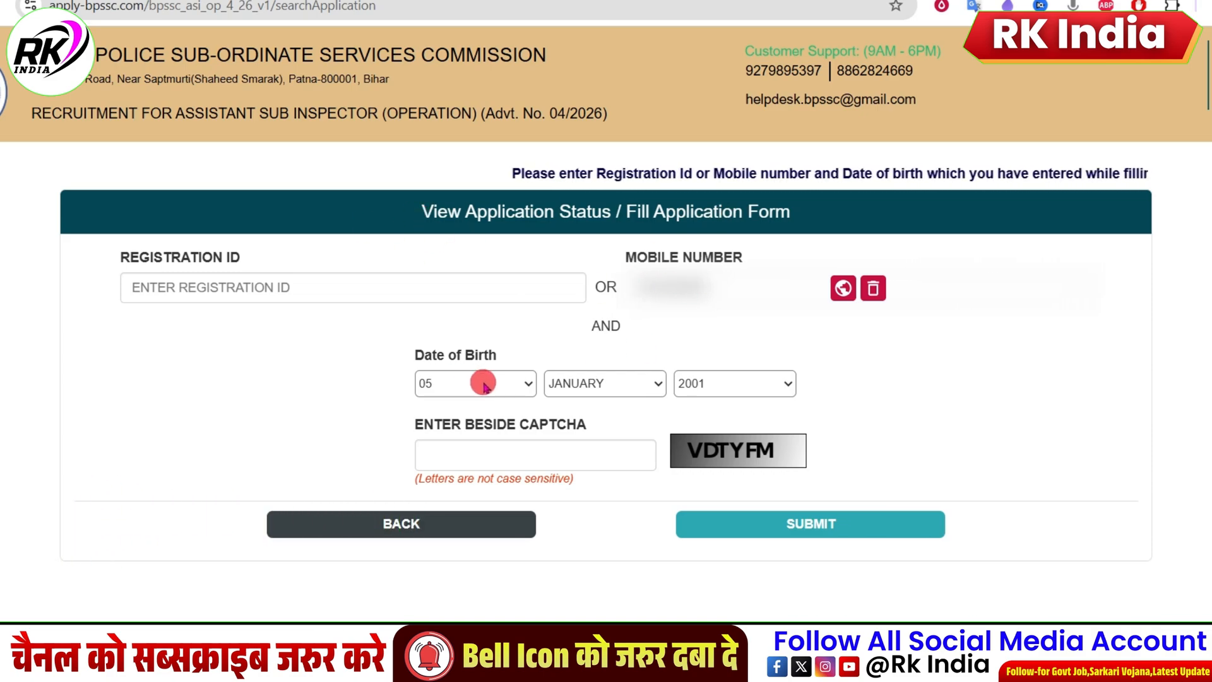
Step: Enter the captcha characters on the application status form and submit it to open the registration
left_click(598, 460)
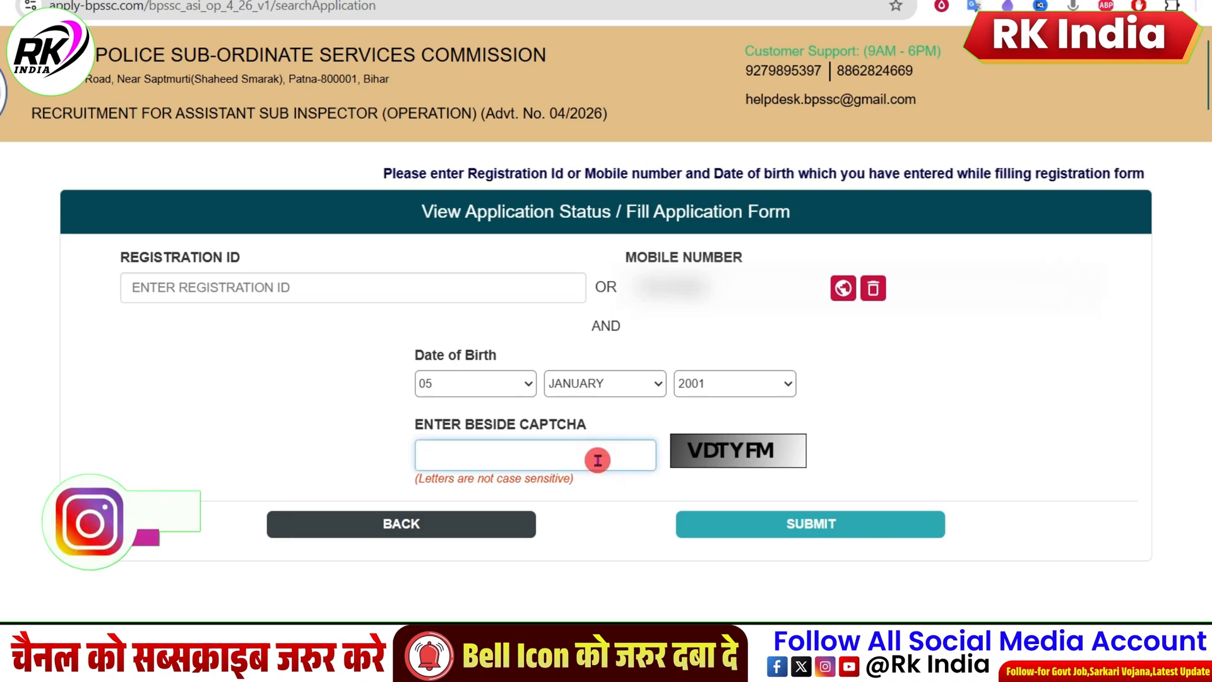
type("VD")
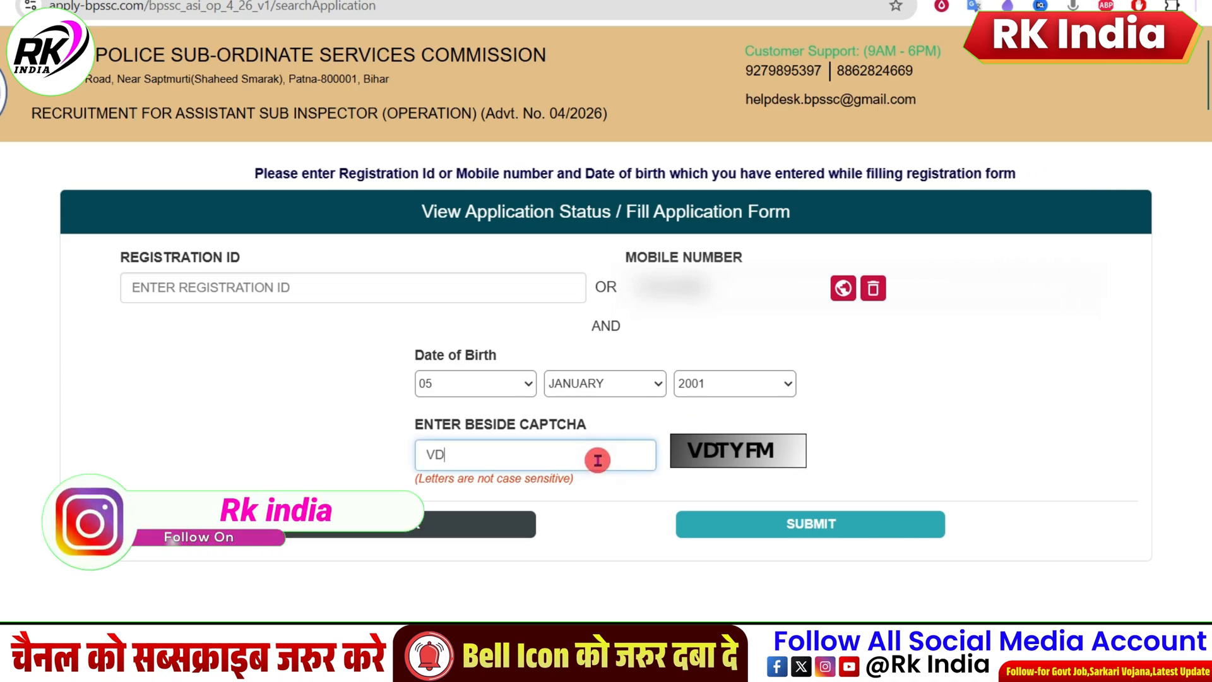
type("TYFM")
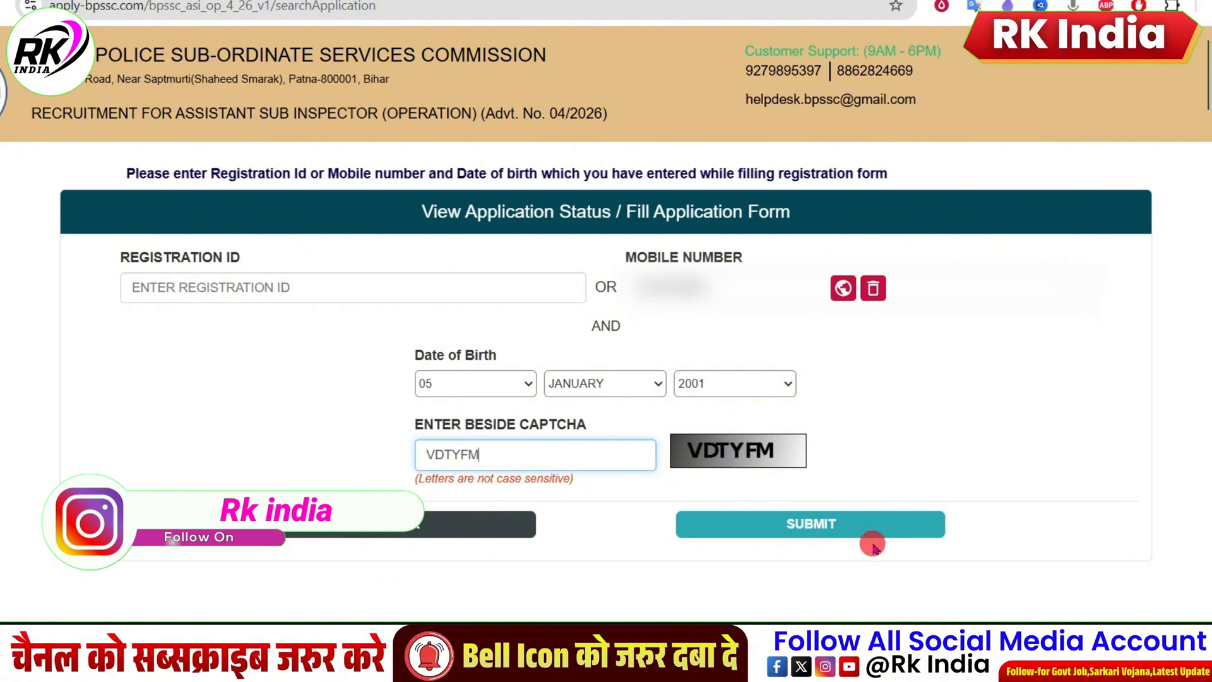
left_click(829, 538)
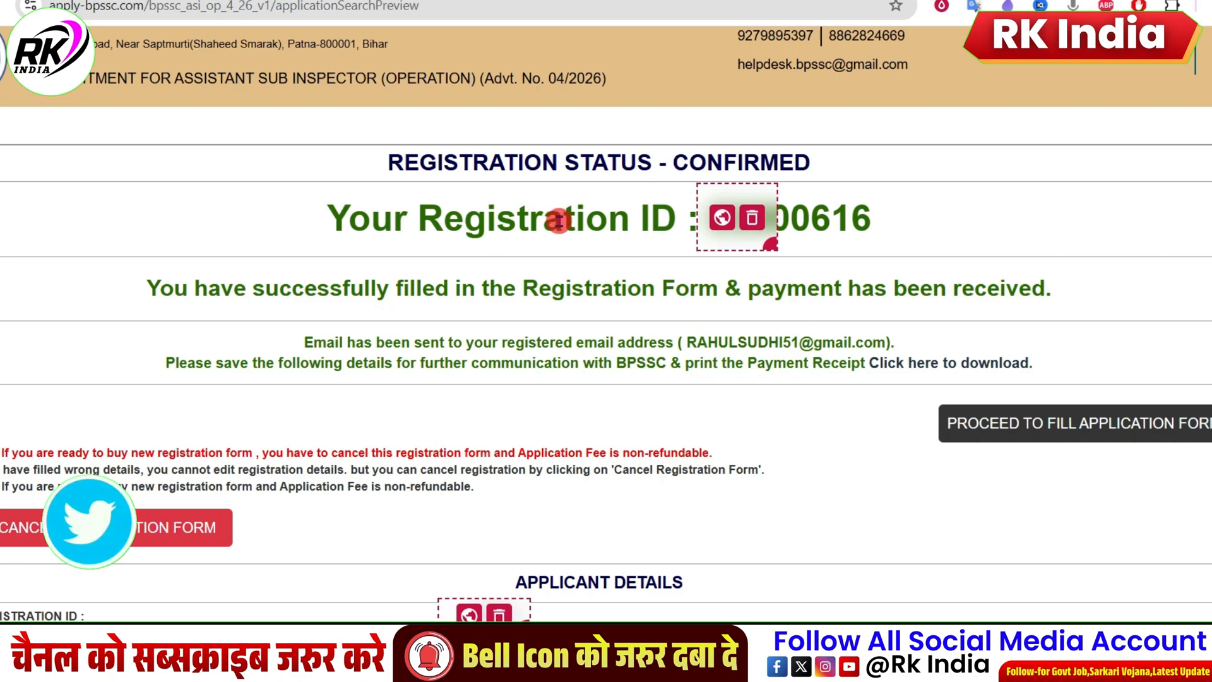
Step: Check the registered applicant details and proceed through the instructions to the application form, confirming that educational and address details are ready
scroll(617, 252, "down", 4)
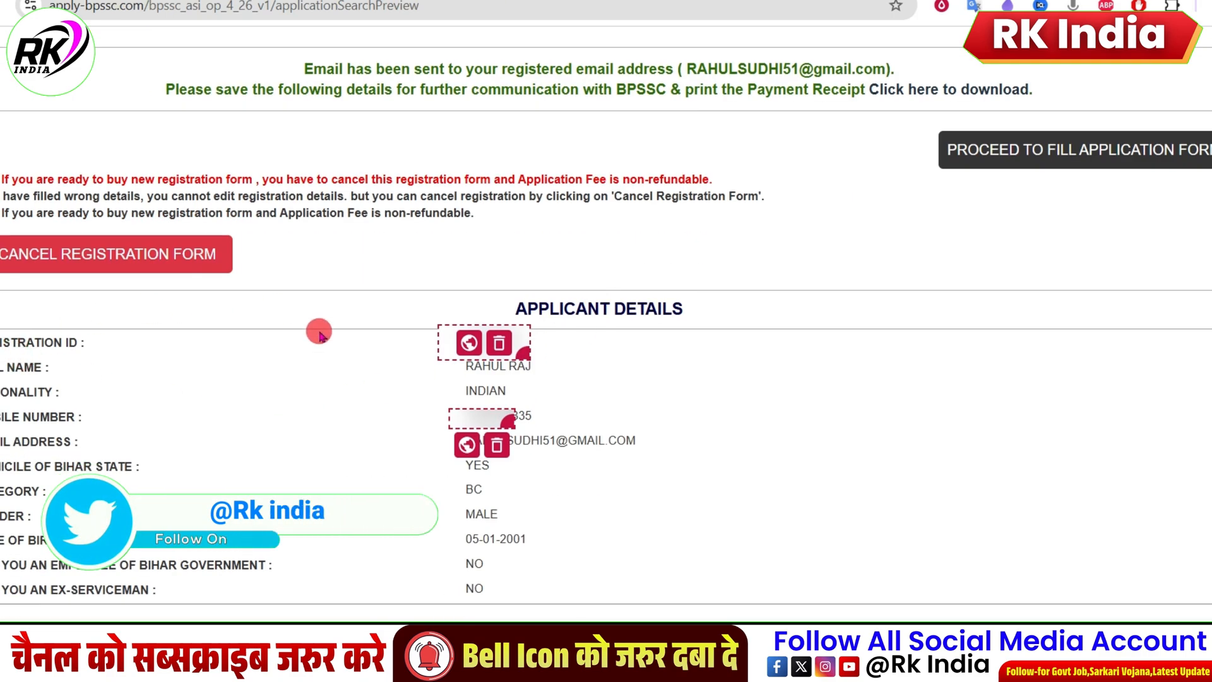
left_click_drag(528, 310, 685, 312)
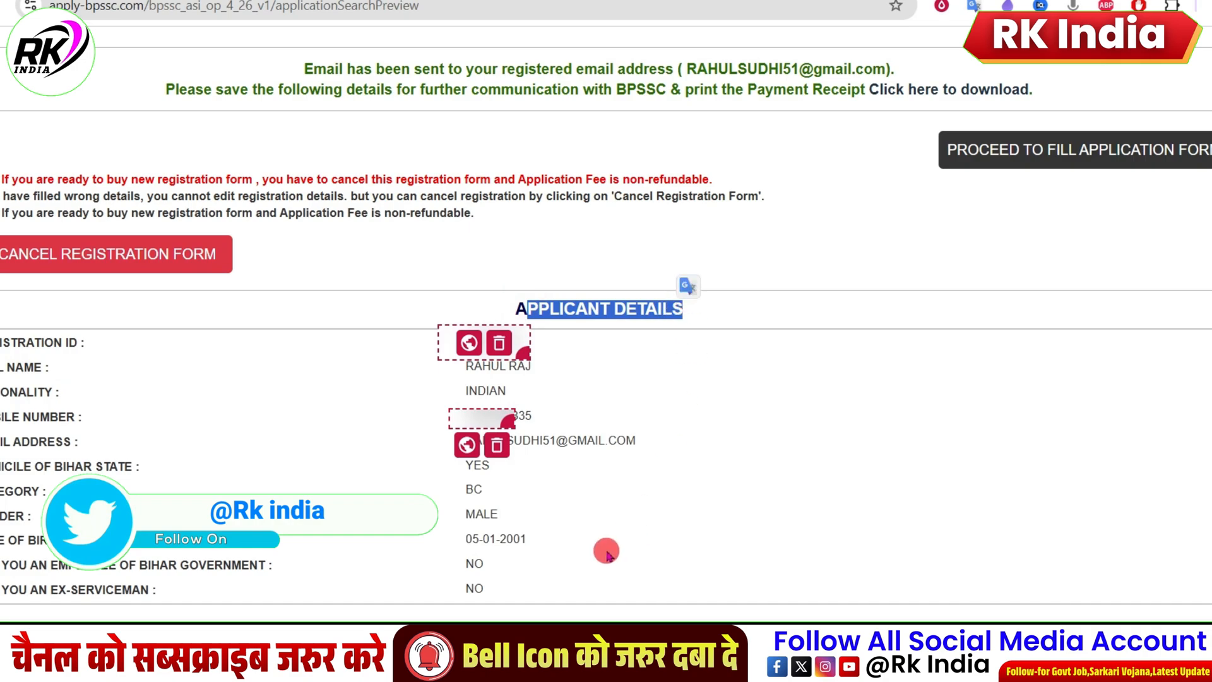
left_click_drag(434, 551, 499, 519)
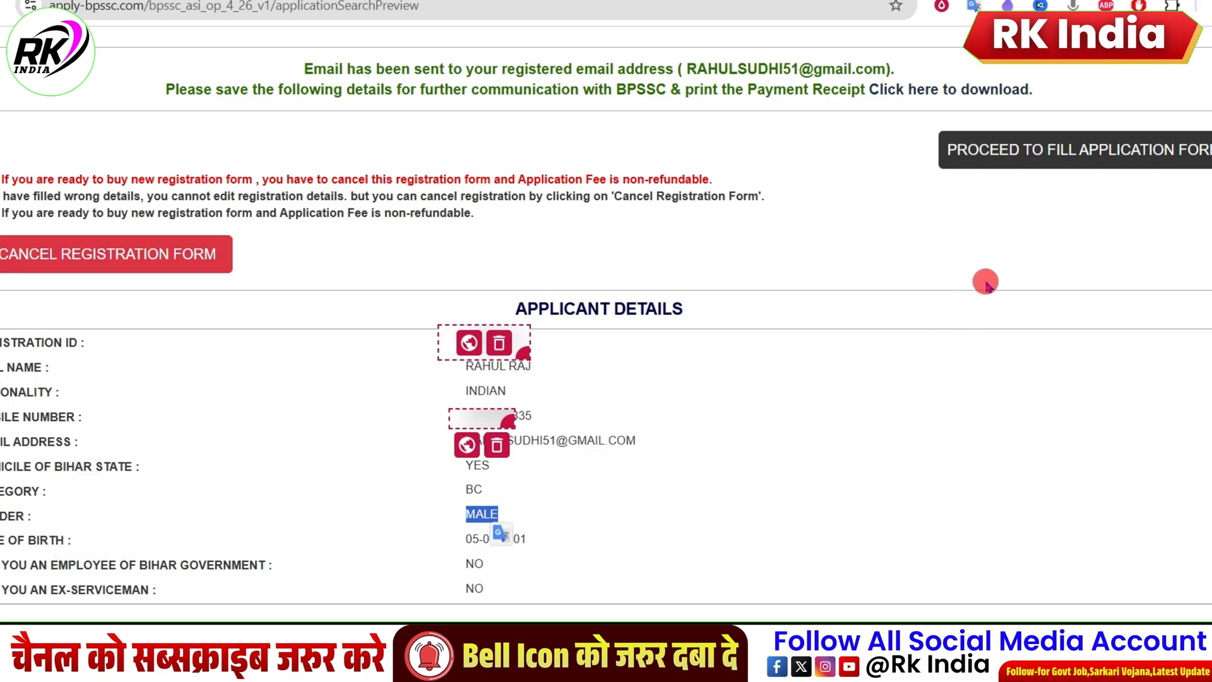
scroll(1018, 390, "up", 4)
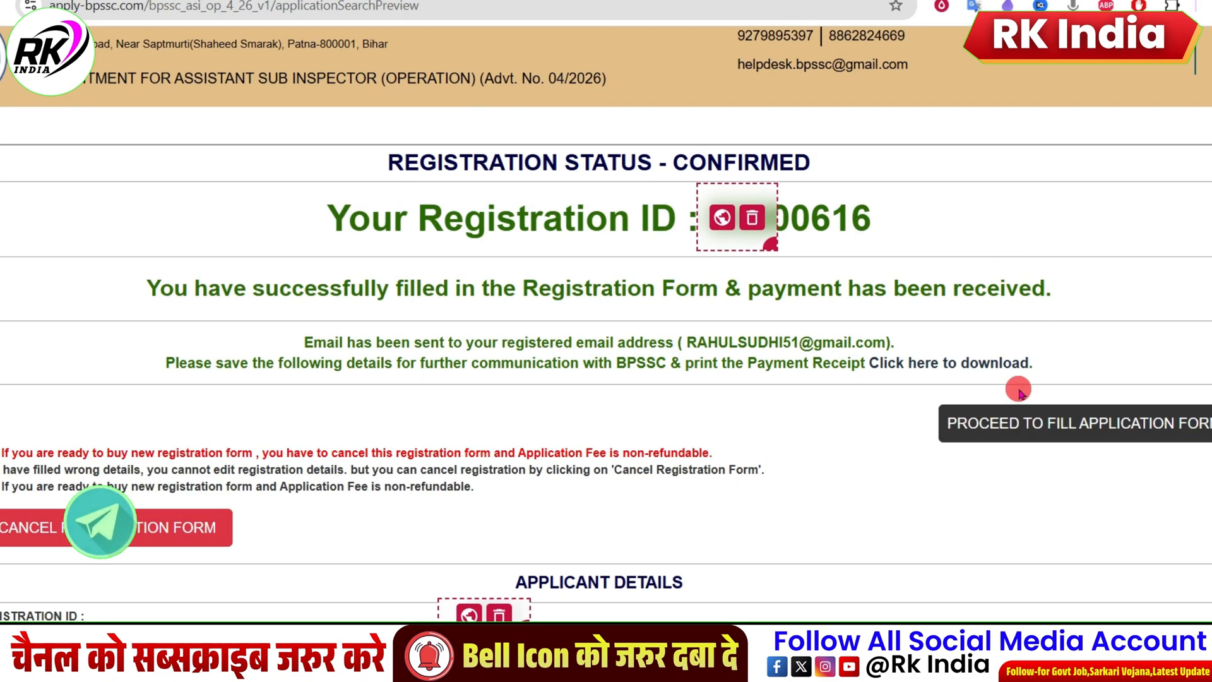
left_click(1041, 433)
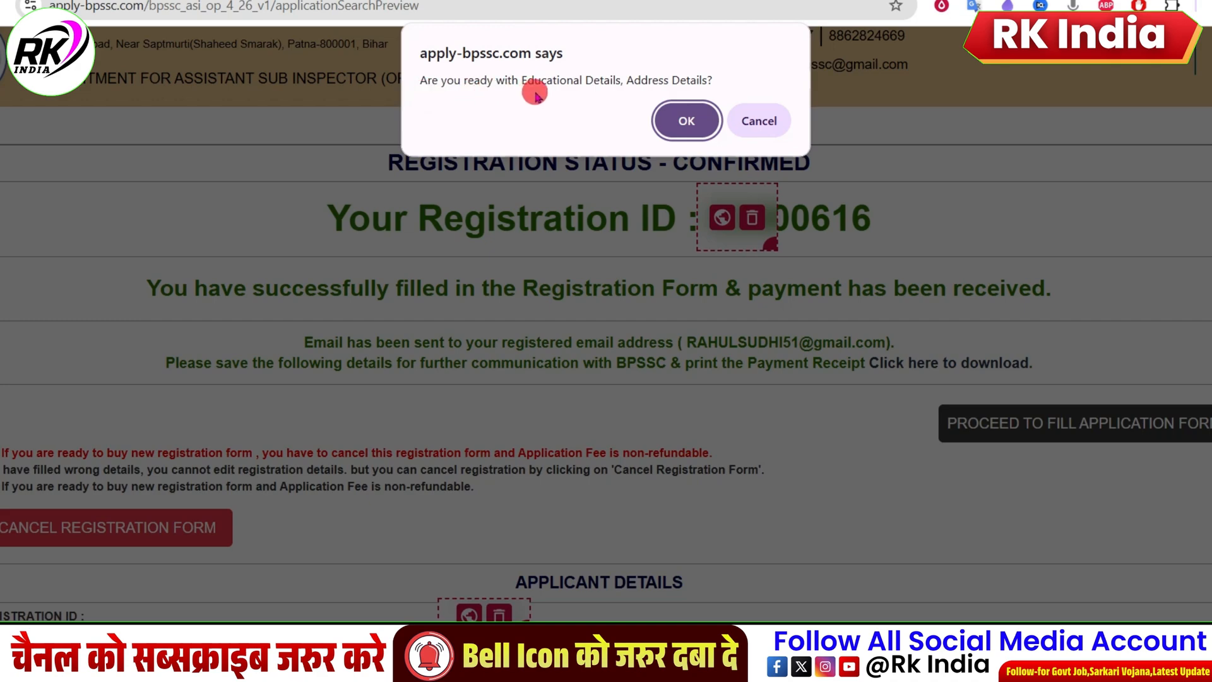
left_click(688, 122)
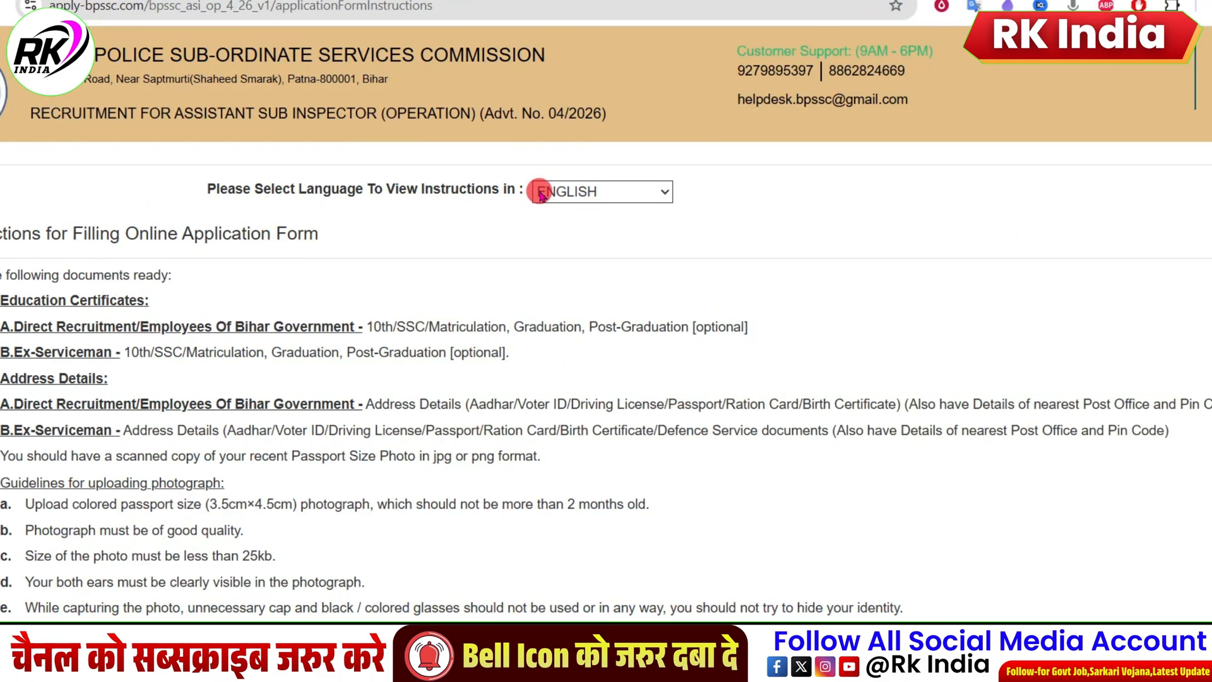
scroll(543, 198, "down", 20)
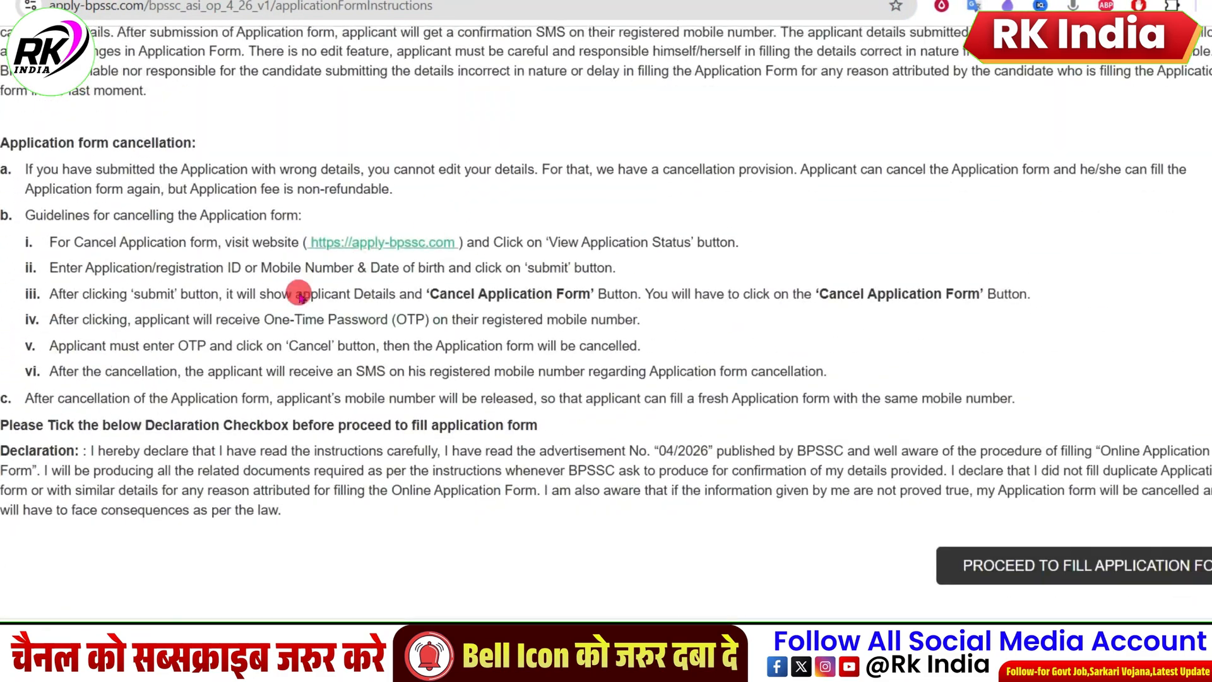
left_click(1036, 568)
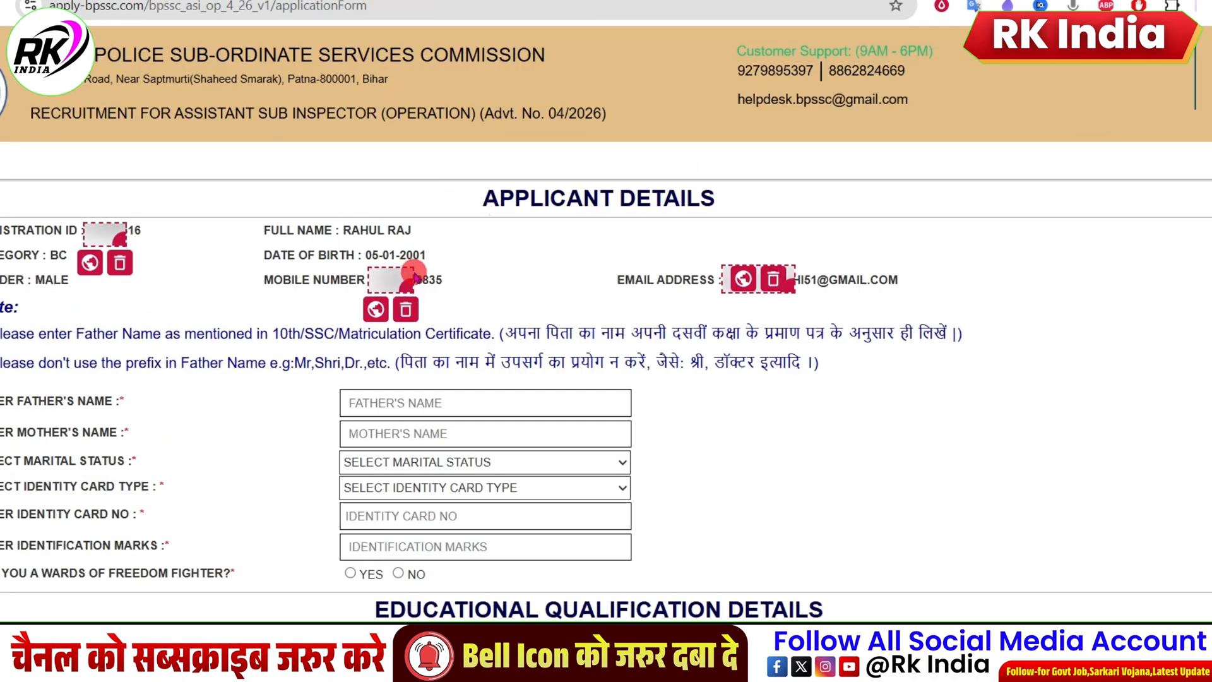
Step: Fill in the father's name and the mother's name in the applicant details from the saved suggestions
scroll(499, 296, "down", 4)
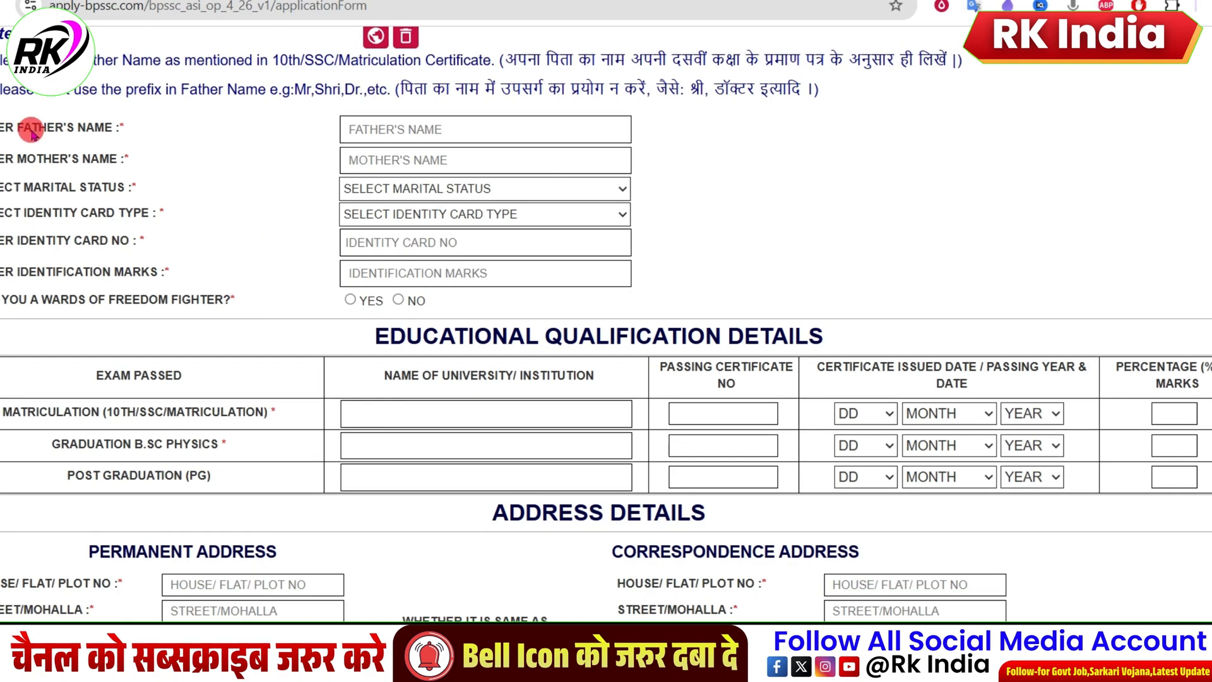
left_click(438, 132)
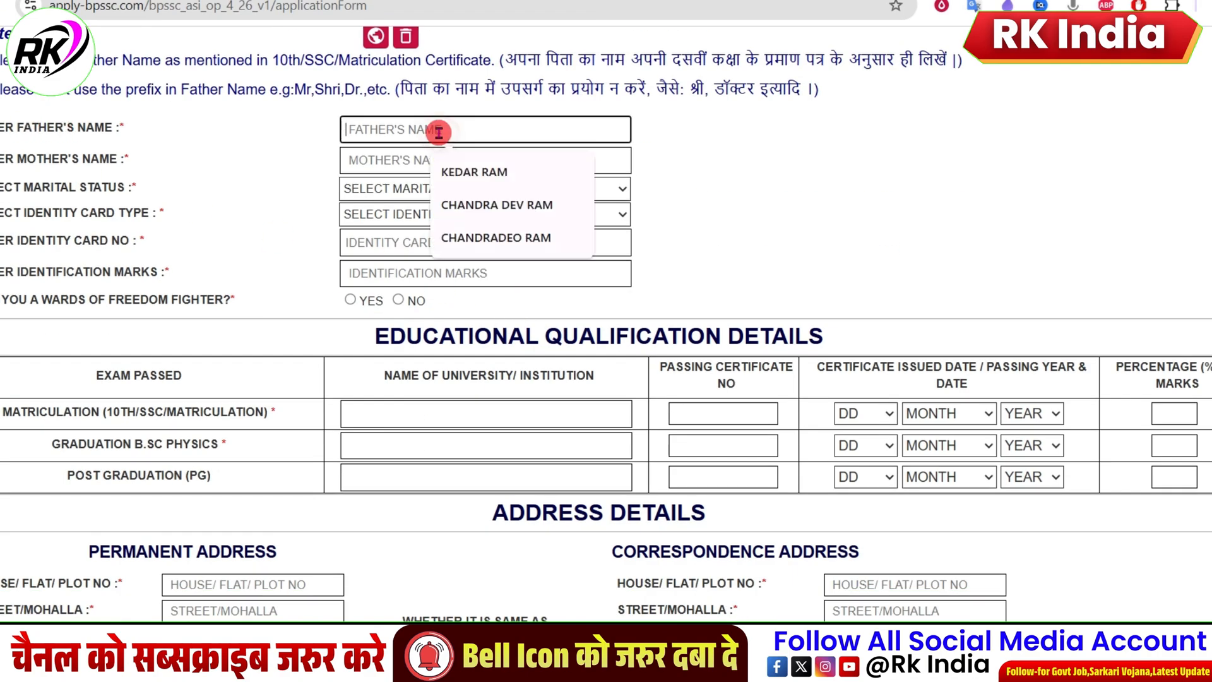
left_click(496, 205)
left_click(390, 164)
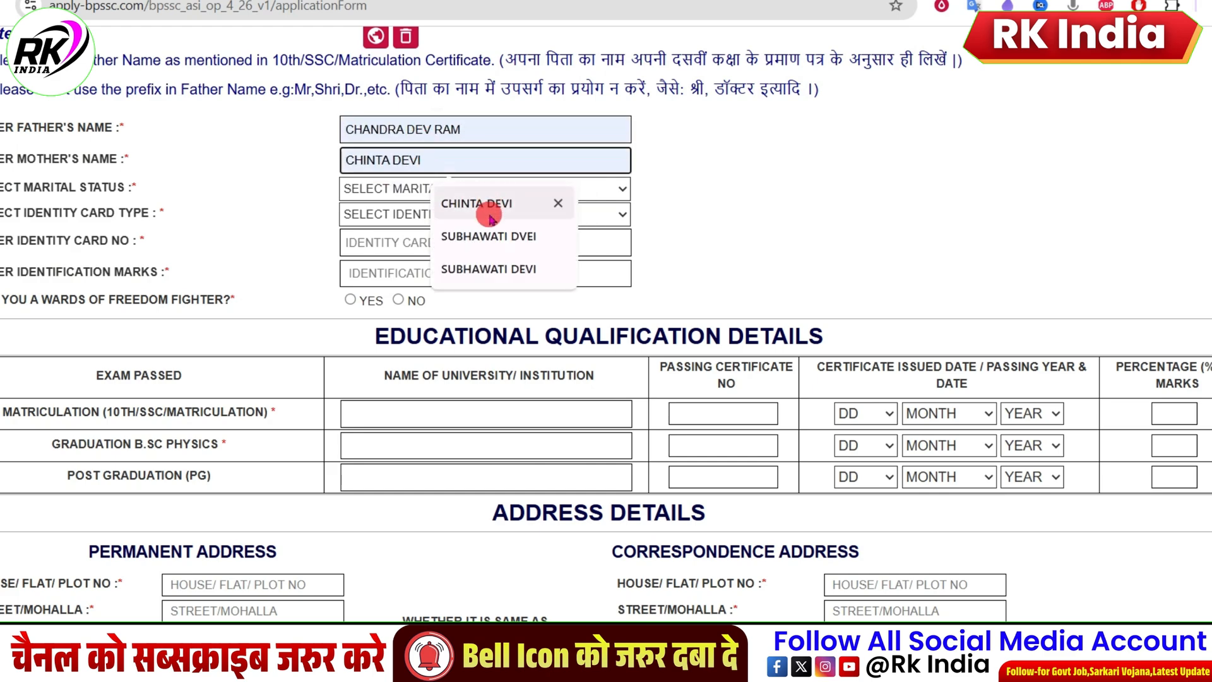
left_click(501, 235)
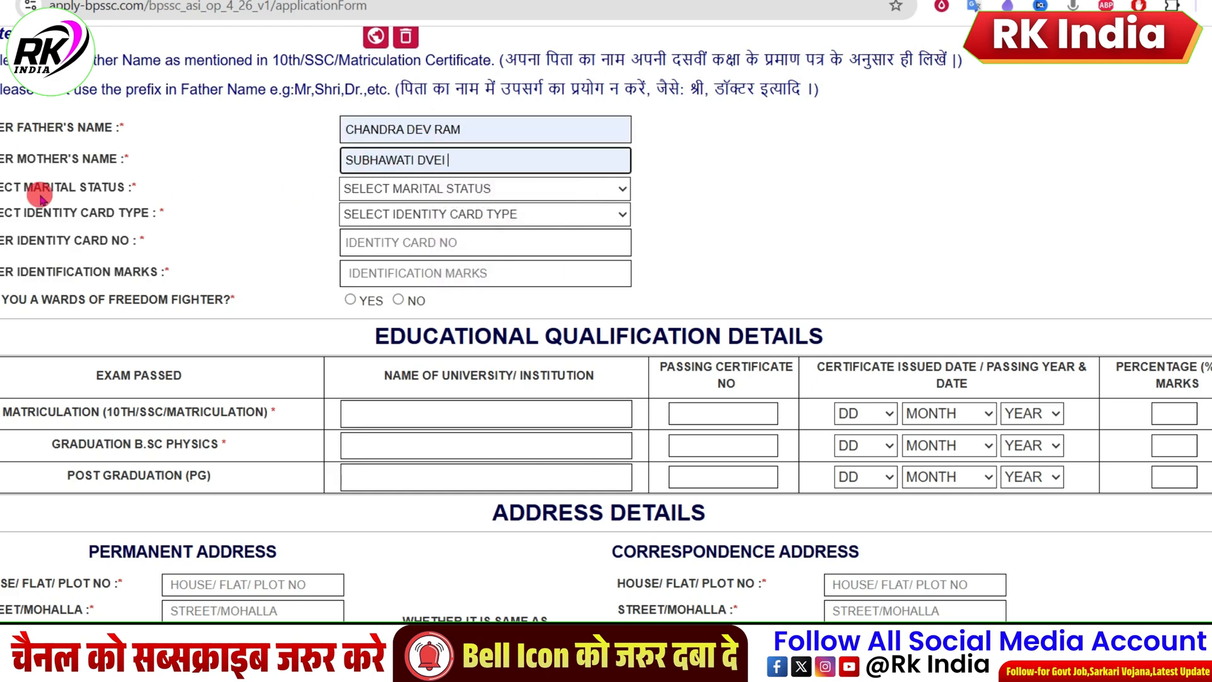
Step: Set the applicant's marital status to UNMARRIED
left_click_drag(37, 182, 68, 187)
left_click(386, 188)
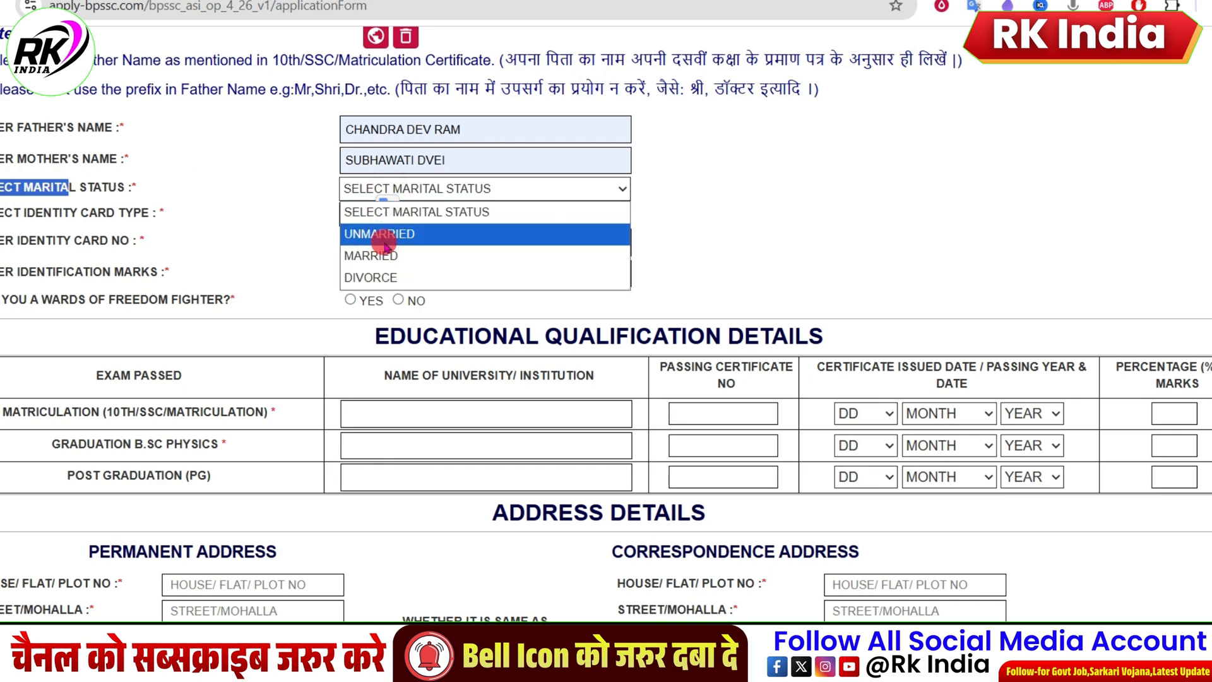
left_click(376, 235)
Step: Select AADHAR CARD as the identity card type and enter the applicant's identity card number
left_click(429, 216)
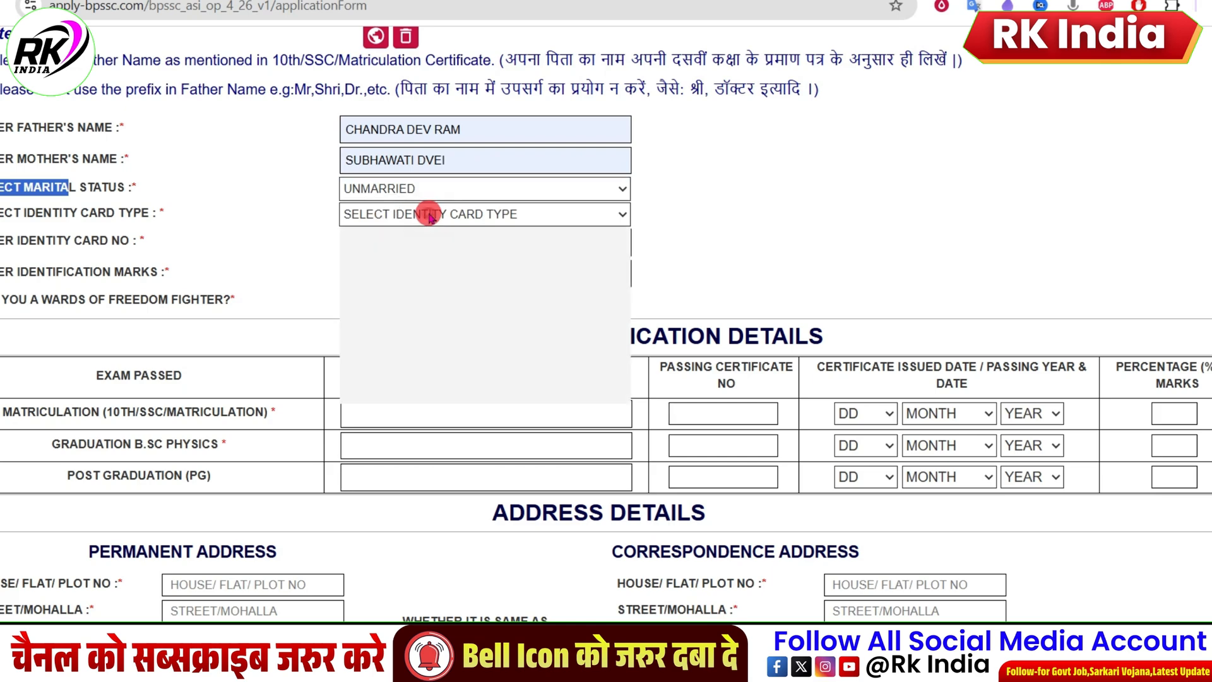
left_click_drag(1, 213, 36, 212)
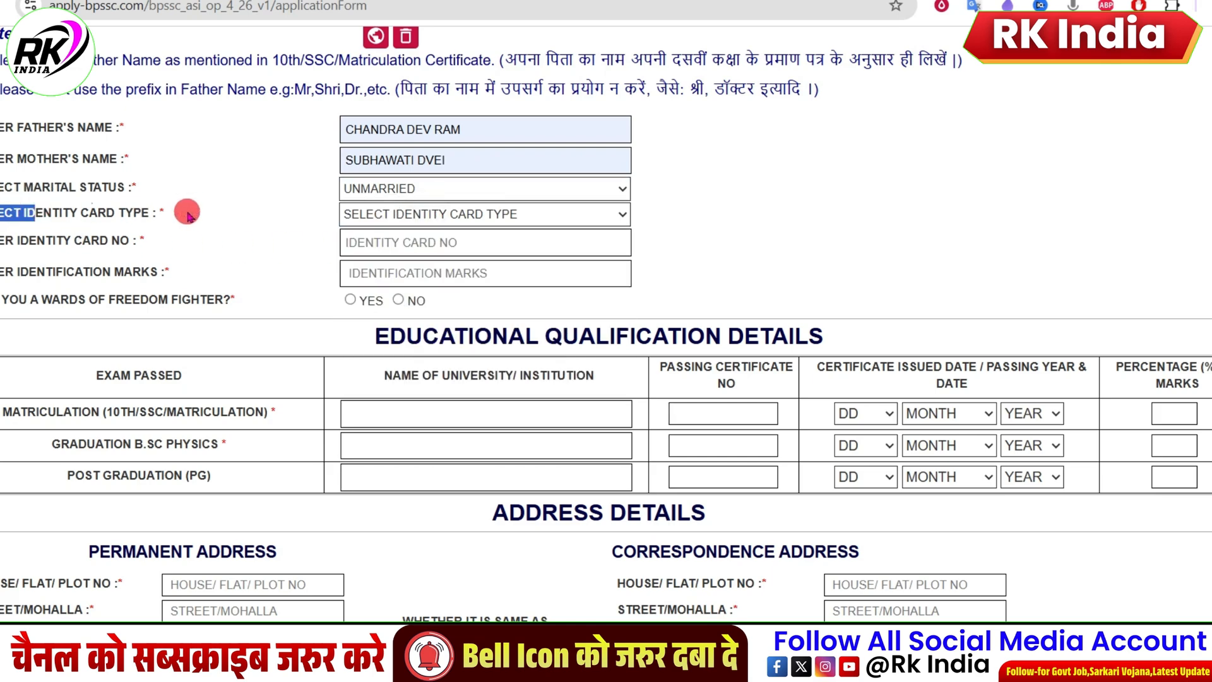
left_click(397, 222)
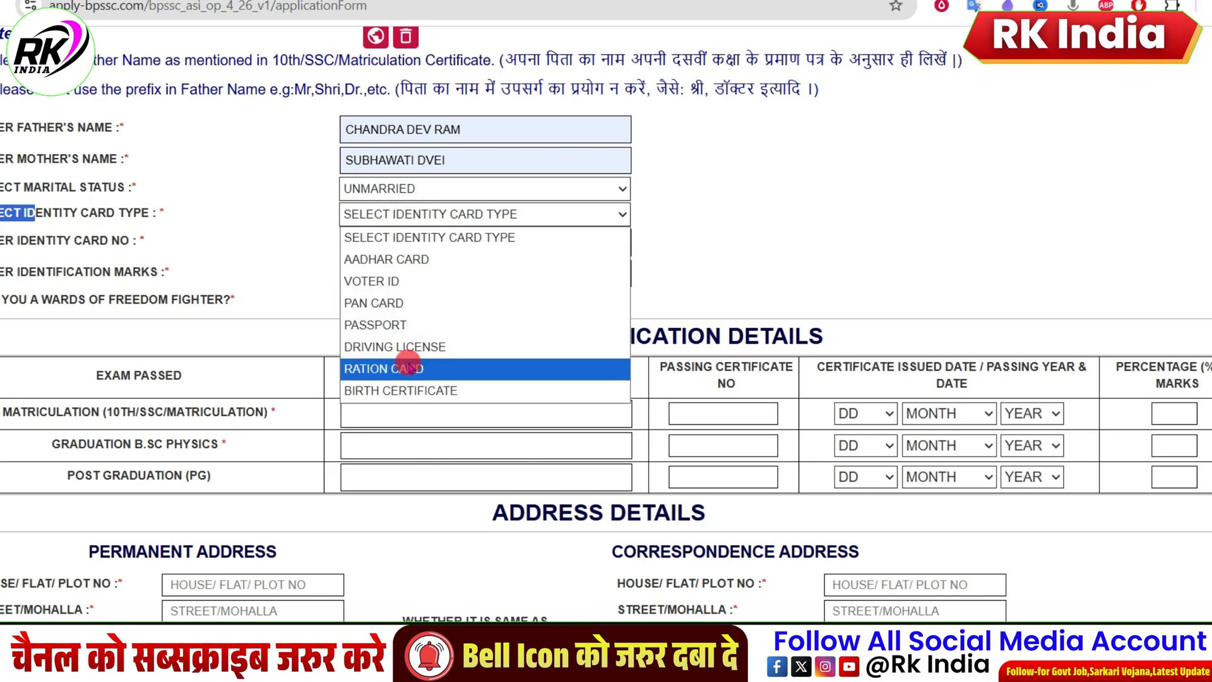
left_click(404, 260)
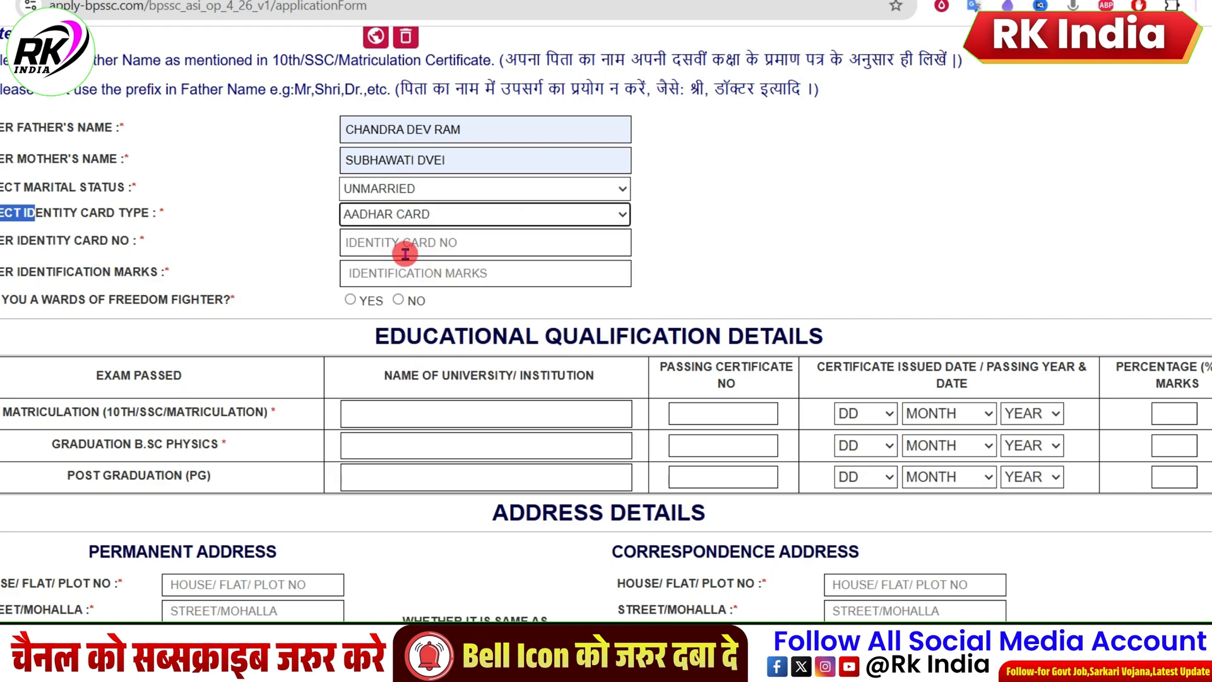
left_click(366, 242)
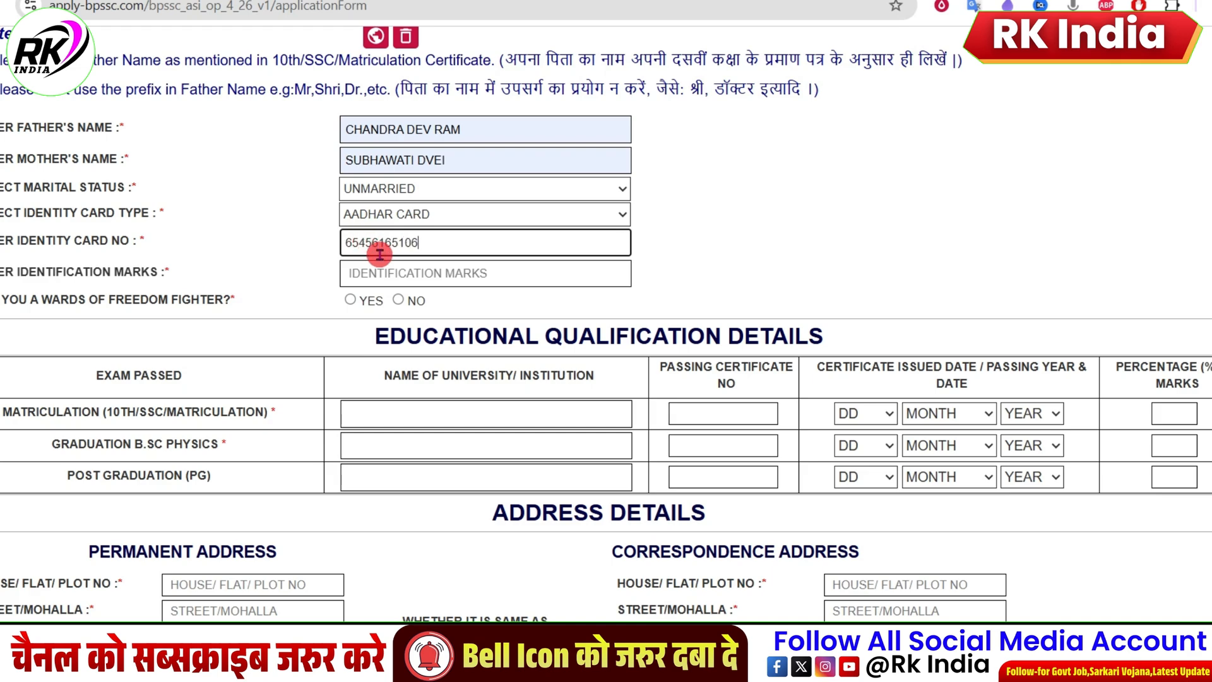
left_click_drag(1, 272, 339, 255)
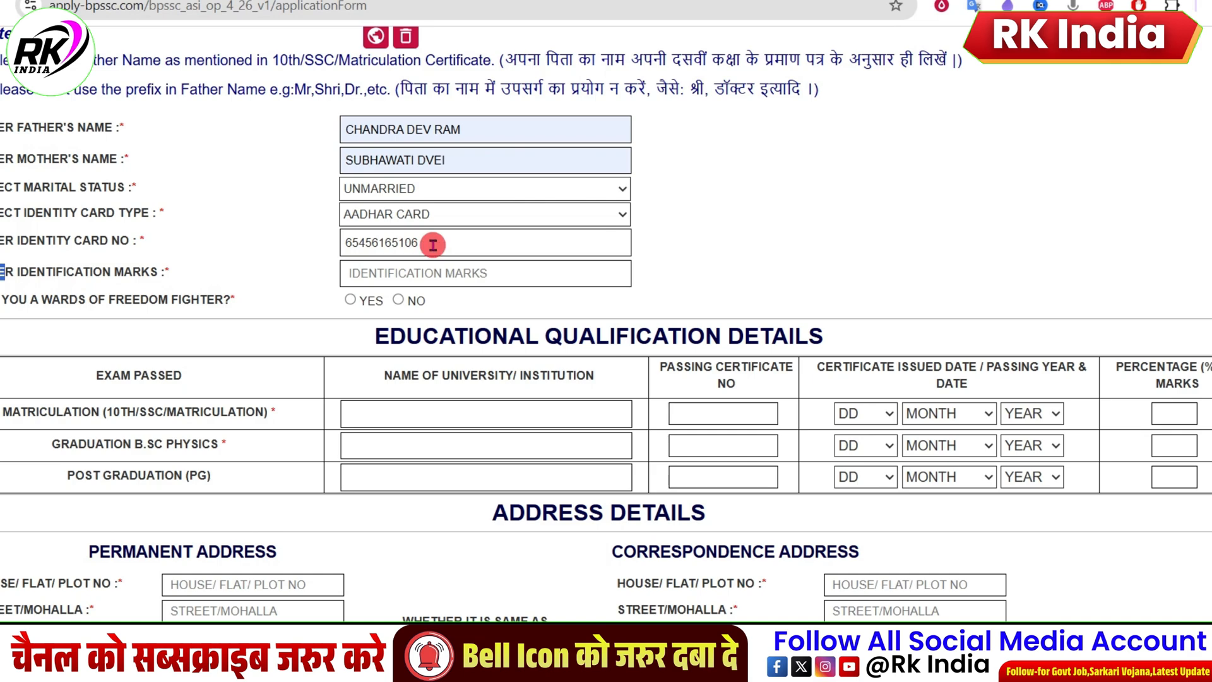
left_click_drag(22, 269, 140, 273)
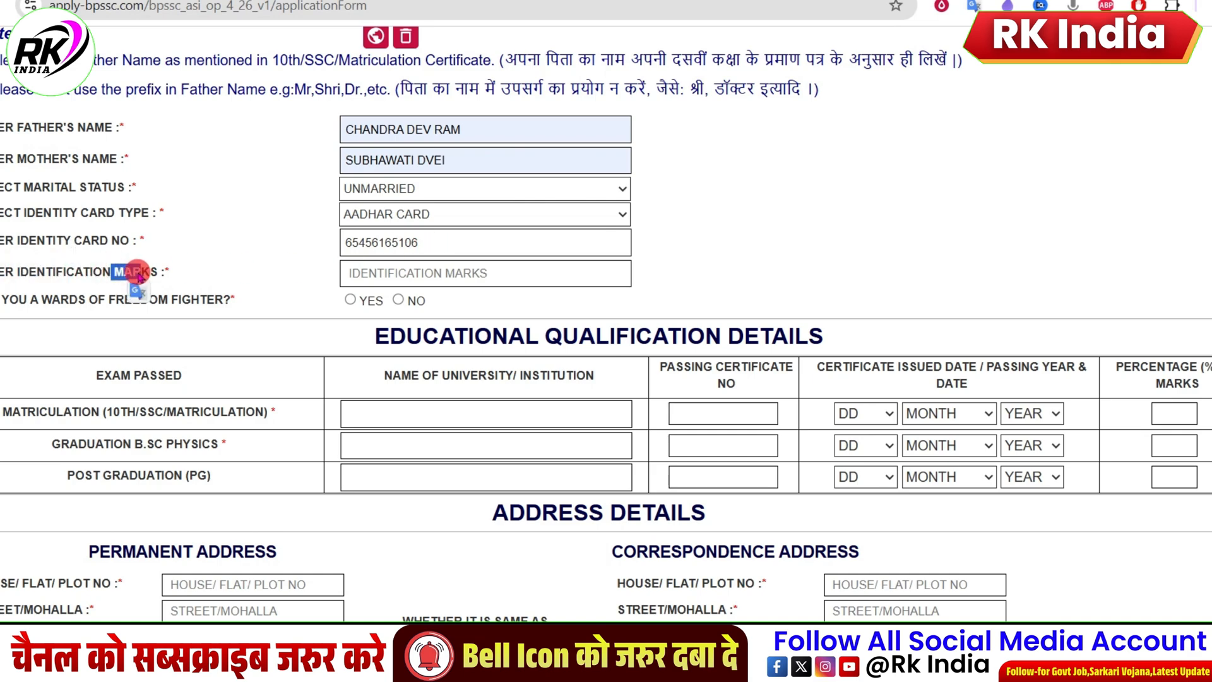
left_click_drag(28, 271, 75, 271)
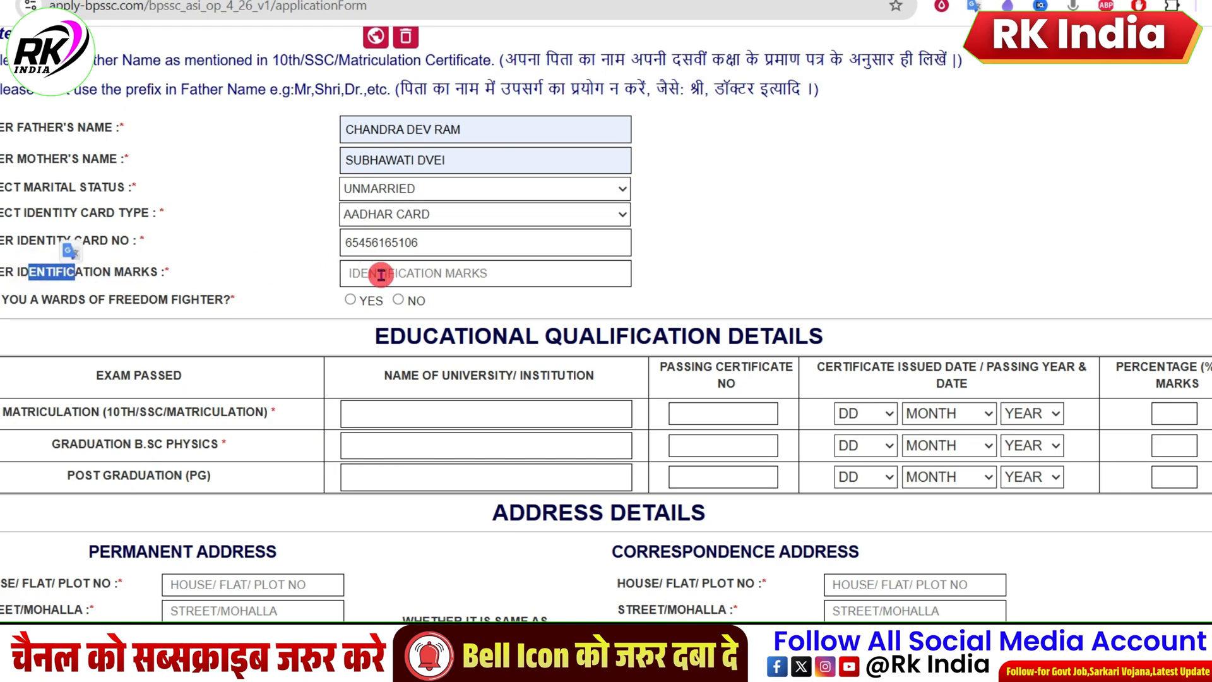
Step: Preview the extra fields and relationship options required for wards of freedom fighters, and set the final answer to NO
left_click_drag(1, 301, 37, 304)
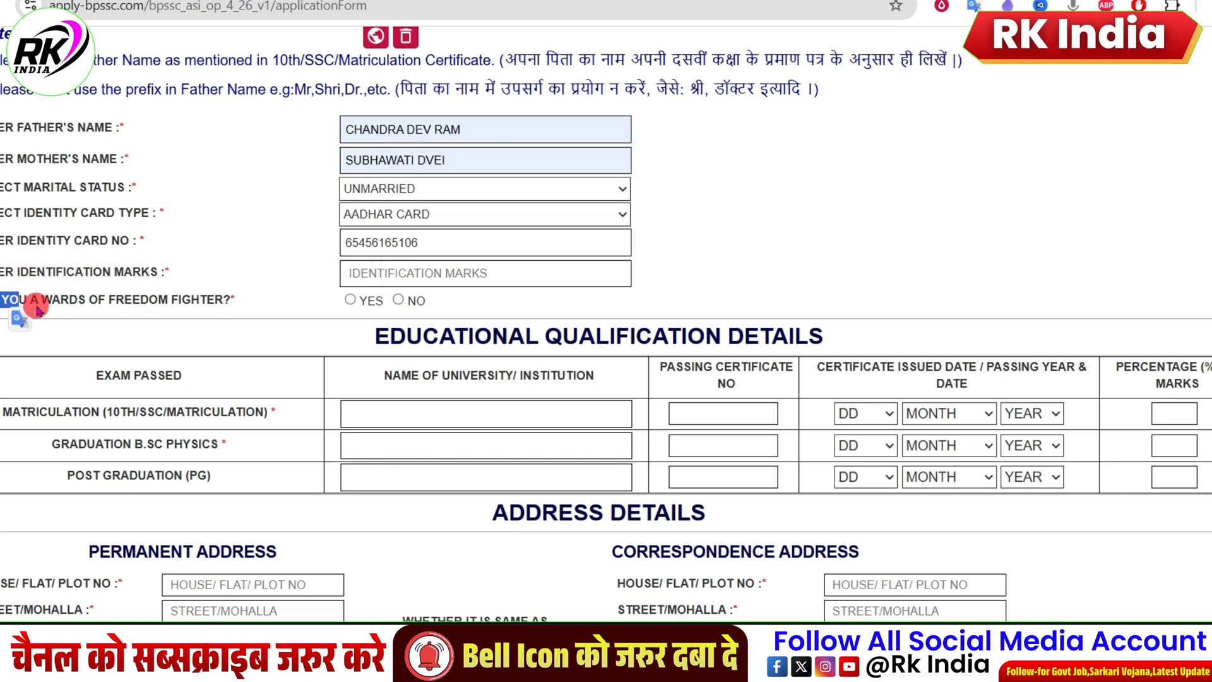
left_click(350, 300)
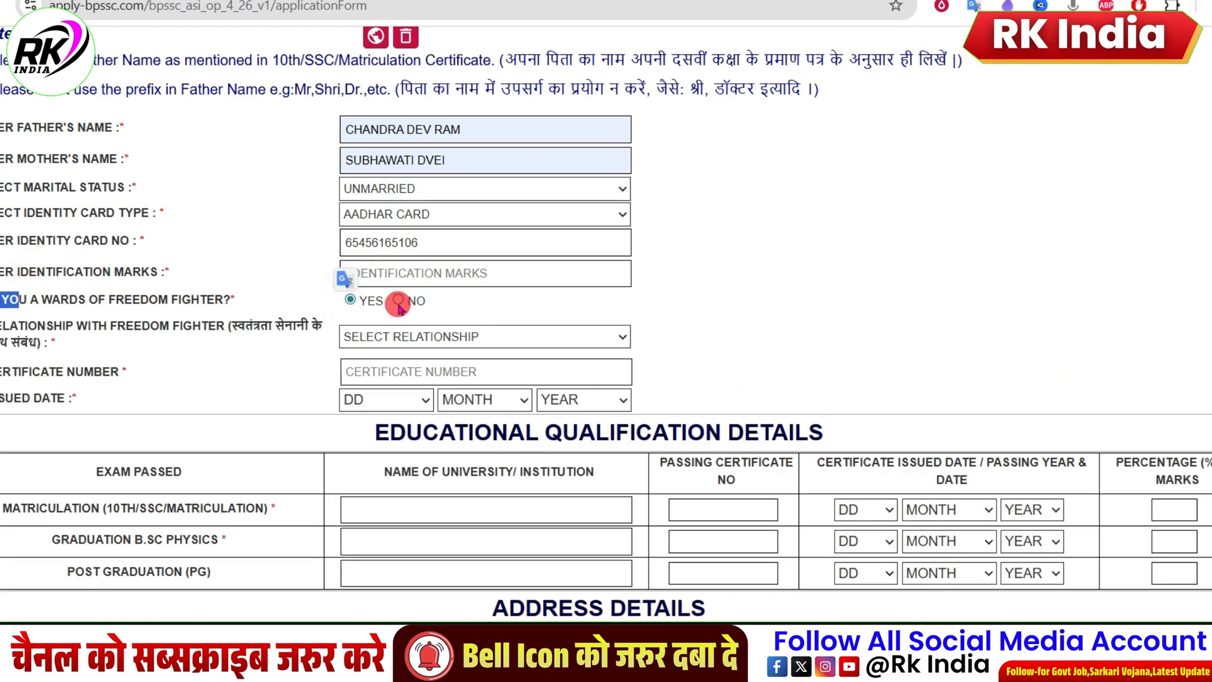
left_click(398, 300)
left_click(350, 300)
left_click(387, 335)
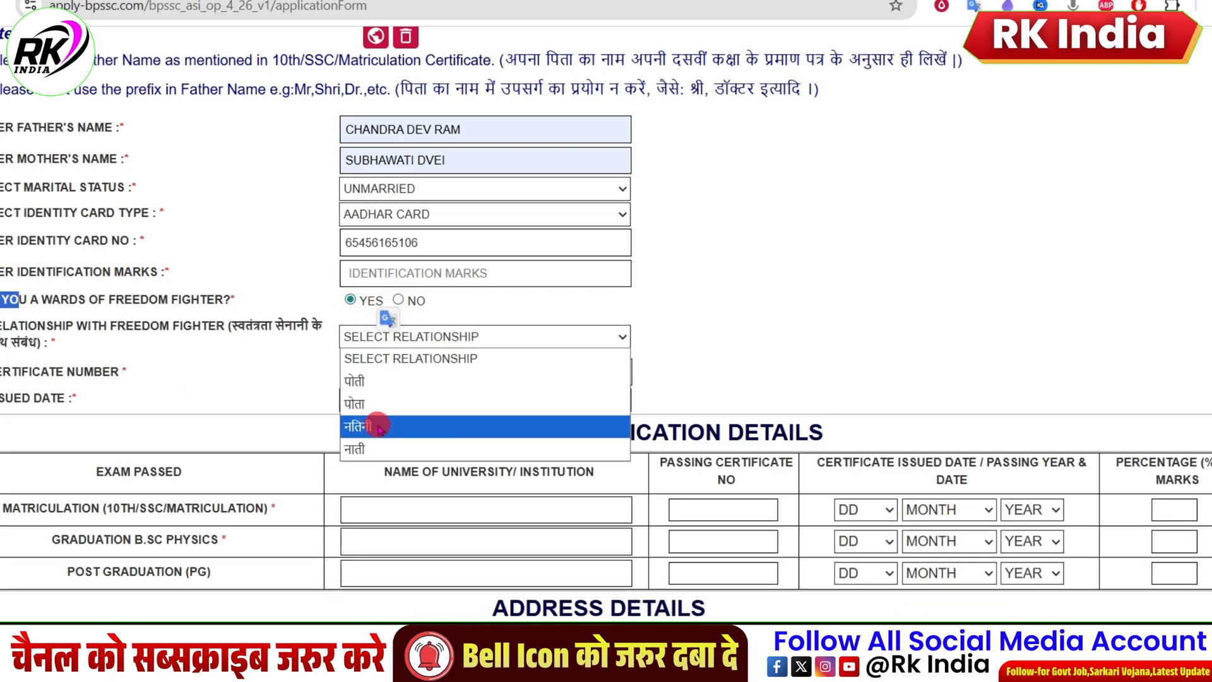
left_click(286, 384)
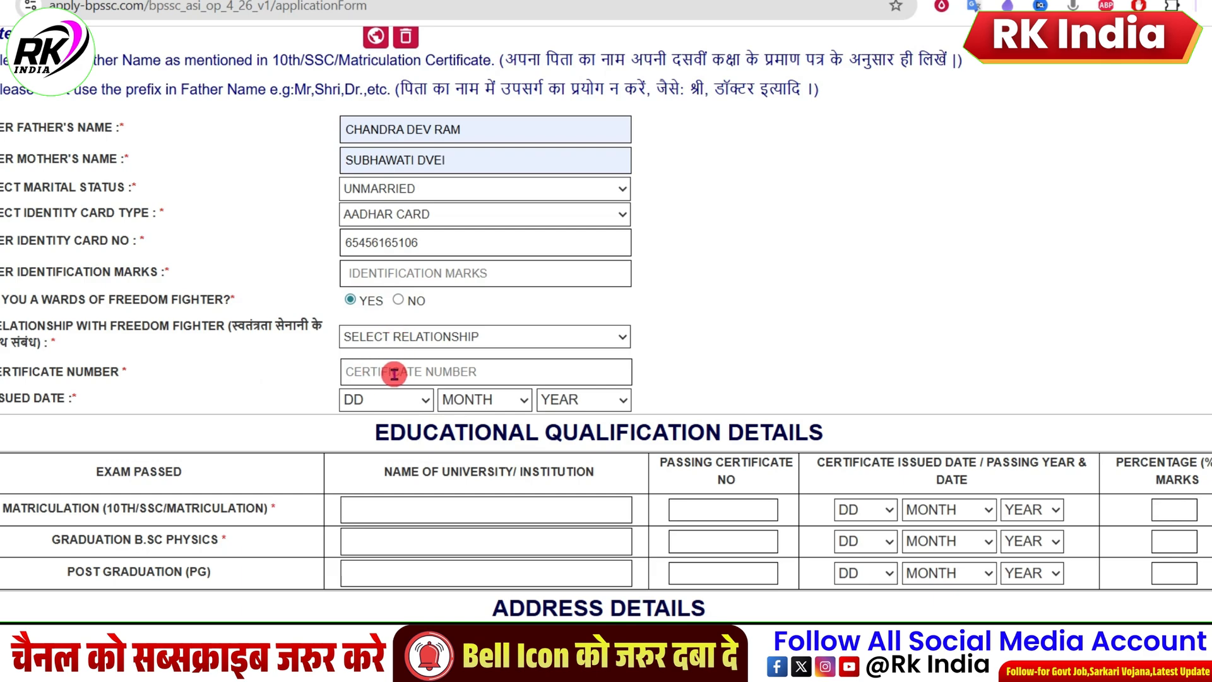
left_click(425, 399)
left_click(424, 399)
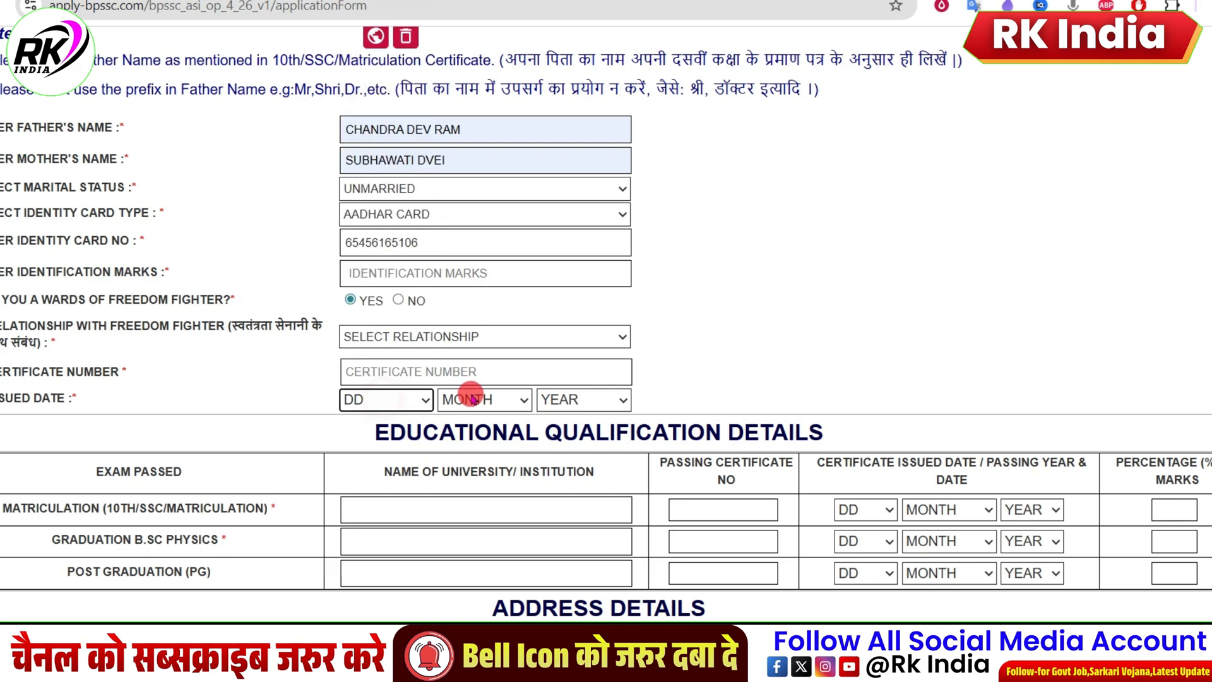
left_click(387, 400)
left_click(384, 405)
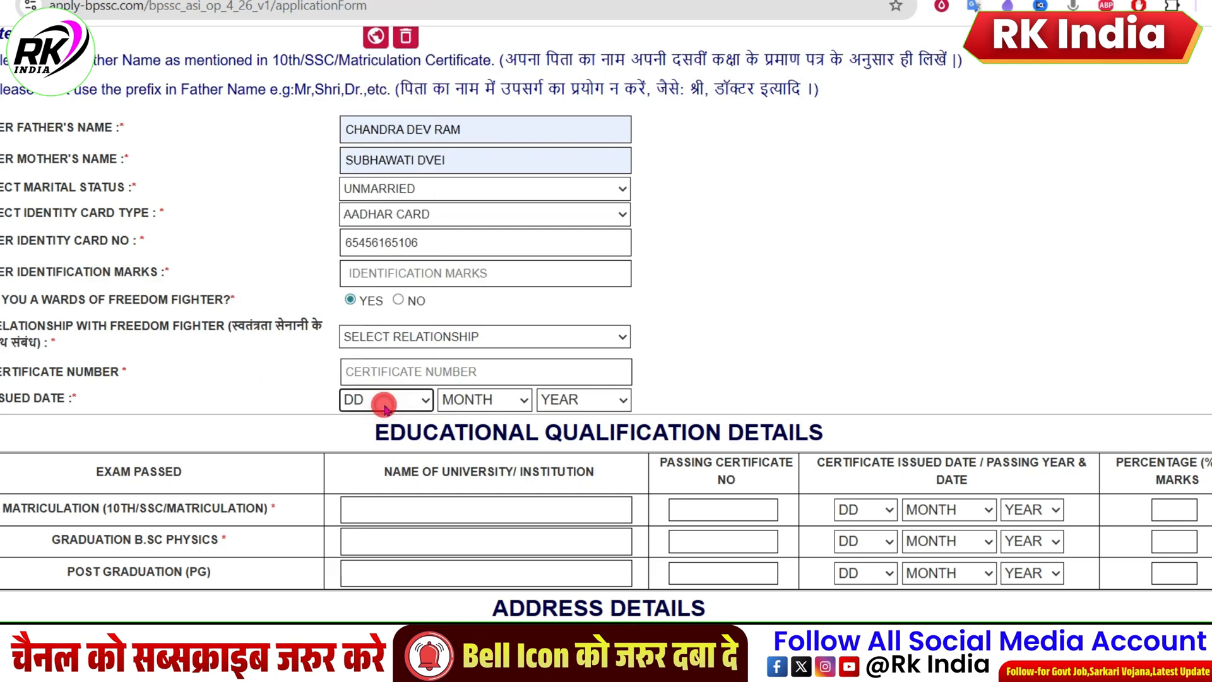
left_click(398, 300)
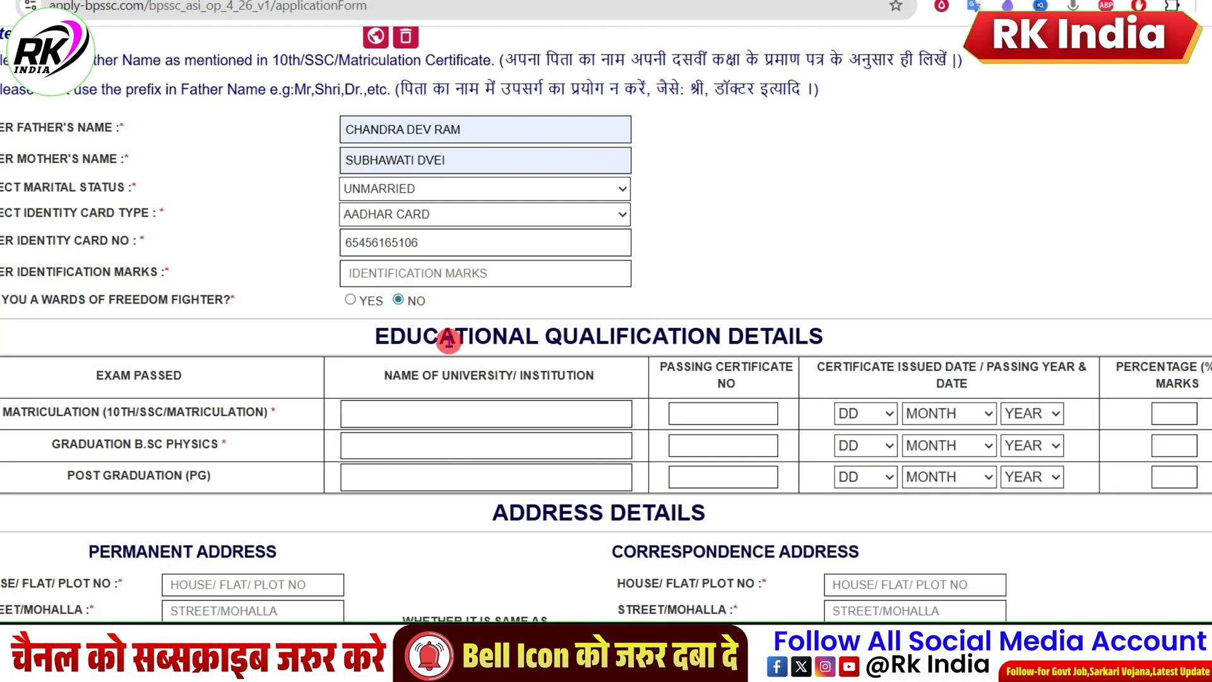
Step: Fill in BSEB PATNA as the matriculation institution in the educational qualification details from the saved suggestion
scroll(449, 341, "down", 4)
left_click_drag(389, 62, 817, 62)
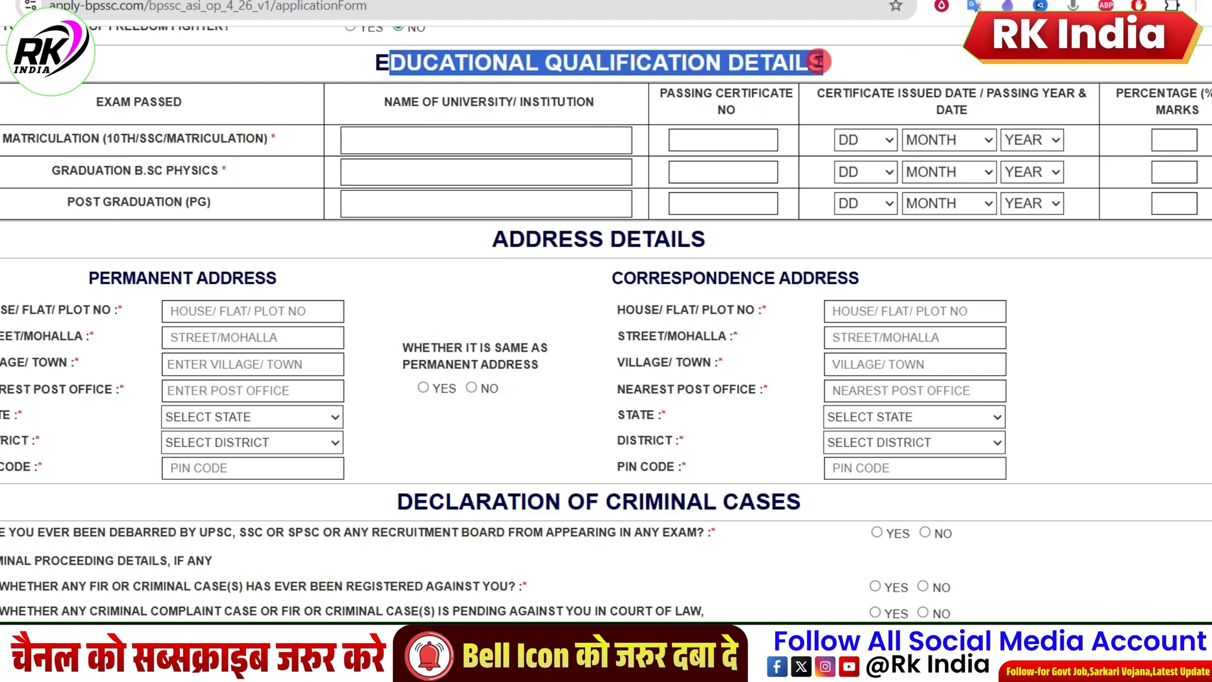
left_click(415, 134)
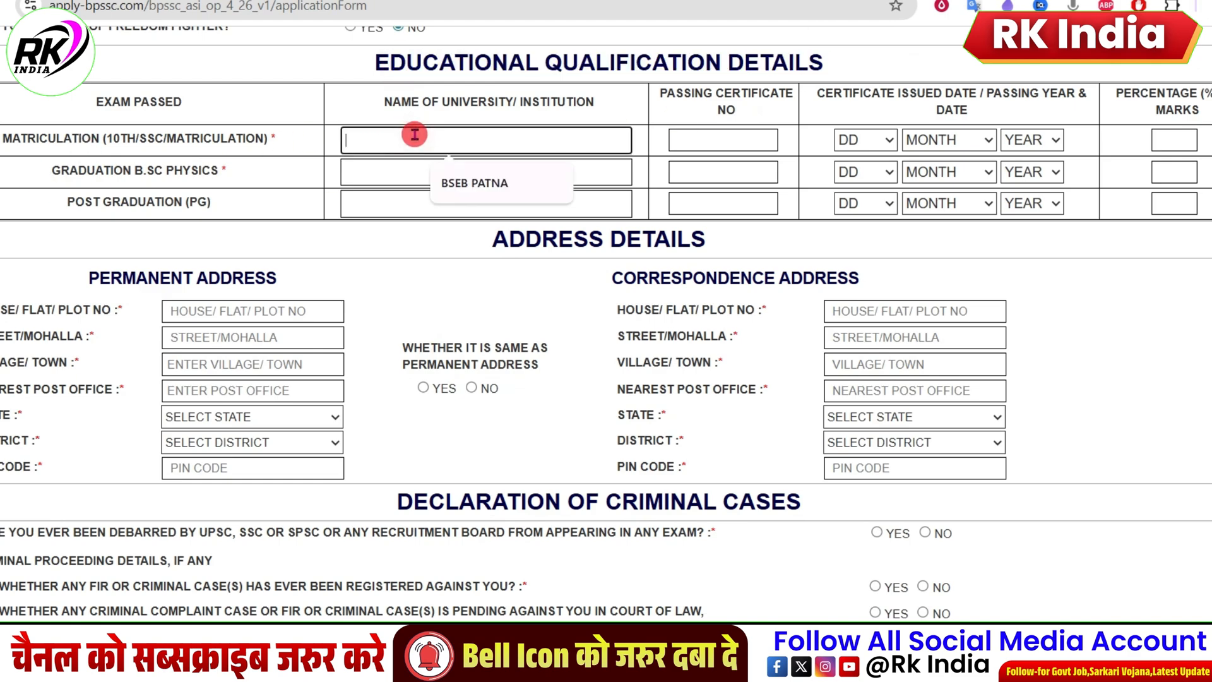
left_click(414, 107)
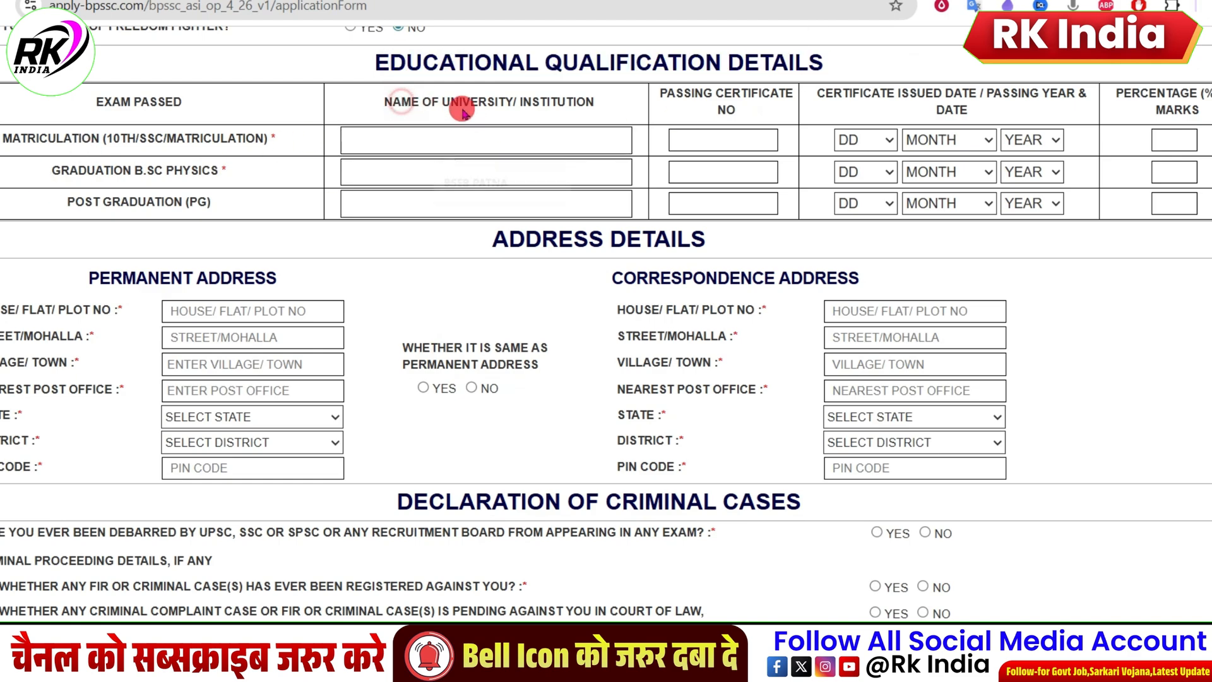
left_click(418, 142)
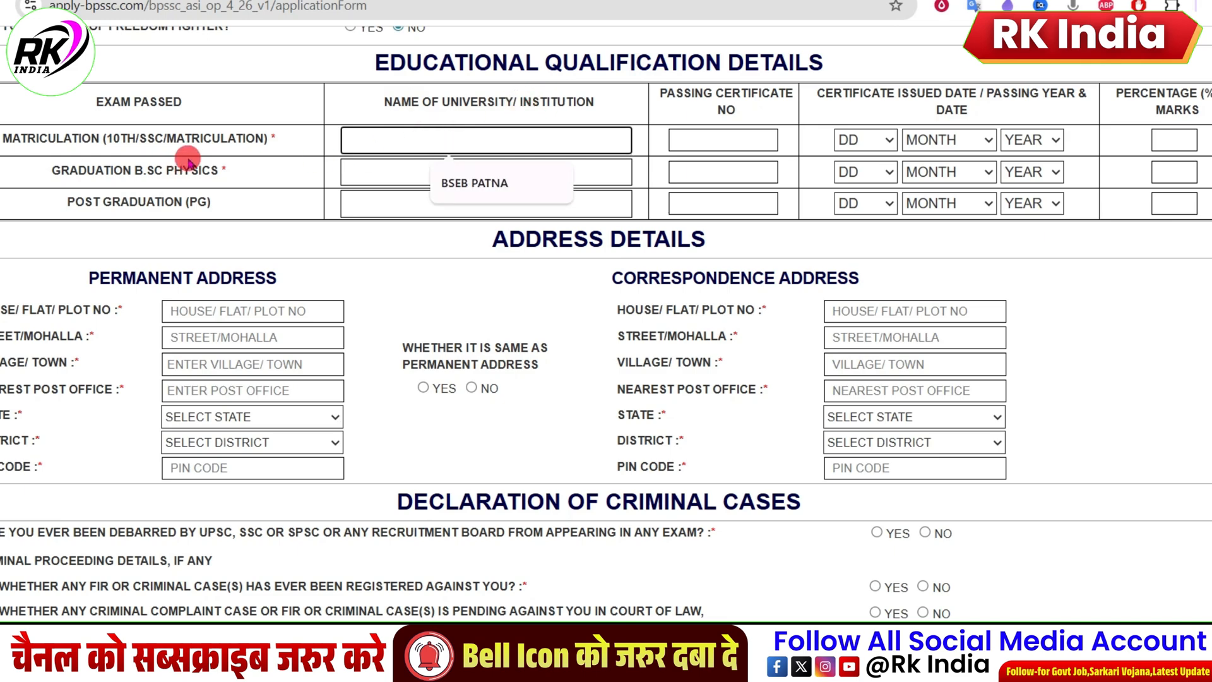
left_click(455, 183)
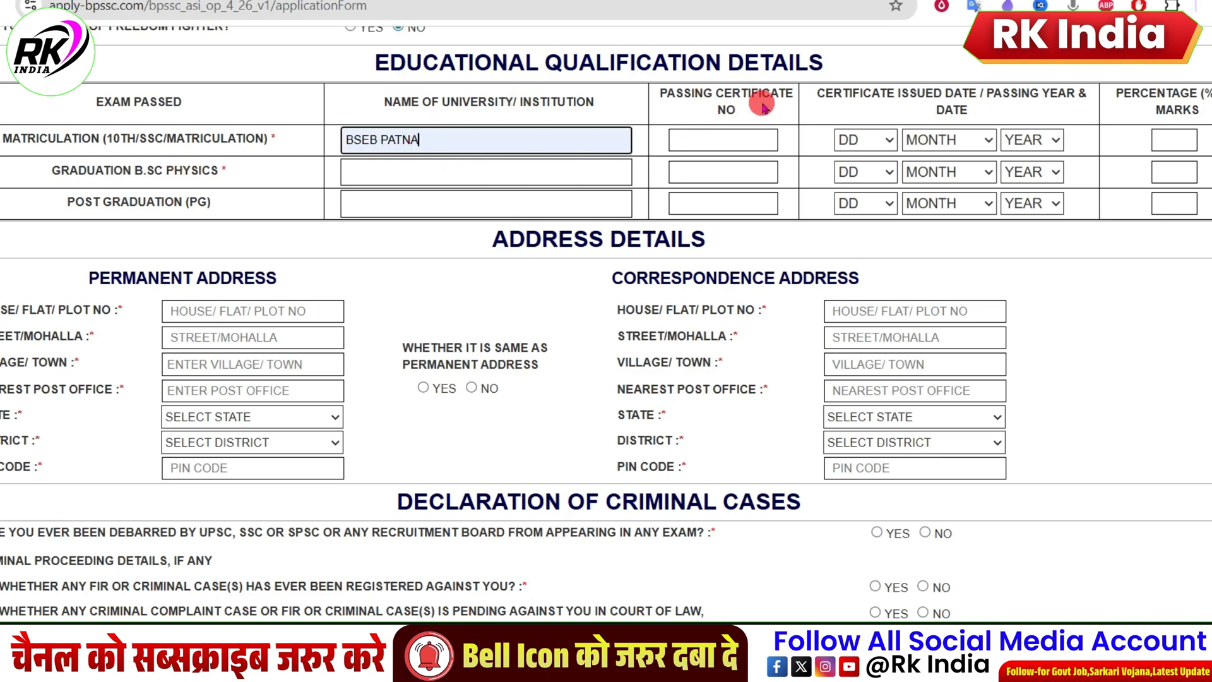
Step: Set the matriculation certificate date to 03 MARCH 1962 and the percentage of marks to 53
left_click_drag(834, 93, 880, 95)
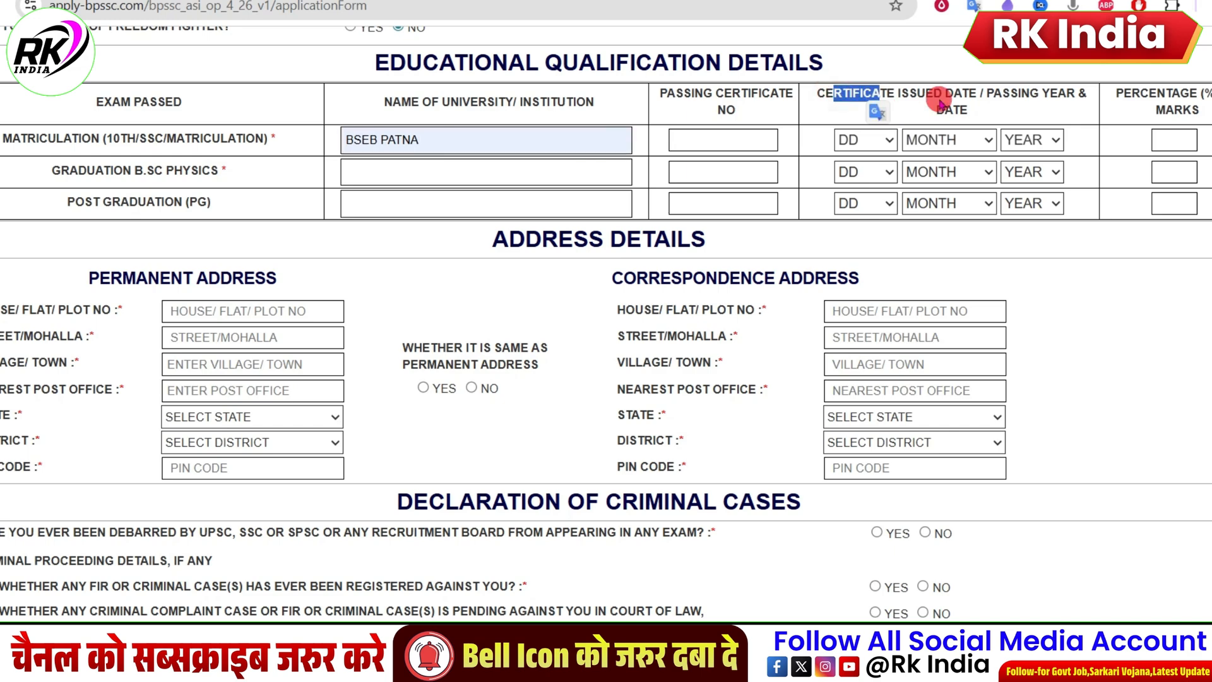
left_click(878, 140)
left_click(856, 226)
left_click(940, 139)
left_click(930, 230)
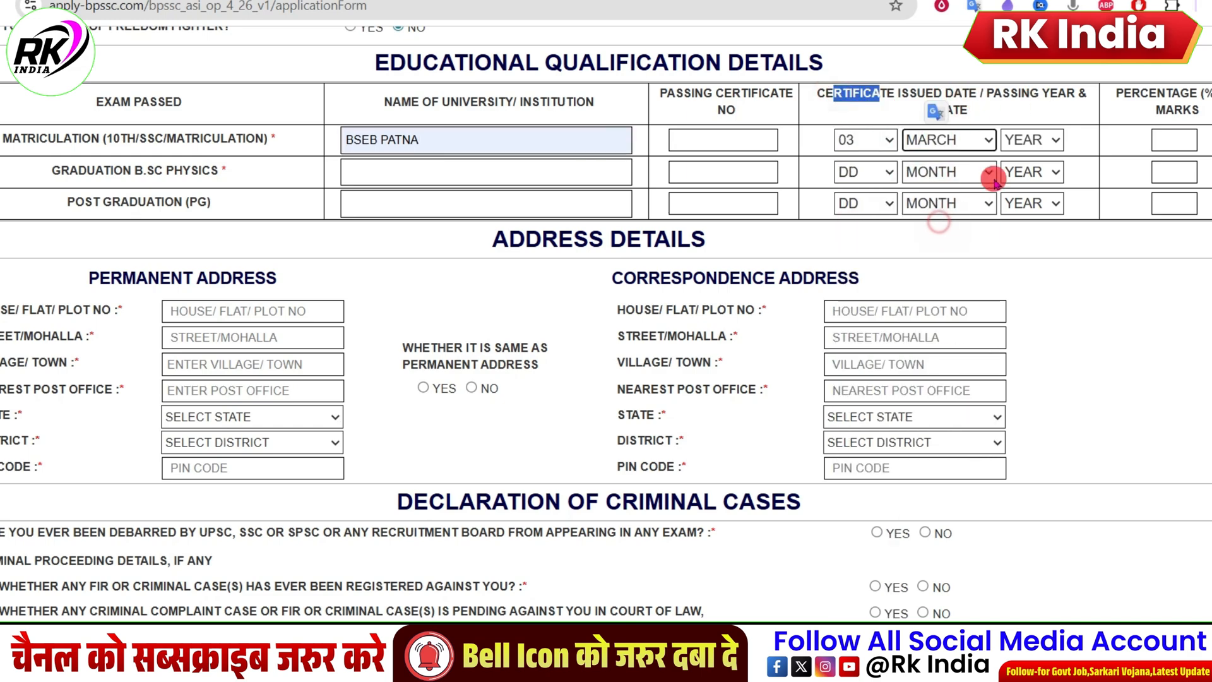
left_click(1033, 139)
left_click(1041, 206)
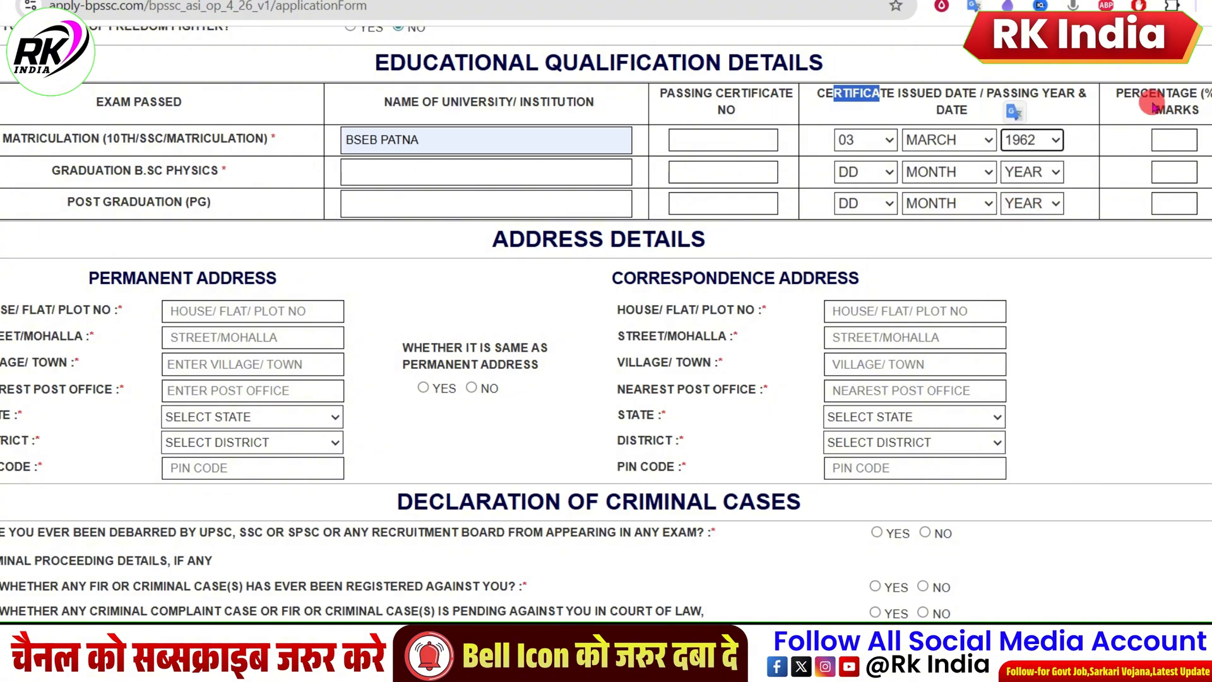
left_click(1114, 82)
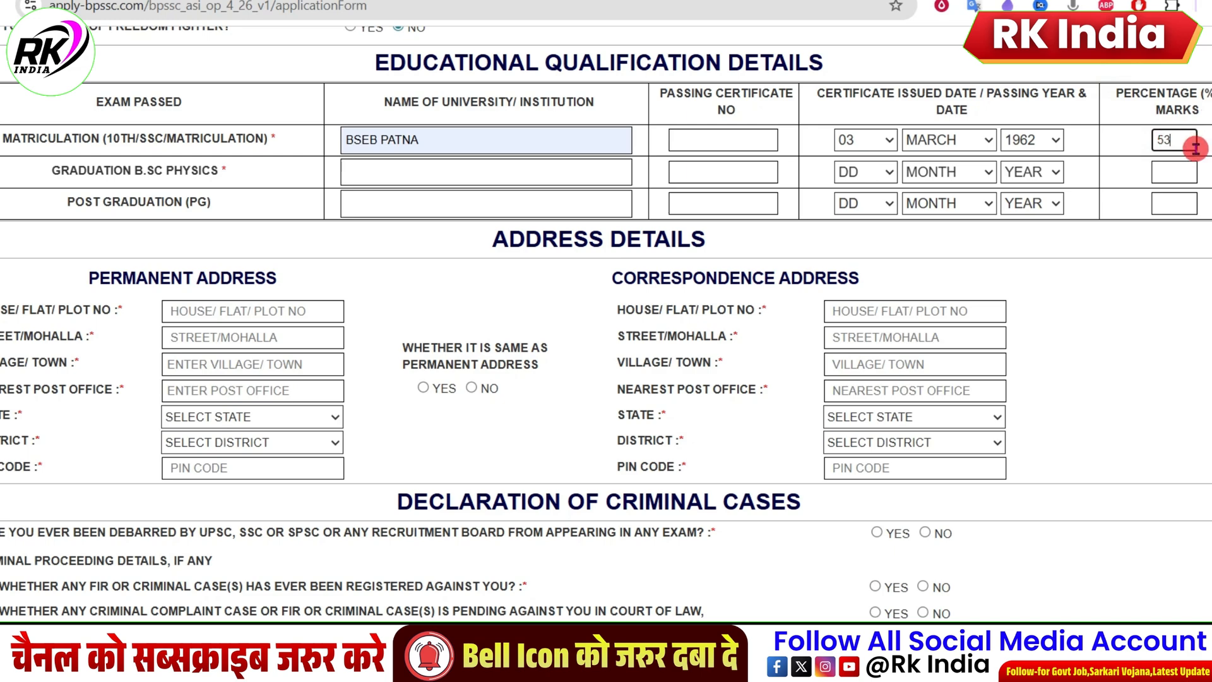
Step: Enter JPU as the university for the B.SC Physics graduation row
left_click_drag(46, 170, 212, 171)
left_click(144, 174)
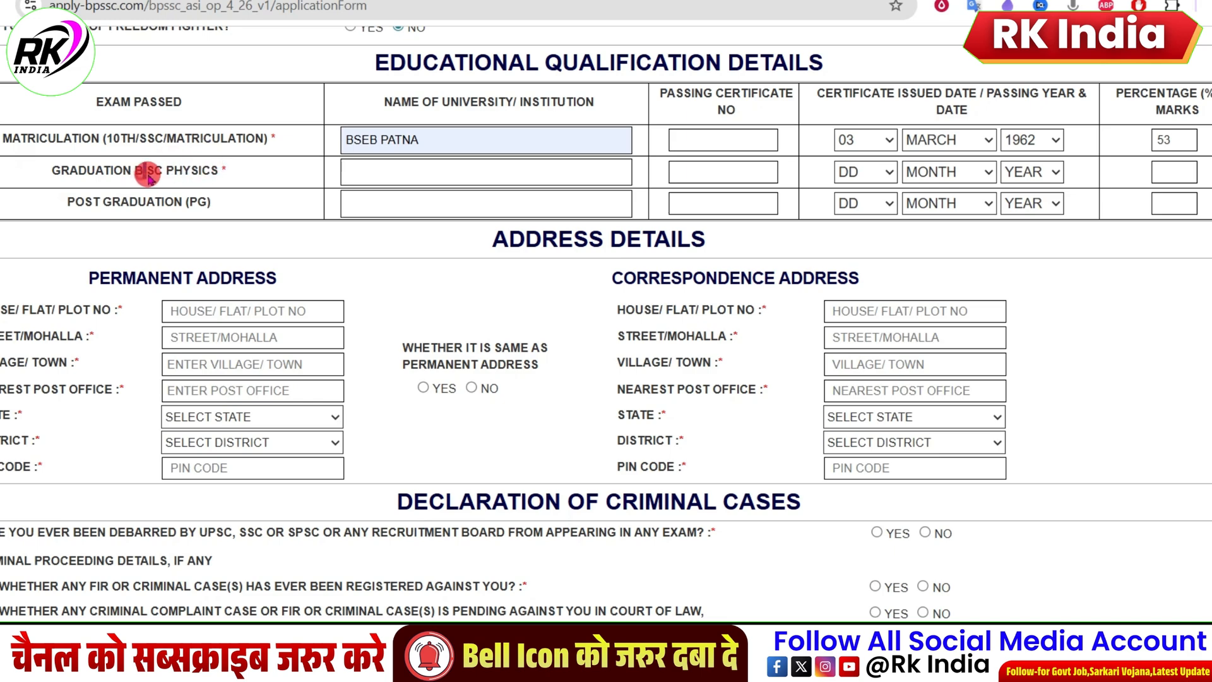
left_click(432, 176)
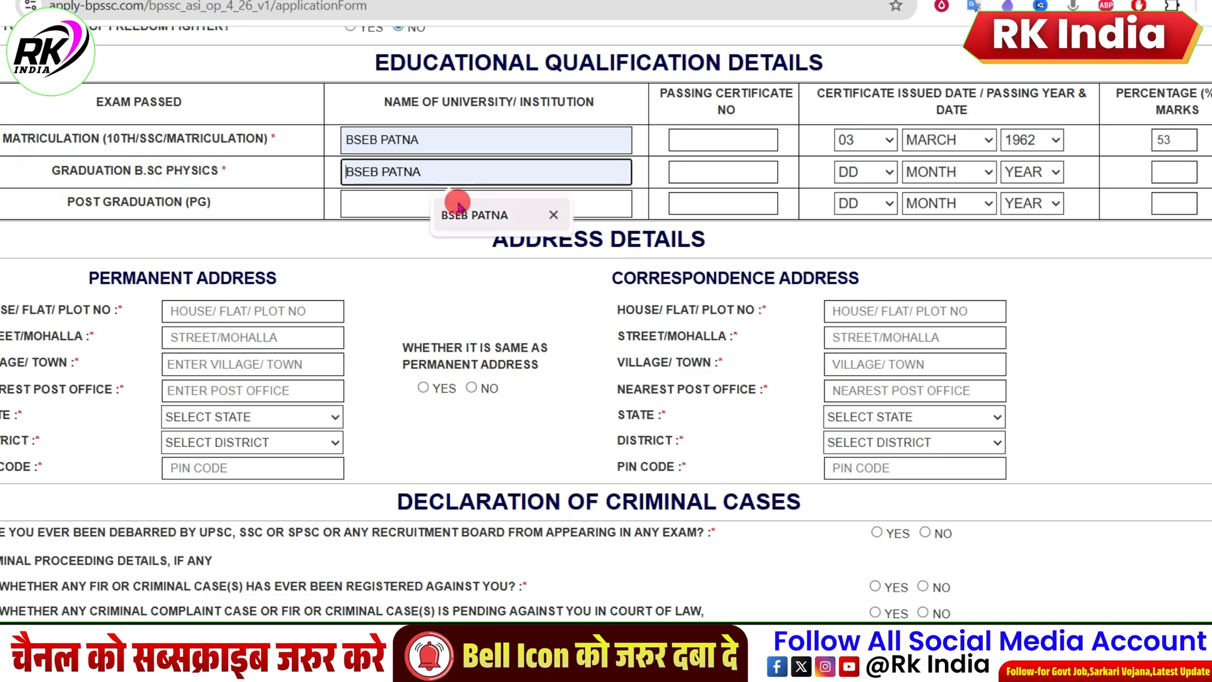
type("J")
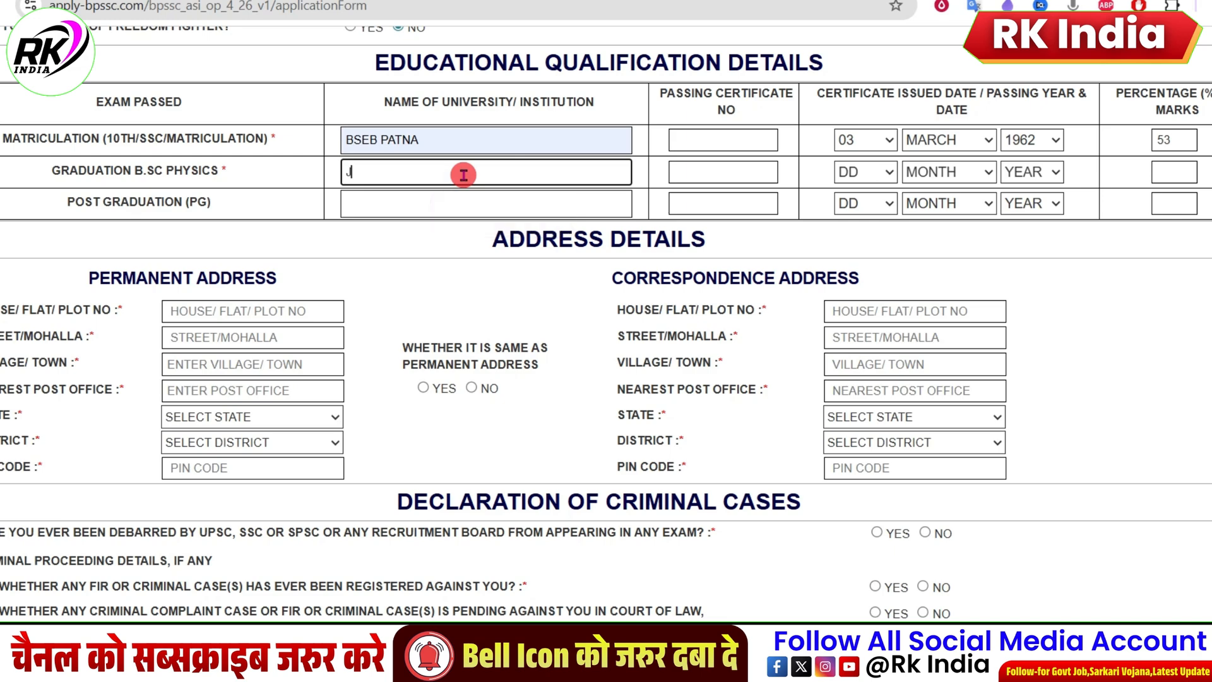
type("PU")
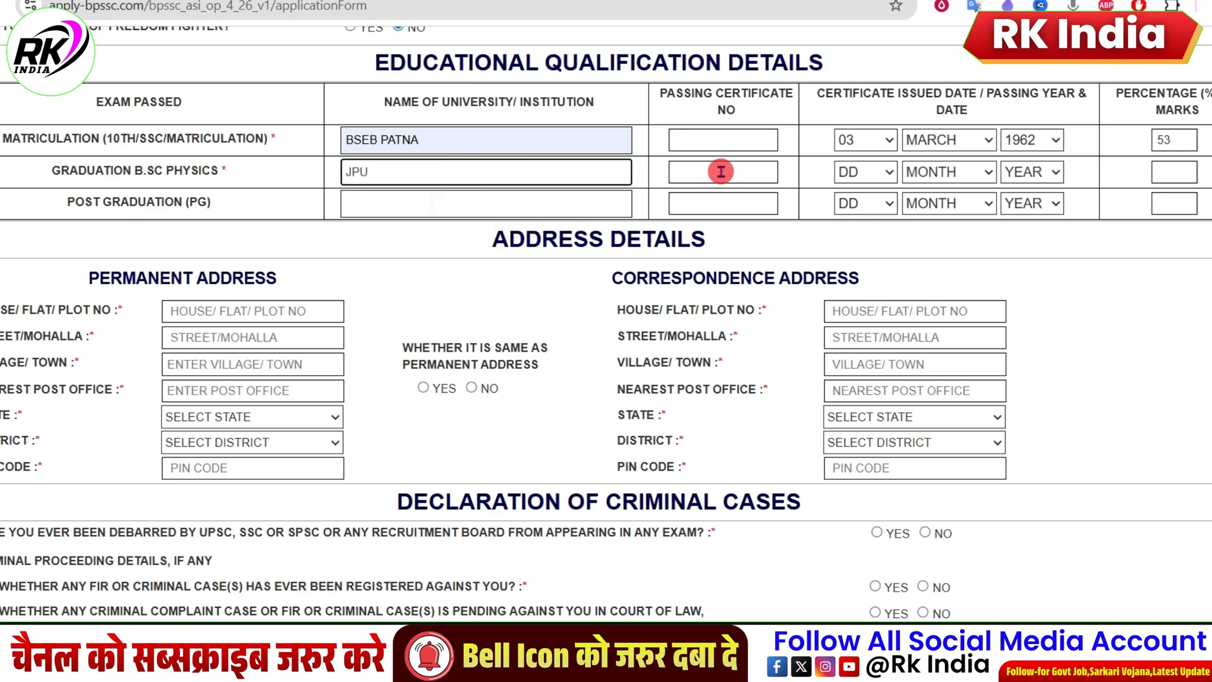
Step: Set the graduation certificate date to 04 MARCH 1965 and the percentage of marks to 55
left_click(721, 172)
left_click(850, 172)
left_click(870, 275)
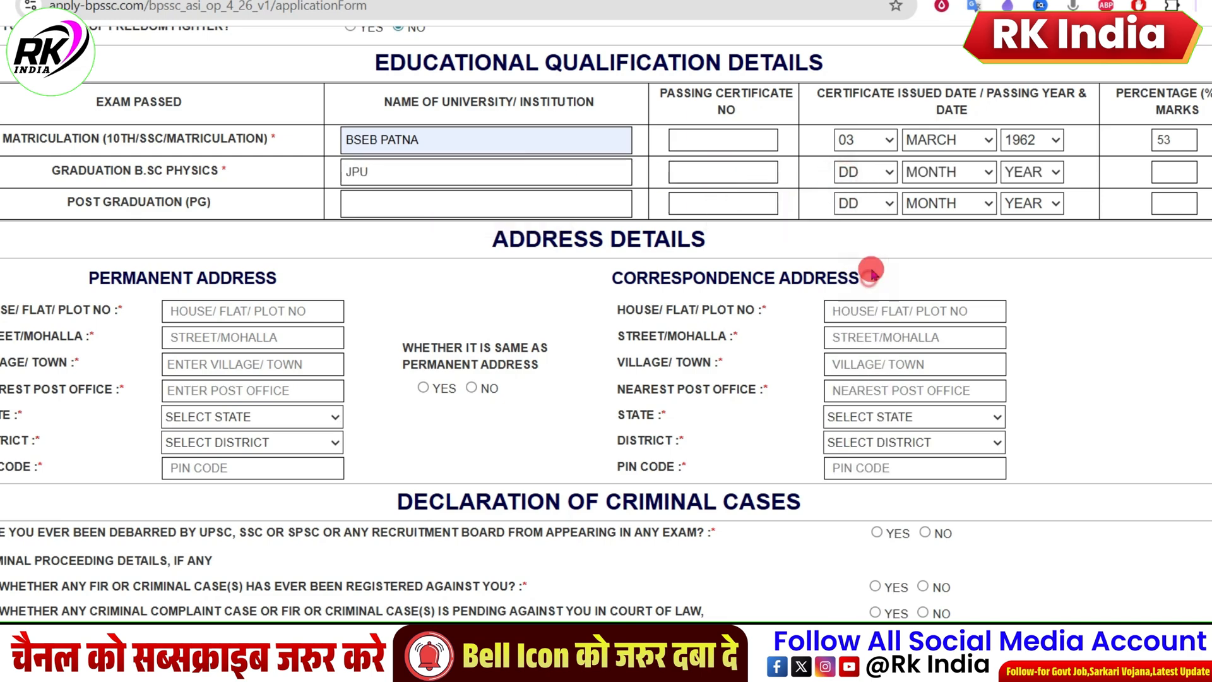
left_click(941, 174)
left_click(921, 262)
left_click(1024, 171)
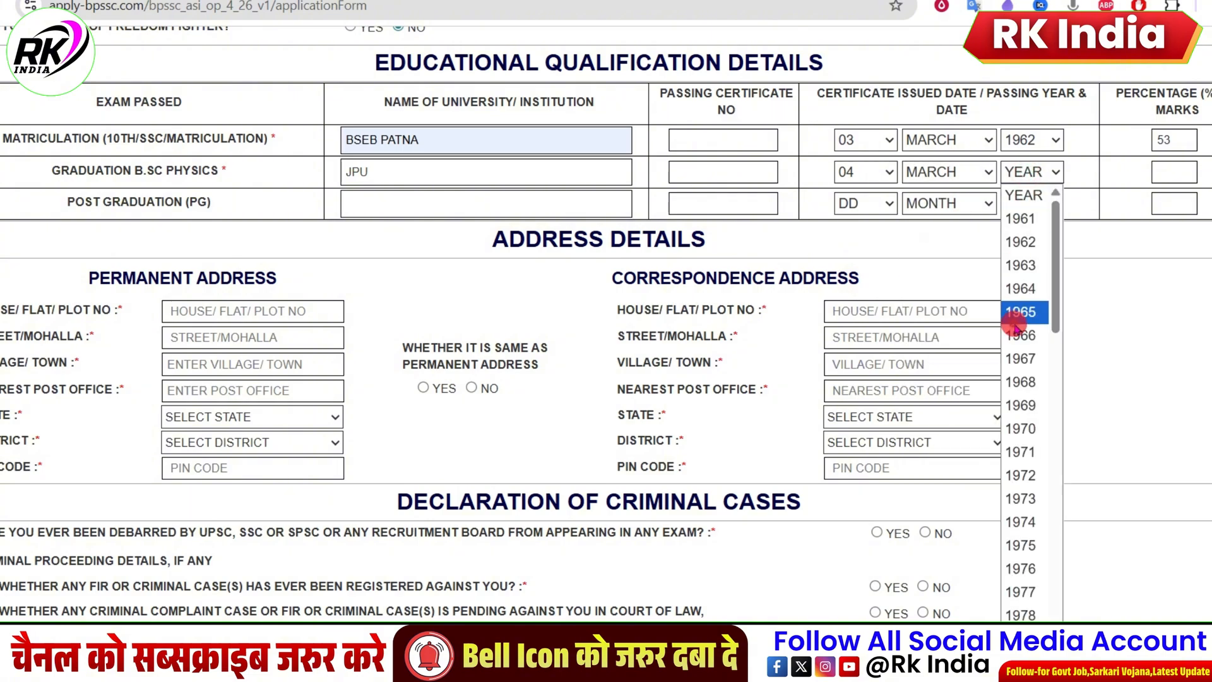
left_click(1014, 312)
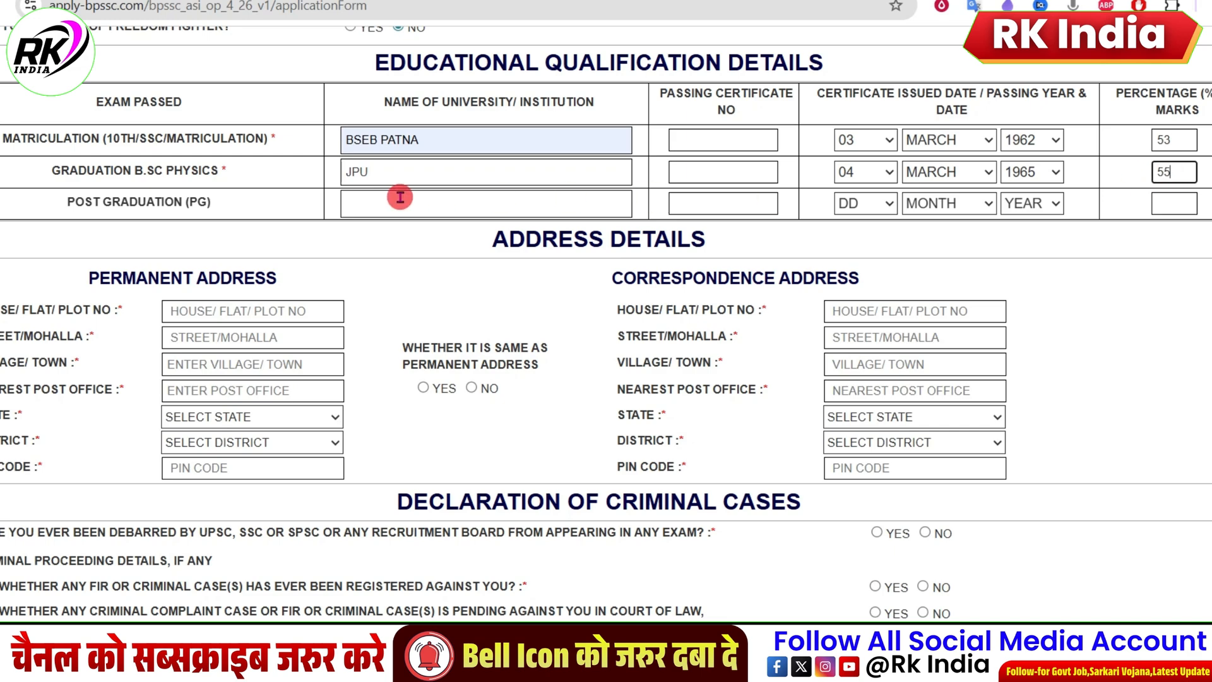
left_click_drag(66, 201, 212, 204)
left_click(371, 210)
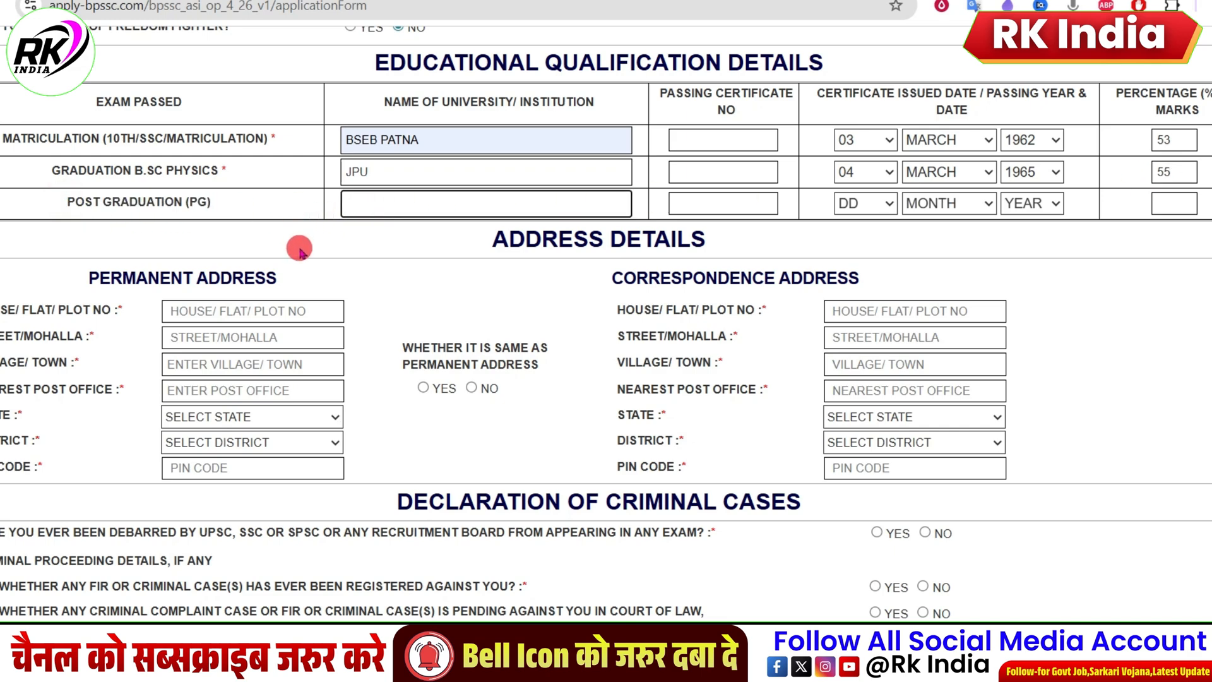
scroll(179, 273, "down", 4)
scroll(171, 190, "up", 4)
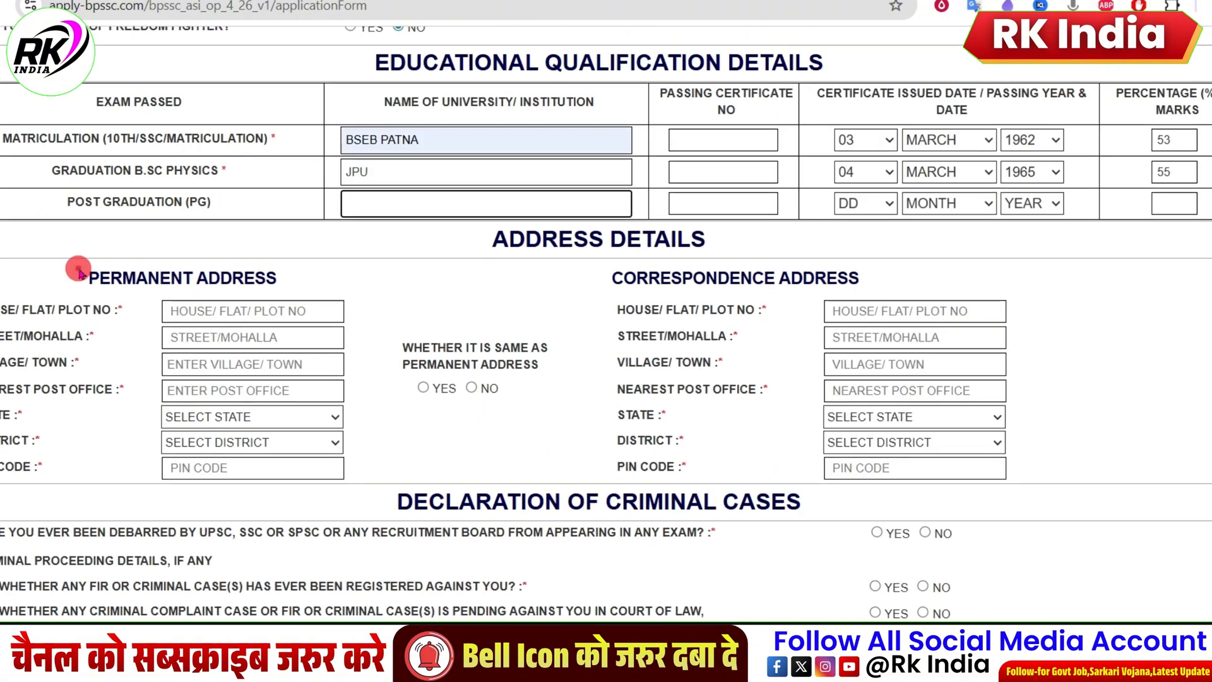
Step: Mark the correspondence address as same as permanent, enter NA as the permanent house number and autofill the permanent address from a saved entry
left_click_drag(76, 268, 266, 279)
left_click_drag(621, 285, 838, 282)
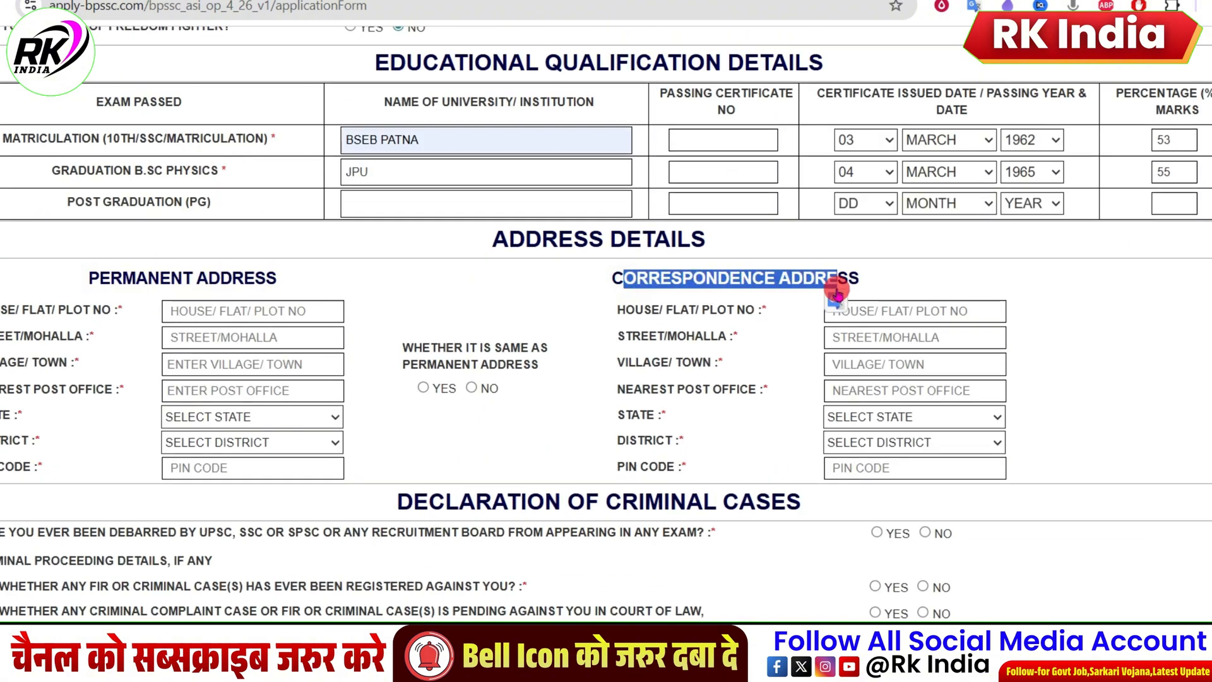
left_click(425, 390)
left_click(243, 312)
type("NA")
left_click(213, 339)
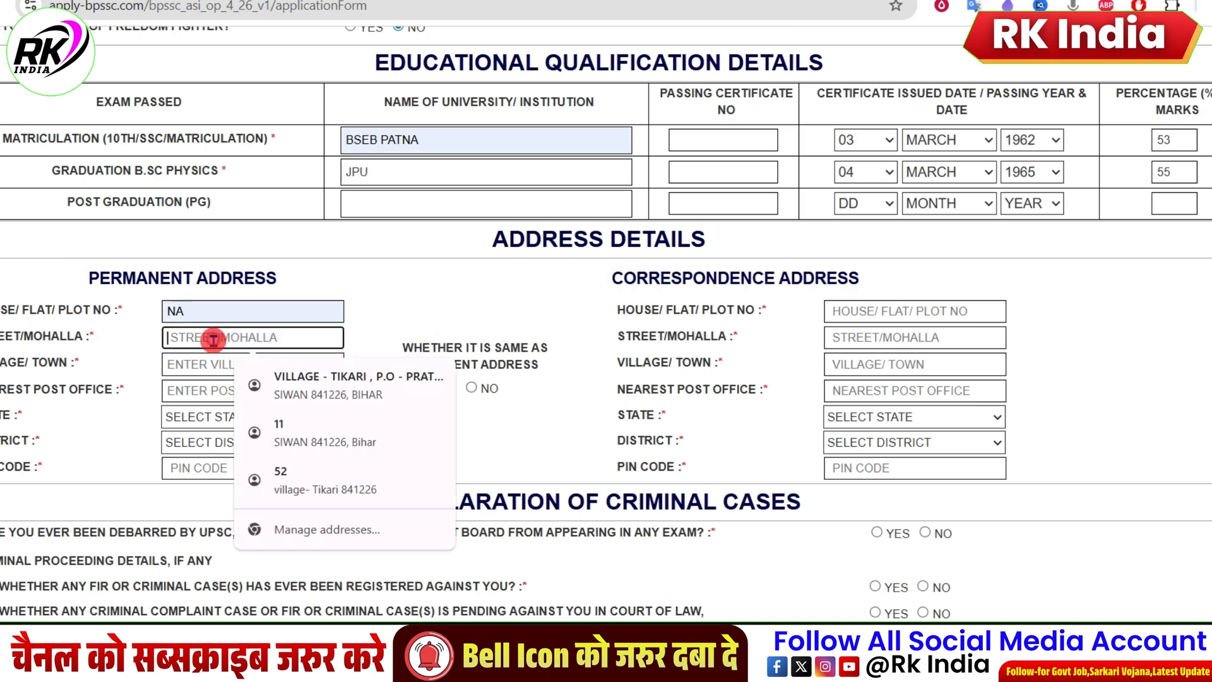
left_click(303, 384)
Step: Fill in the permanent address's nearest post office from the saved suggestion and select the applicant's district
left_click(212, 392)
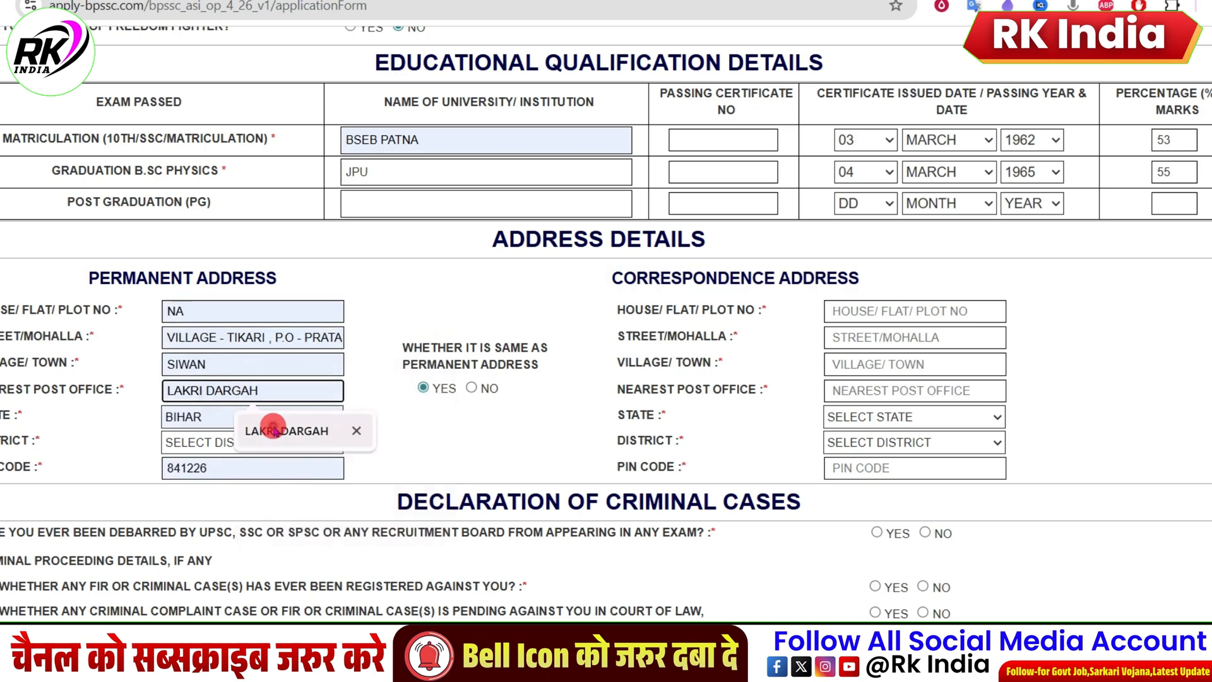
left_click(275, 431)
left_click(211, 445)
scroll(208, 297, "down", 5)
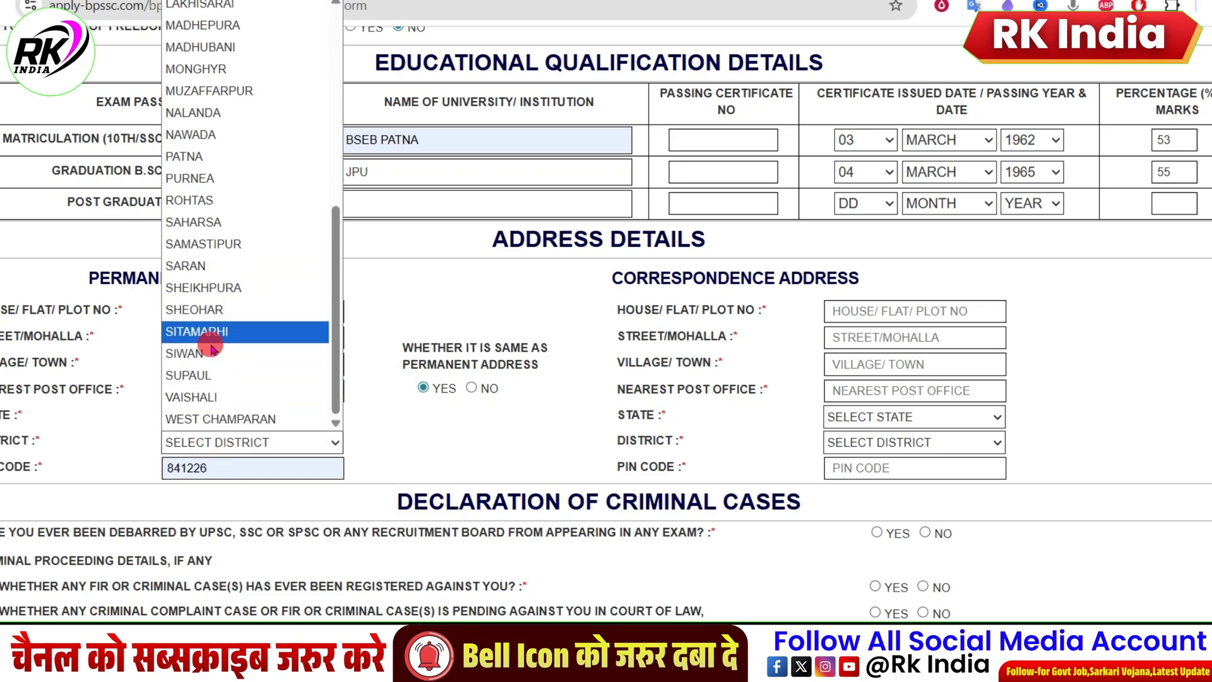
left_click(209, 351)
Step: Check the filled permanent address fields and copy them to the correspondence address by choosing YES for same as permanent address
left_click_drag(168, 340, 267, 339)
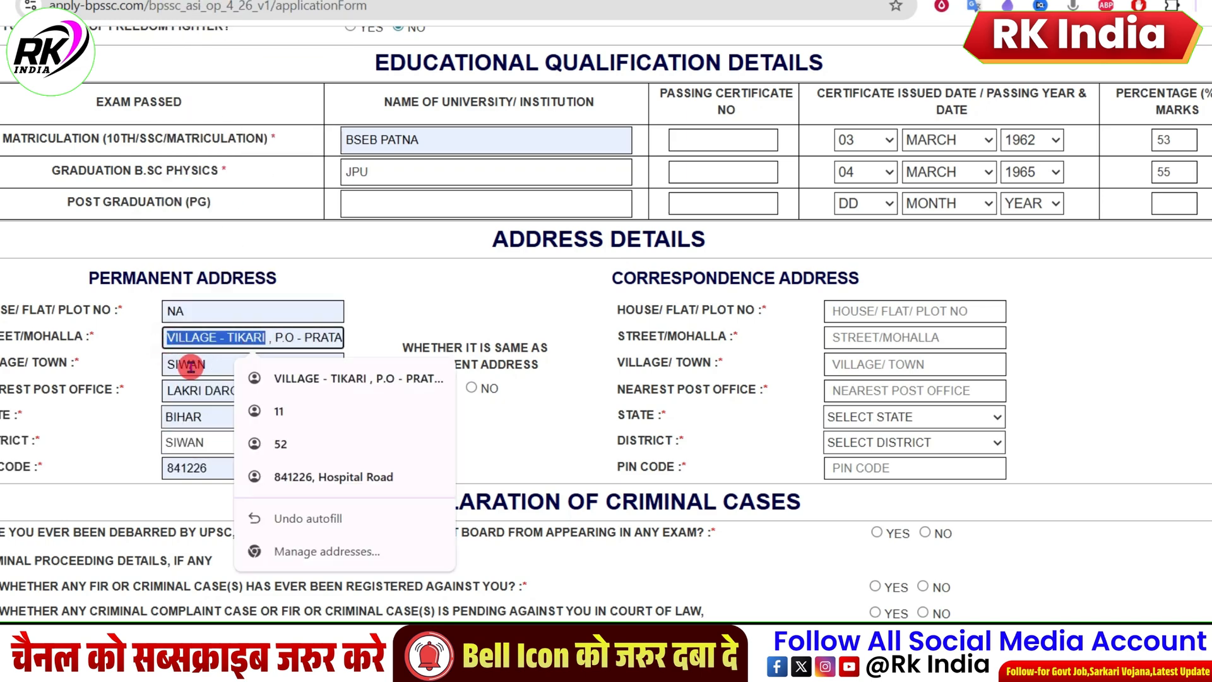
double_click(189, 365)
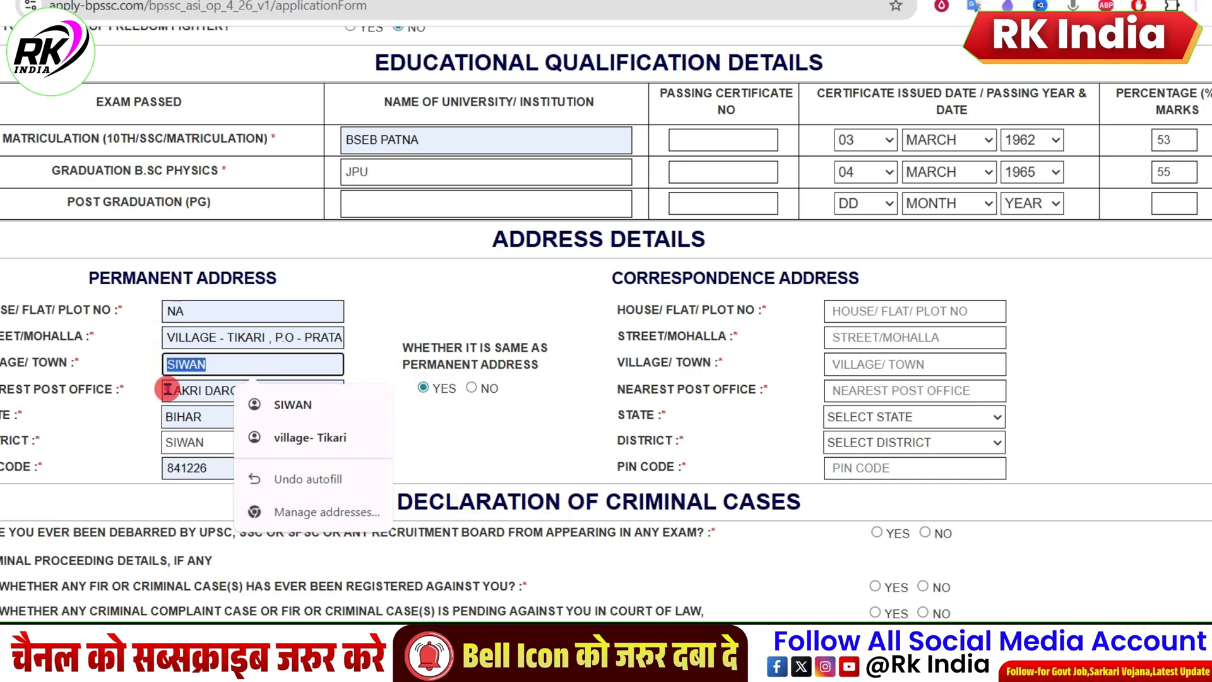
left_click_drag(168, 390, 271, 389)
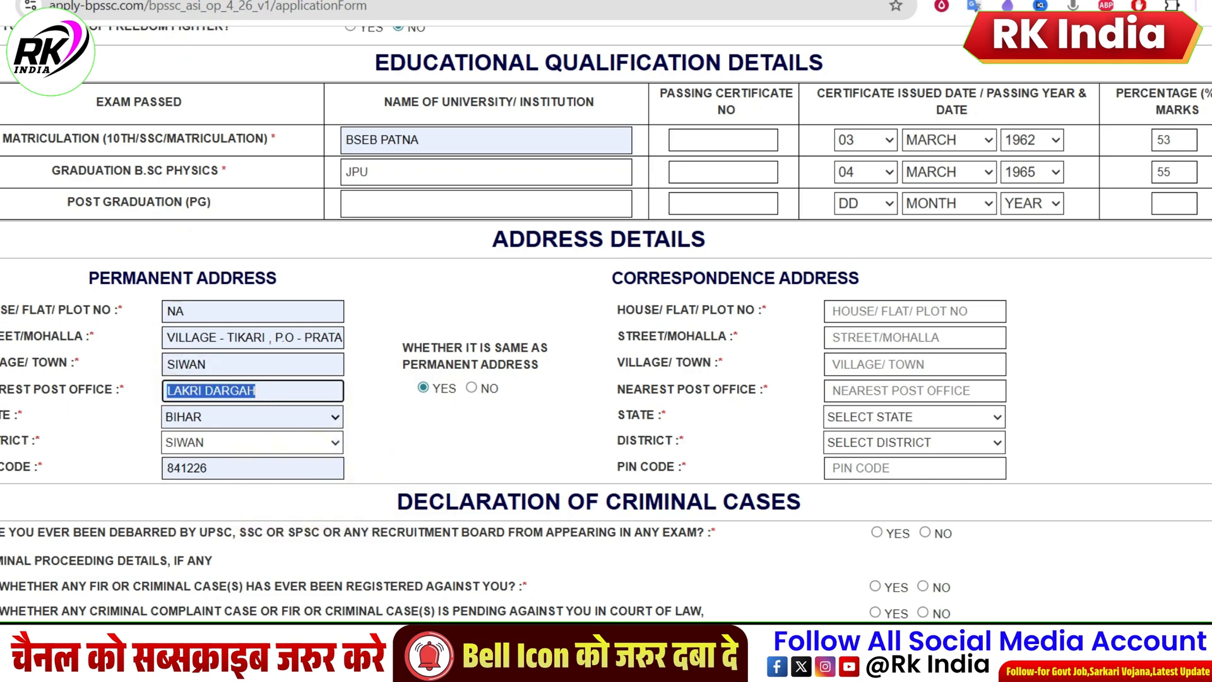
left_click_drag(0, 417, 139, 418)
left_click(211, 417)
left_click(211, 417)
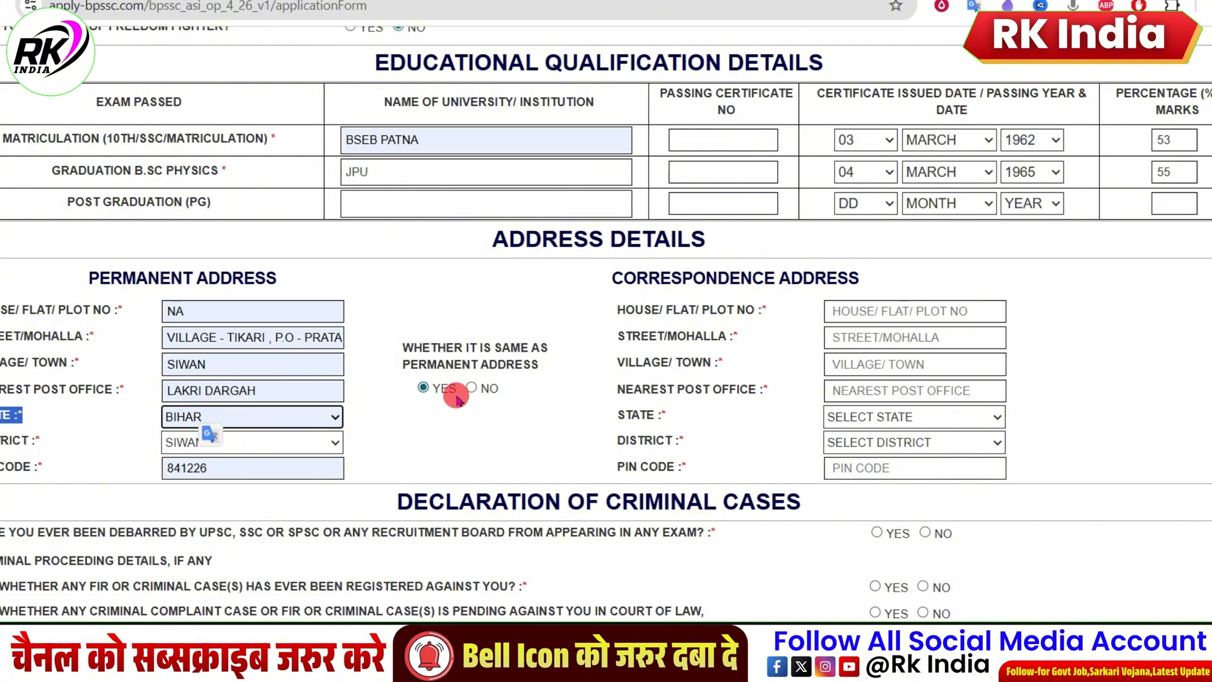
left_click(423, 387)
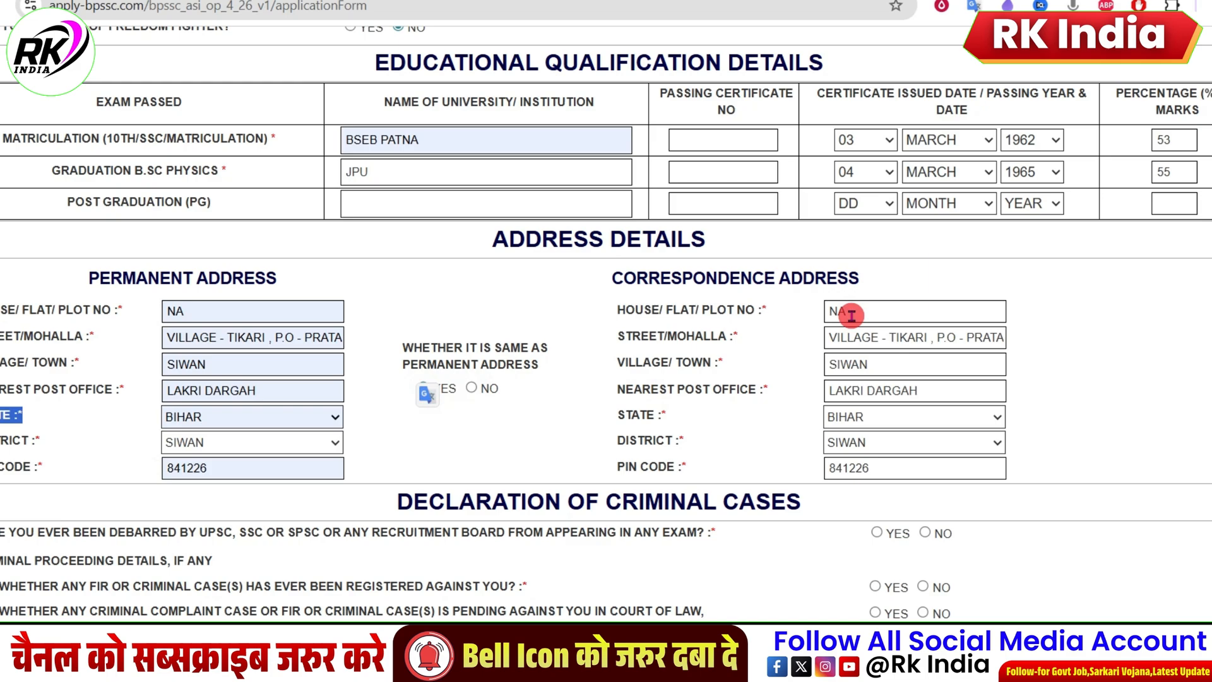
scroll(849, 278, "down", 4)
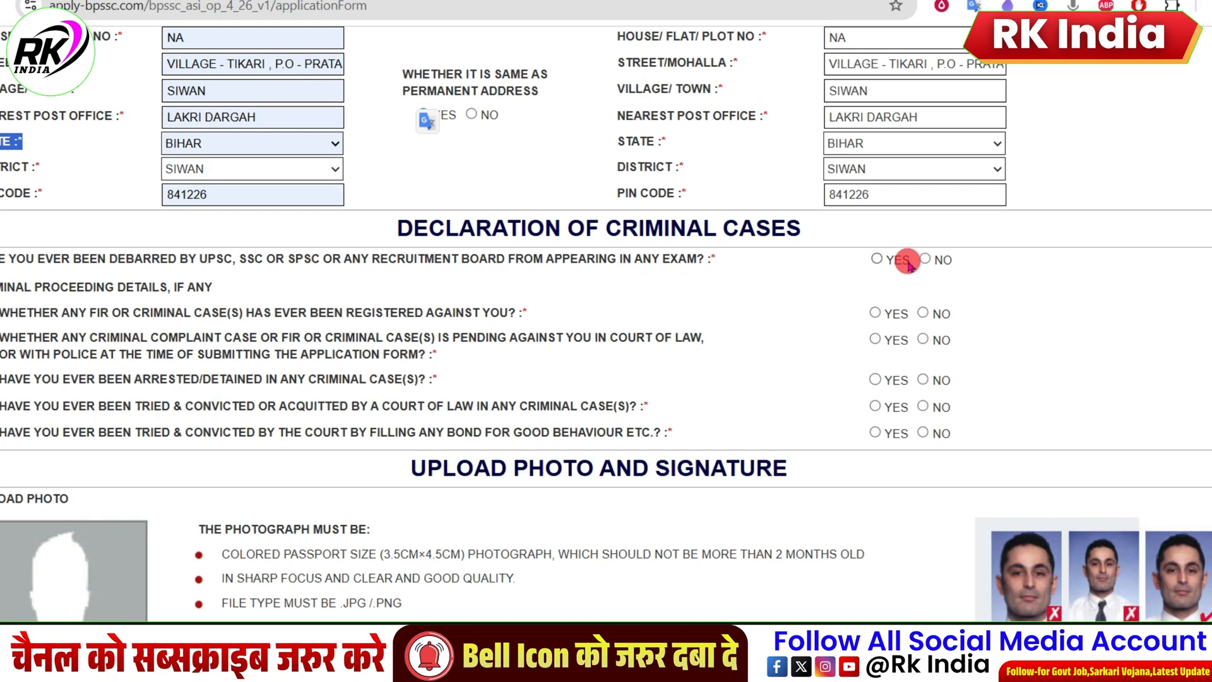
Step: Answer NO to the debarment question and to all five criminal proceeding questions in the declaration of criminal cases
left_click_drag(180, 260, 294, 260)
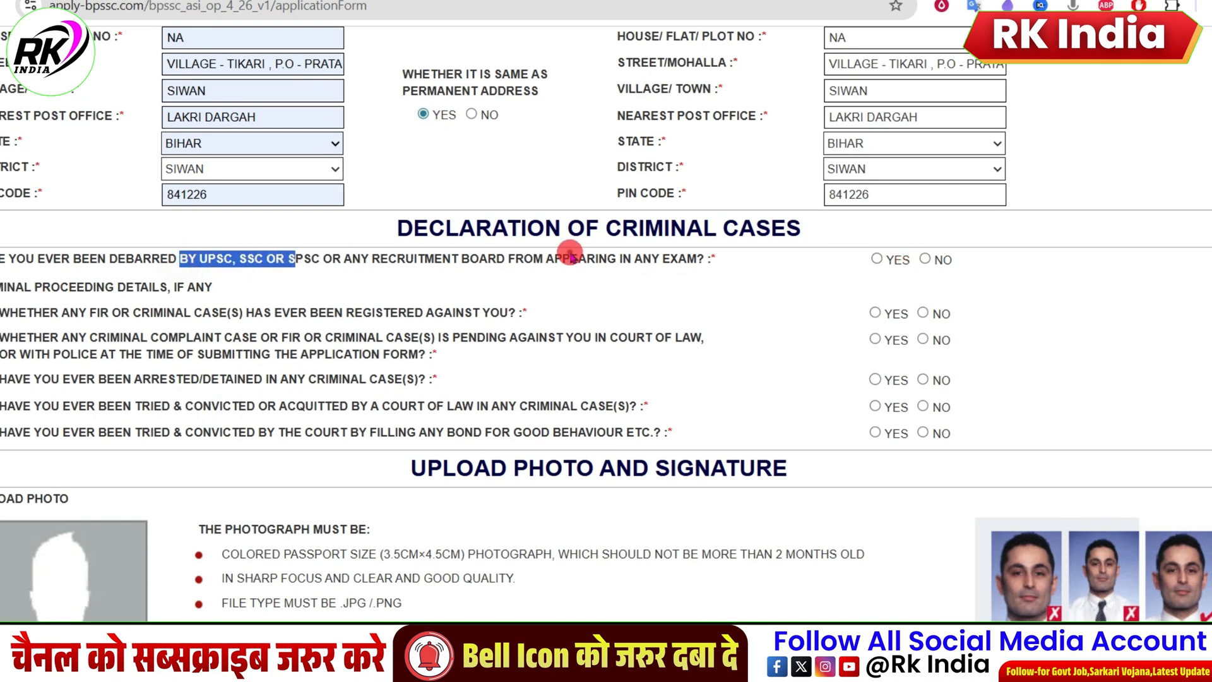
left_click_drag(570, 258, 623, 259)
left_click_drag(269, 324, 277, 337)
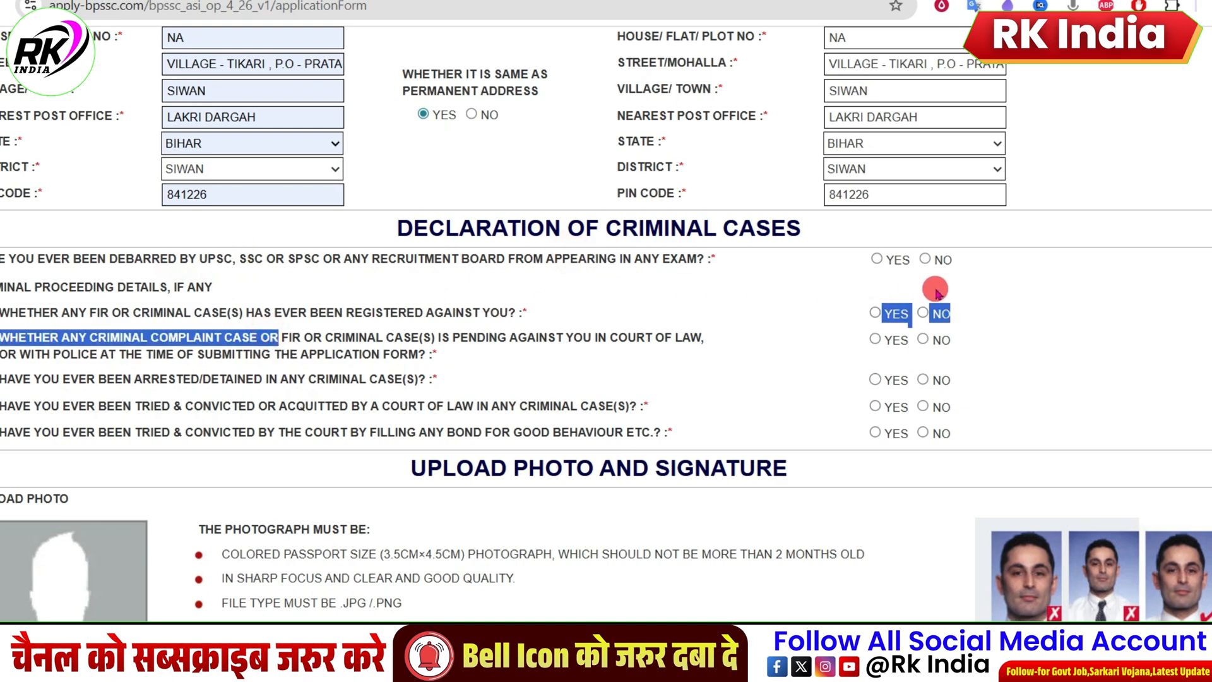
left_click(925, 259)
left_click(923, 313)
left_click(924, 340)
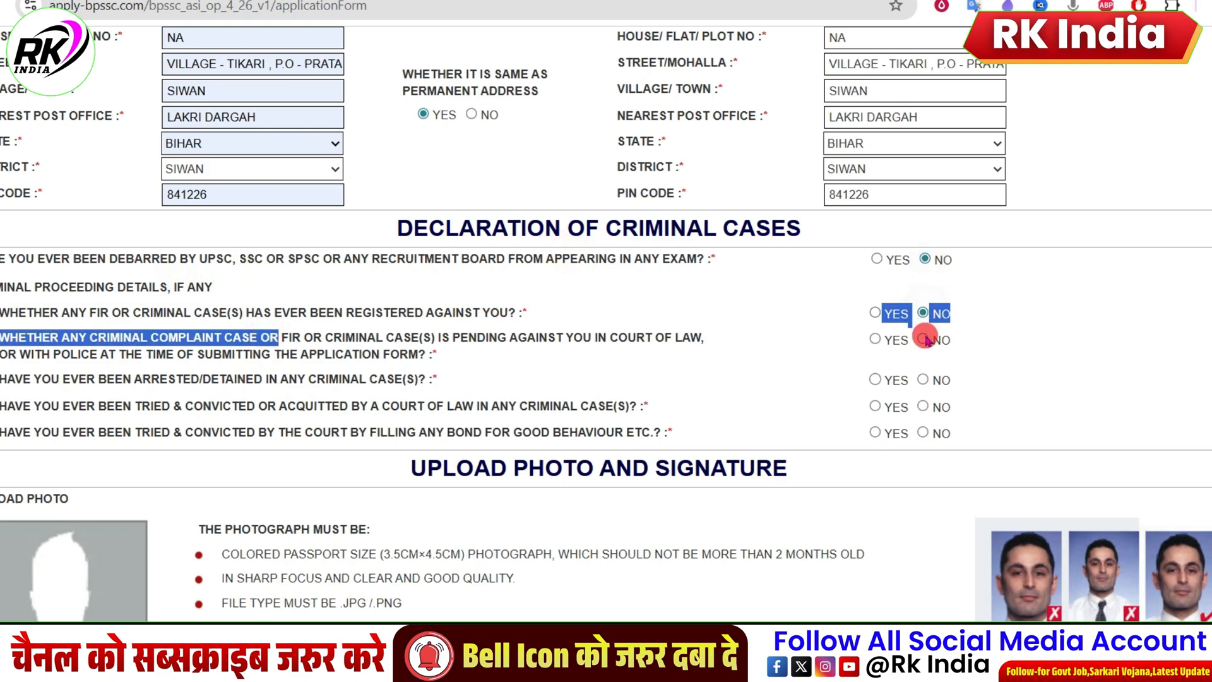
left_click(924, 407)
left_click(923, 433)
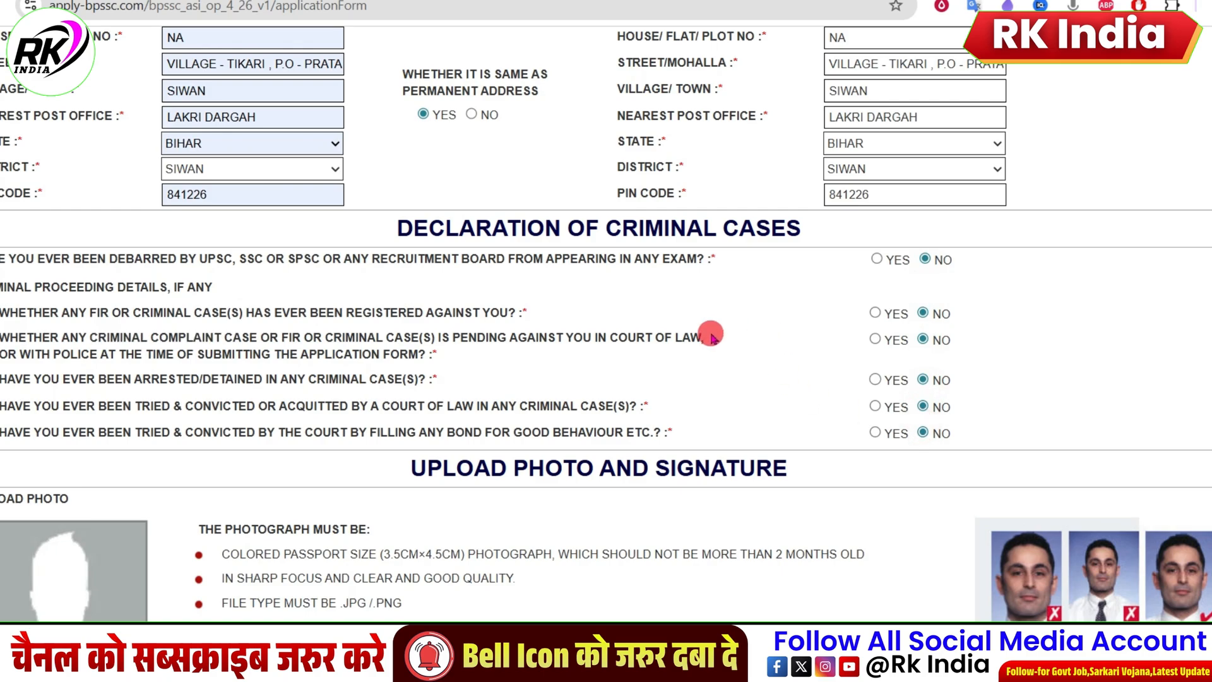
Step: Examine the upload requirements for the photograph and the English and Hindi signatures, and review the filled sections of the application form
scroll(696, 328, "down", 5)
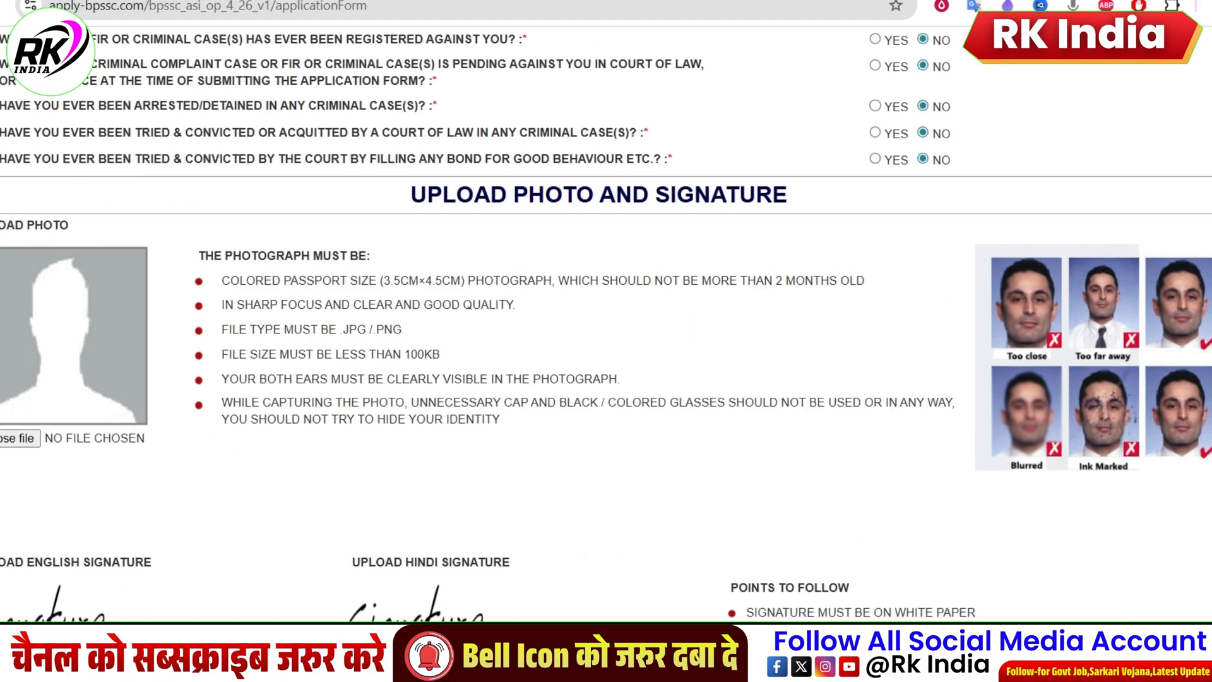
left_click_drag(2, 225, 34, 225)
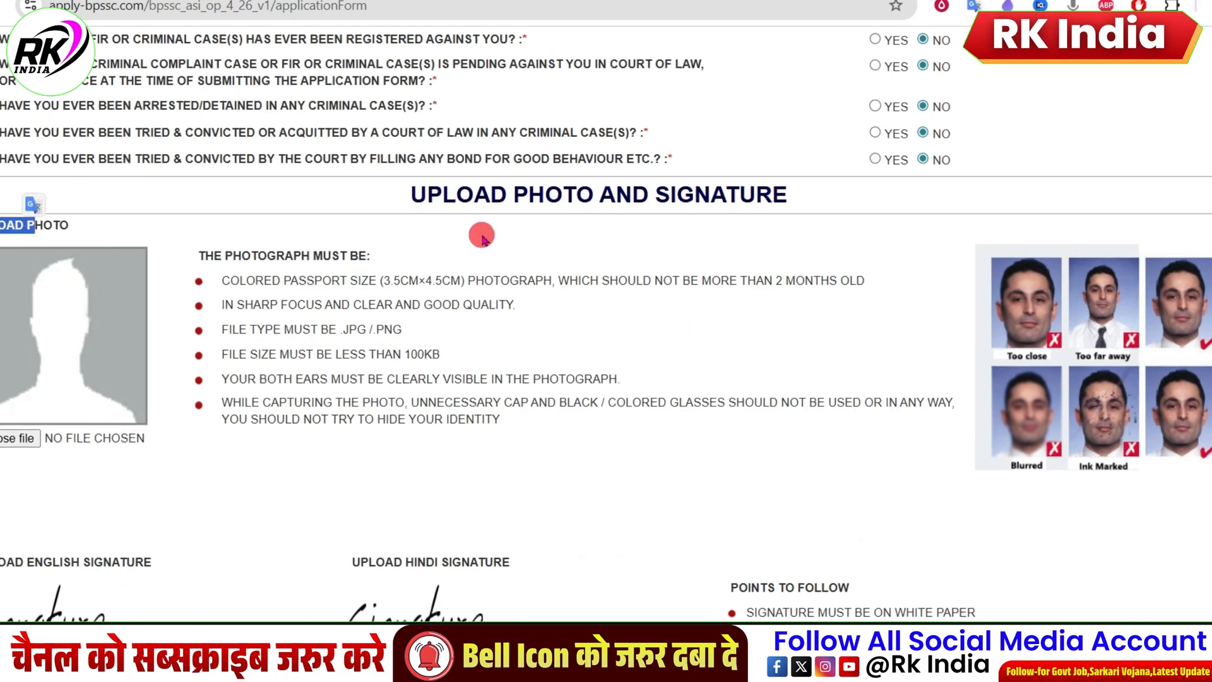
left_click(390, 283)
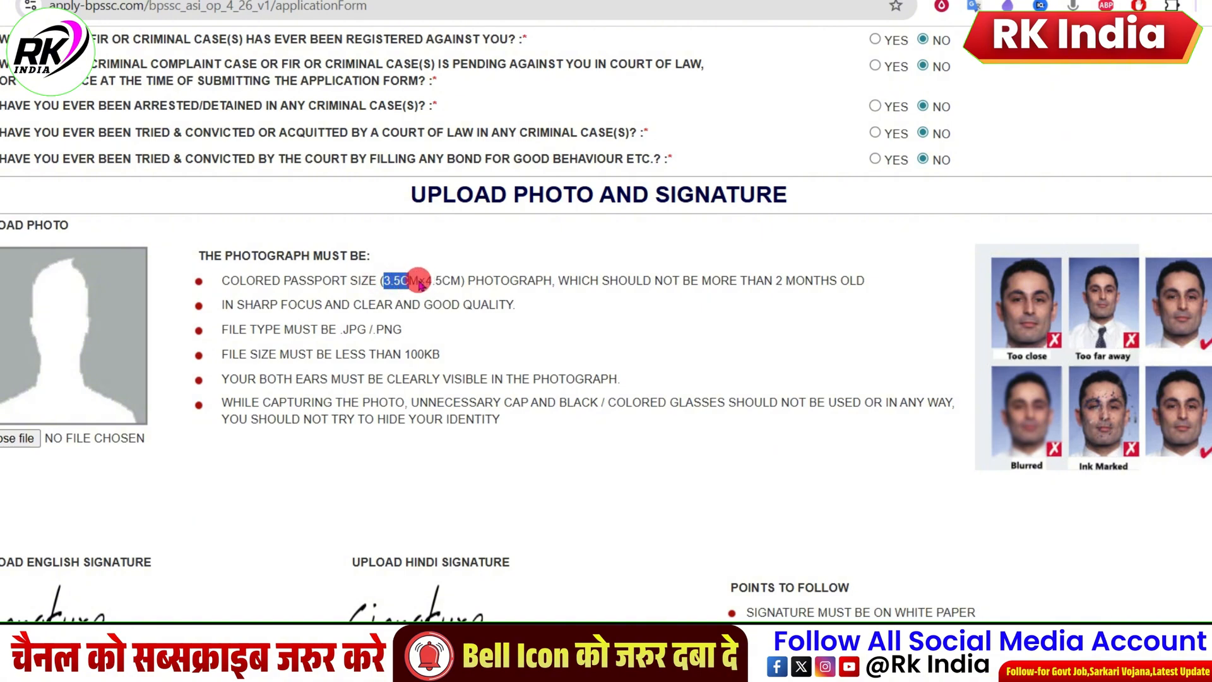
left_click_drag(419, 284, 445, 285)
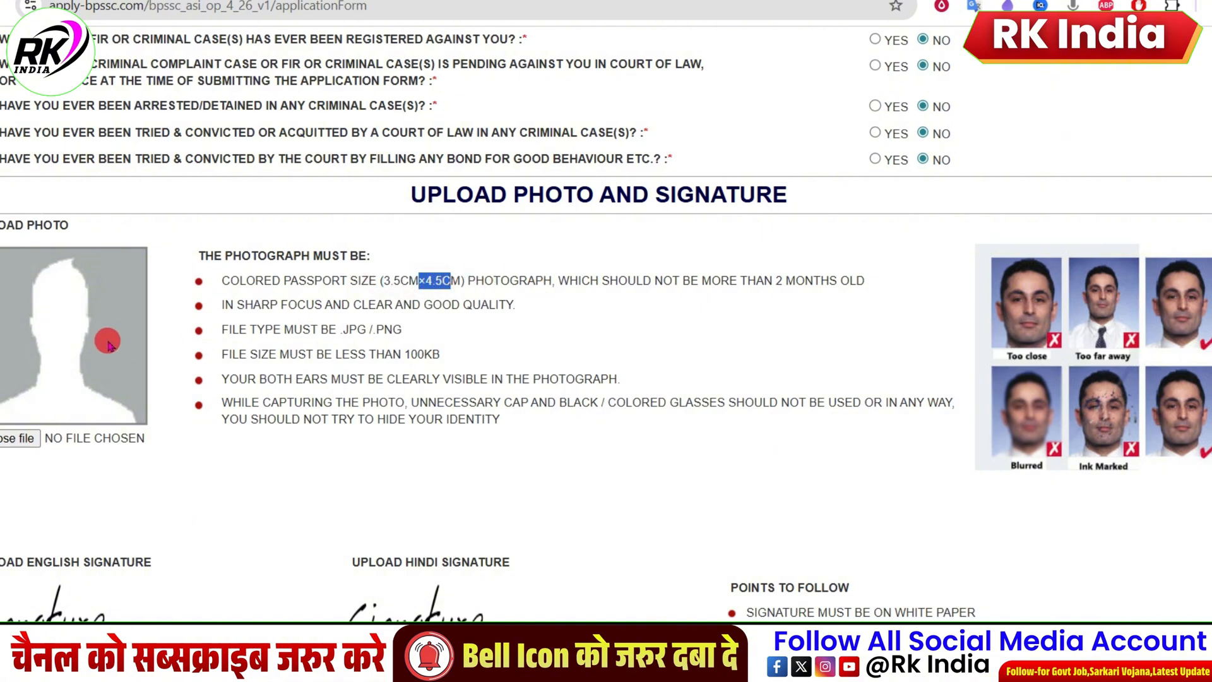
left_click(330, 339)
left_click_drag(330, 339, 376, 333)
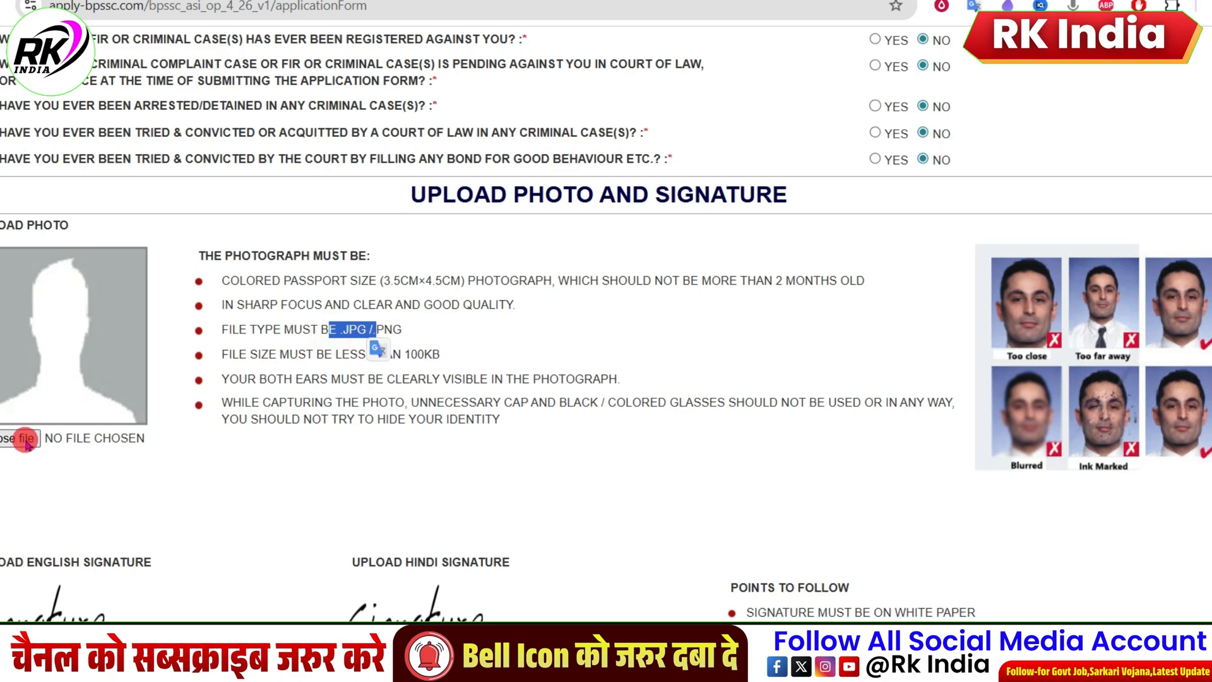
scroll(508, 371, "down", 2)
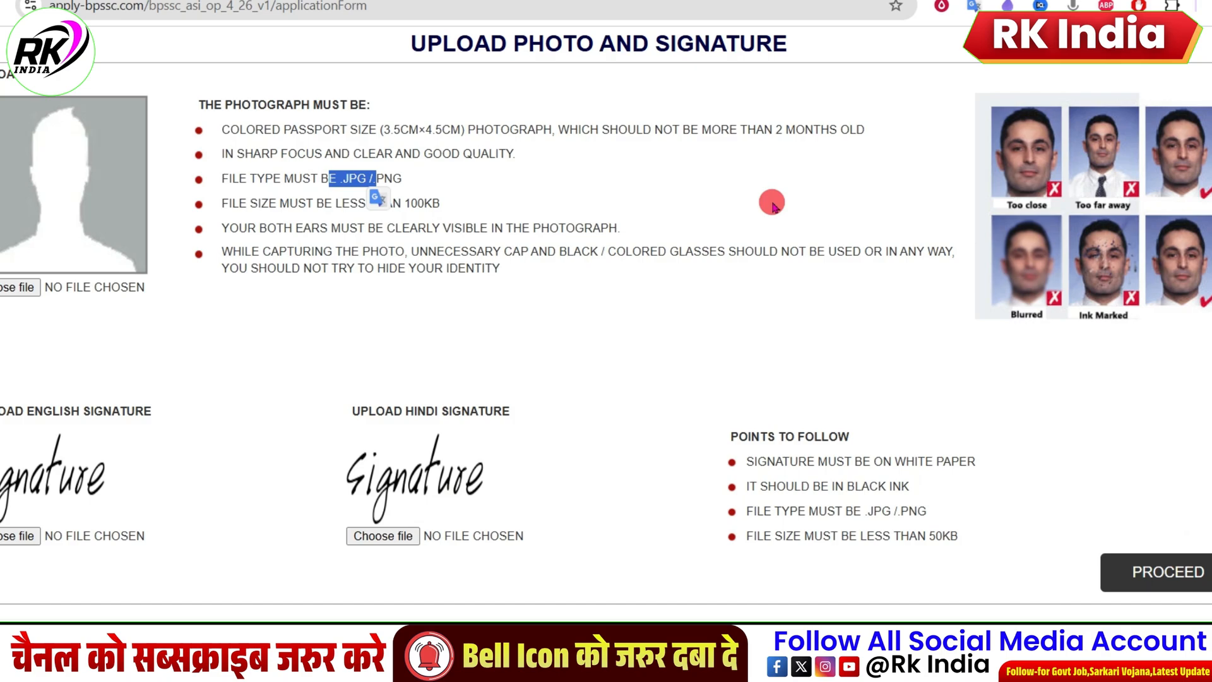
scroll(772, 203, "up", 10)
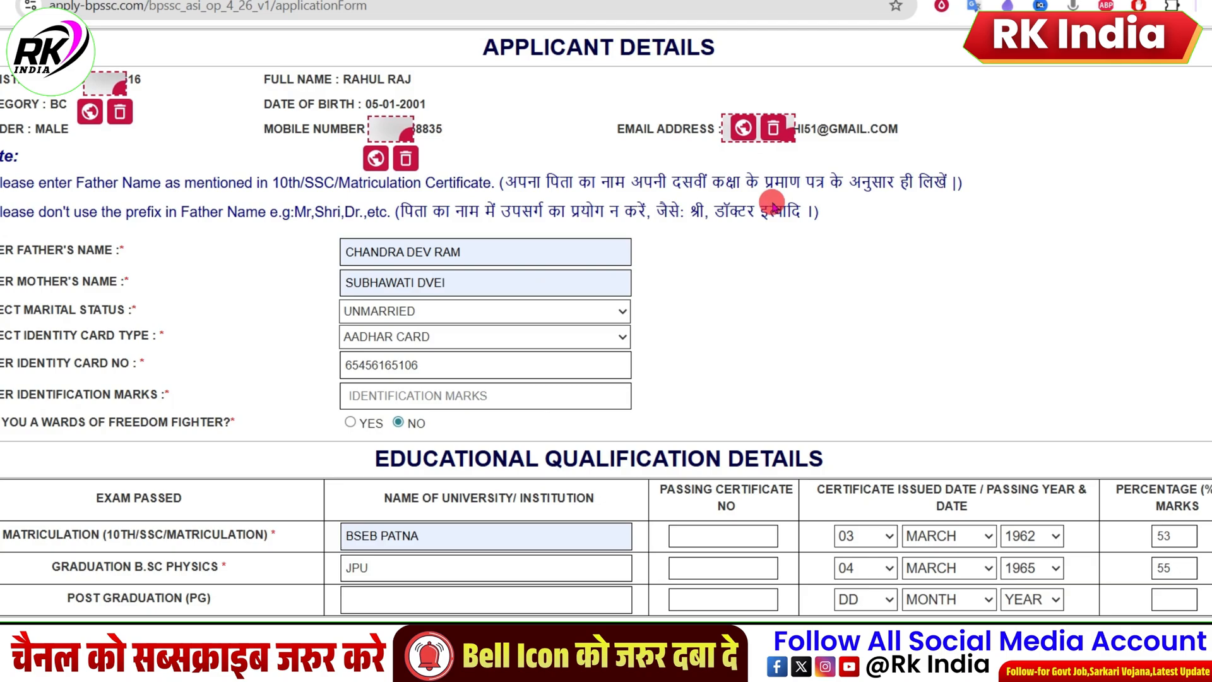
scroll(772, 204, "down", 4)
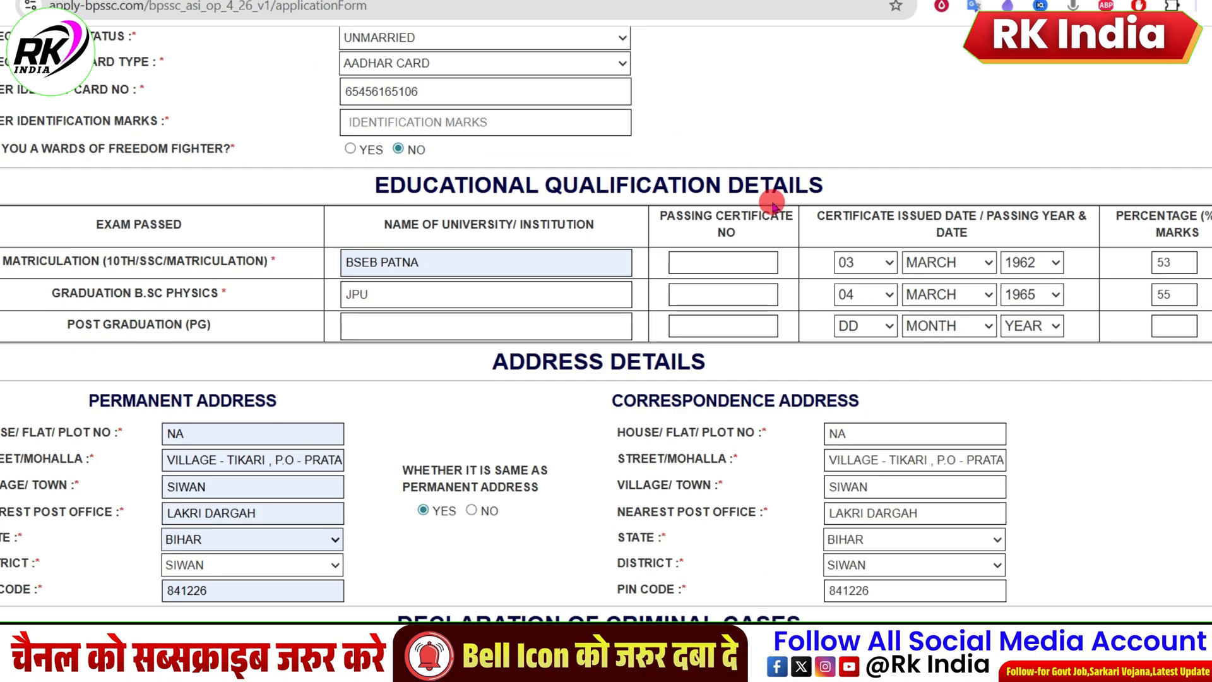
scroll(772, 203, "down", 6)
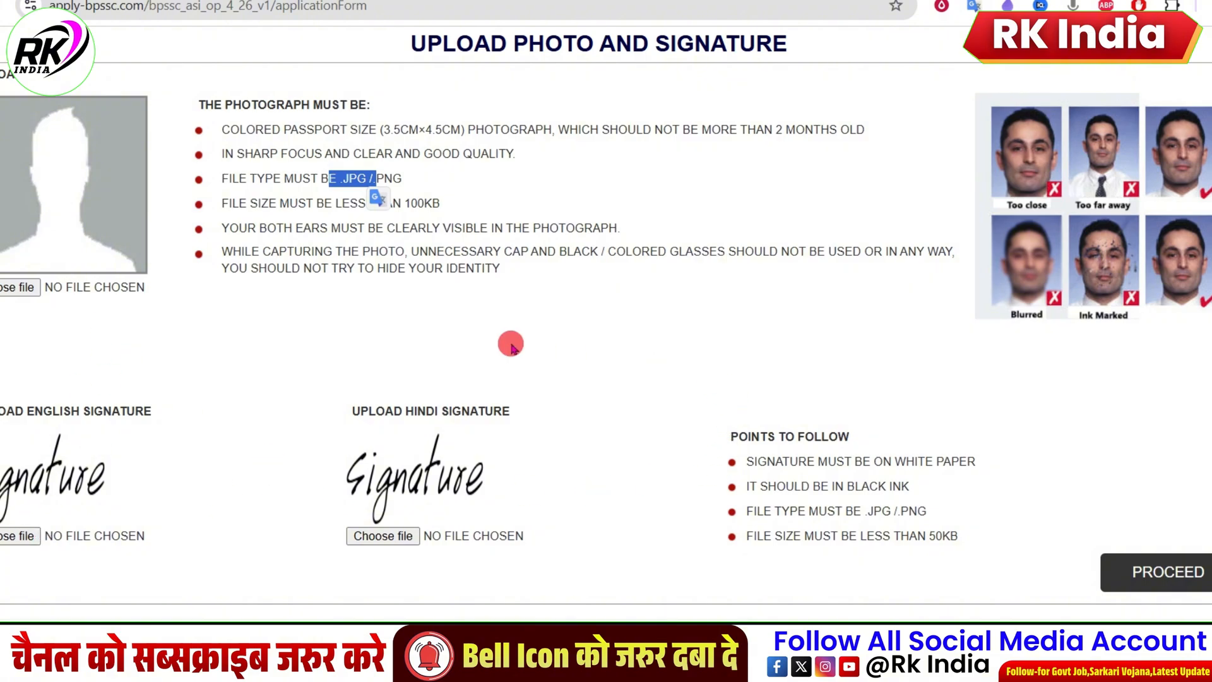
scroll(293, 278, "up", 4)
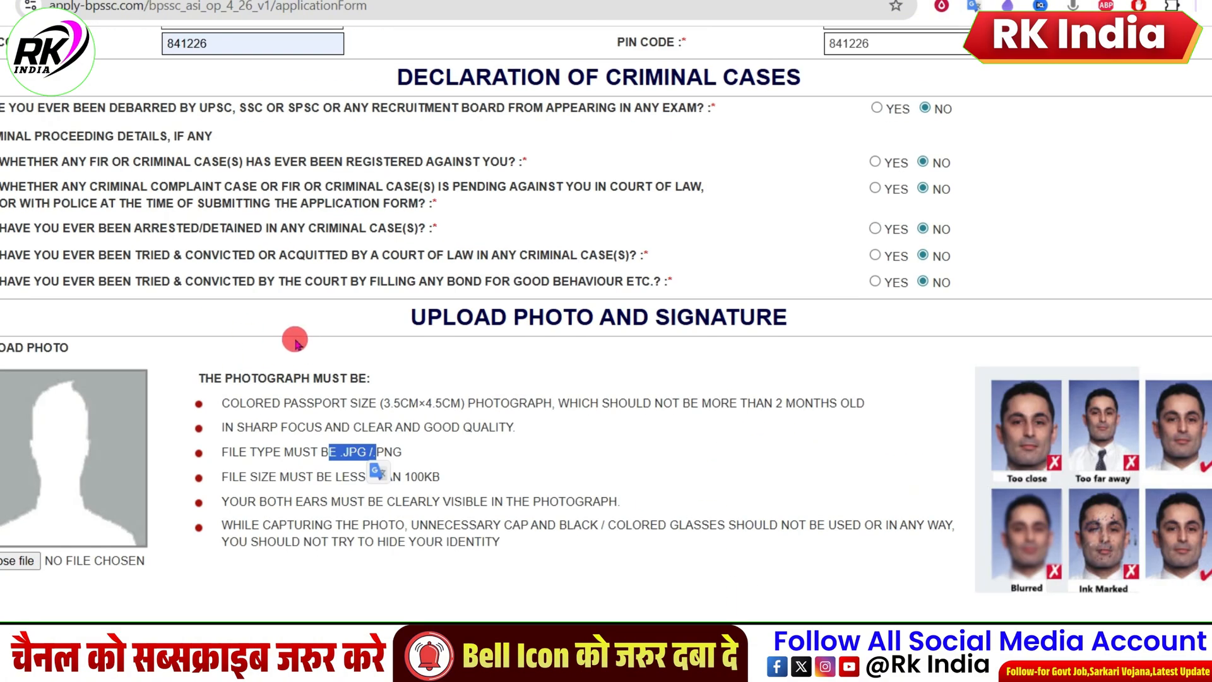
Step: Search Google for image resizer in a new browser tab and open the Pi7 Reduce Image Size In KB tool
key("ctrl+t")
left_click(554, 316)
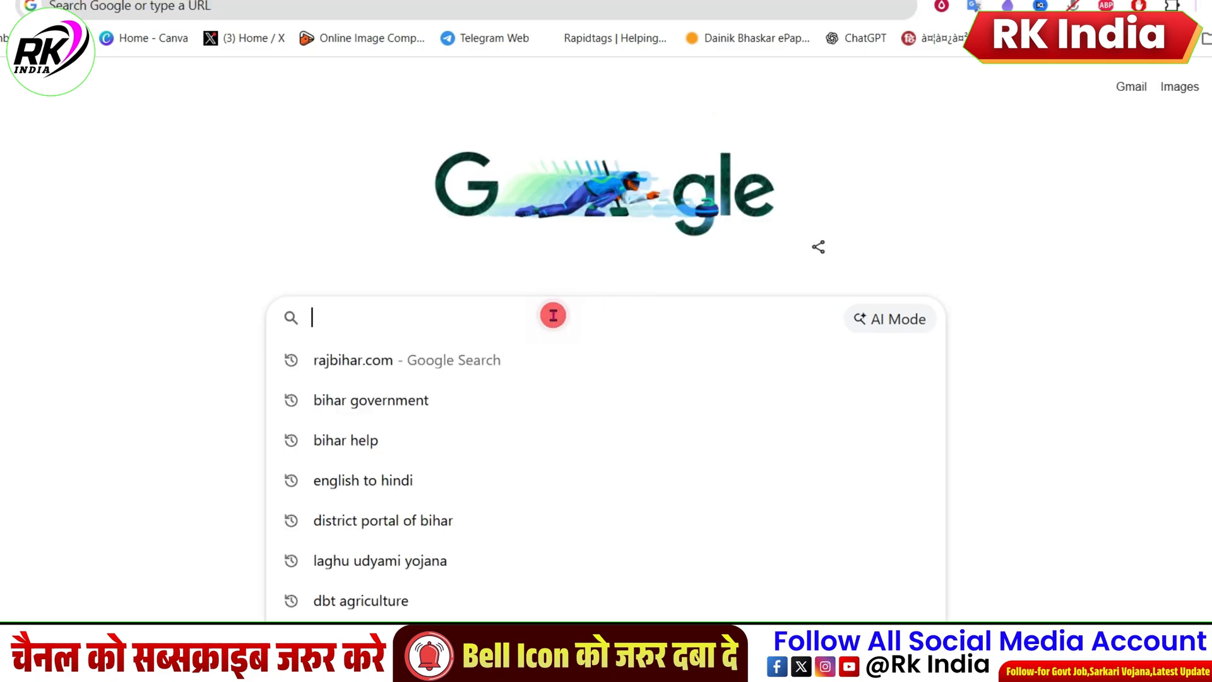
type("im")
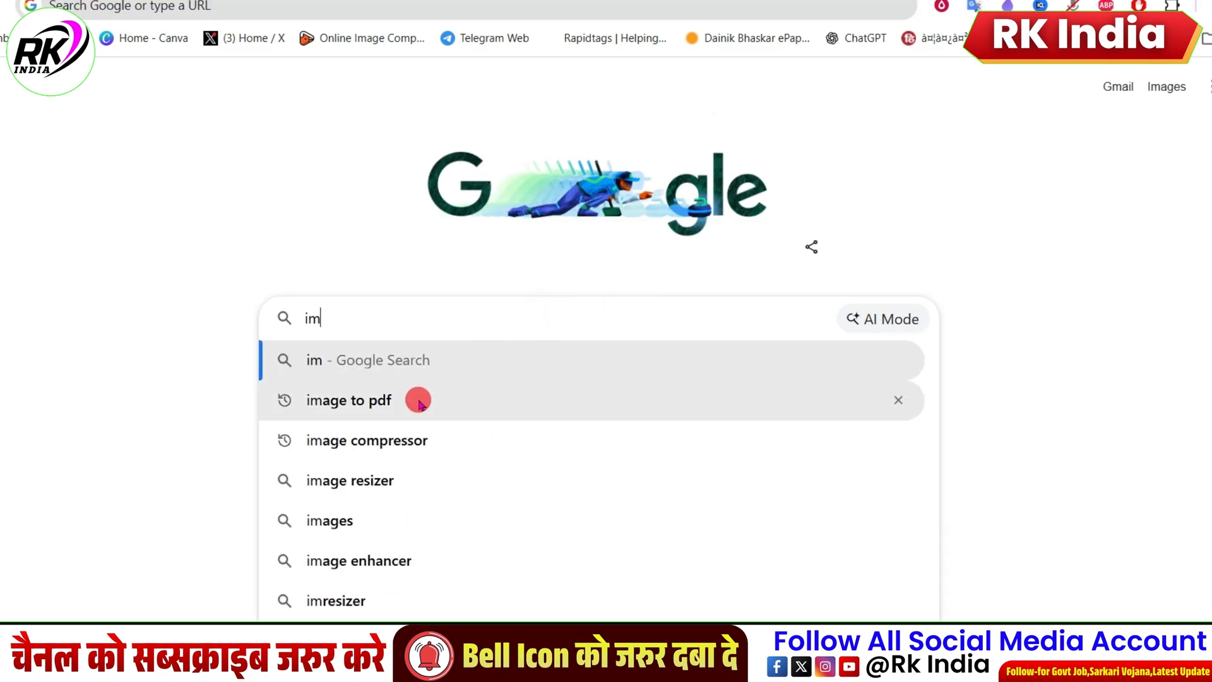
left_click(387, 478)
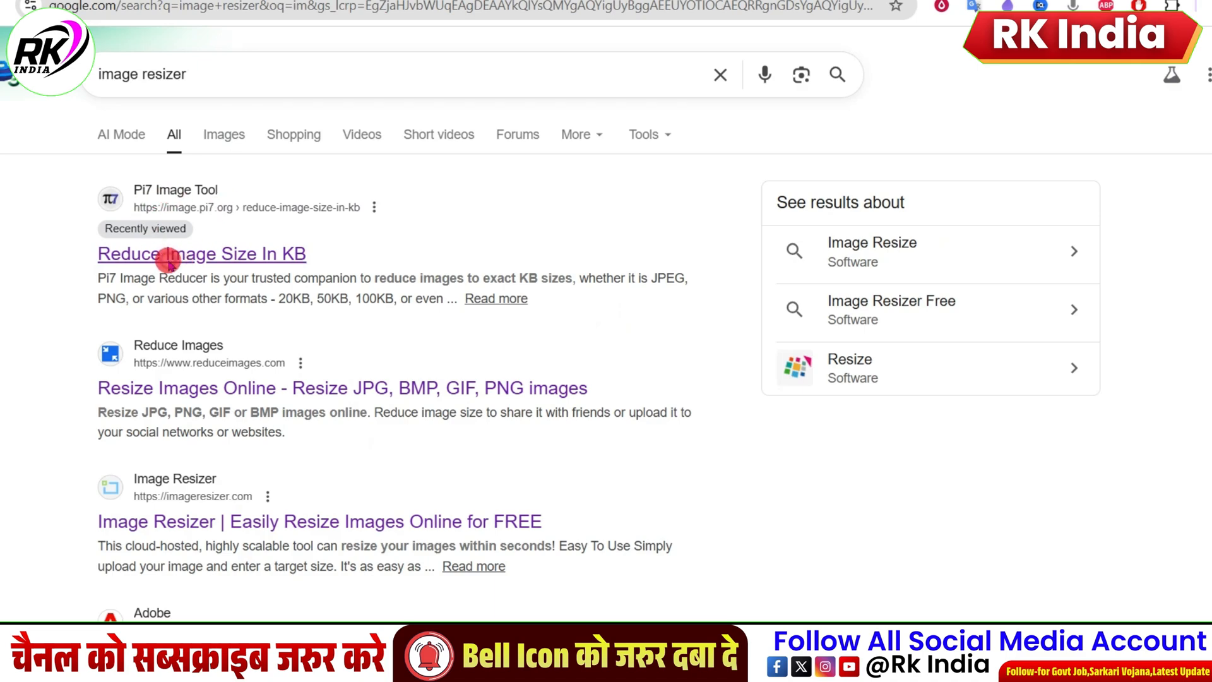
left_click(168, 259)
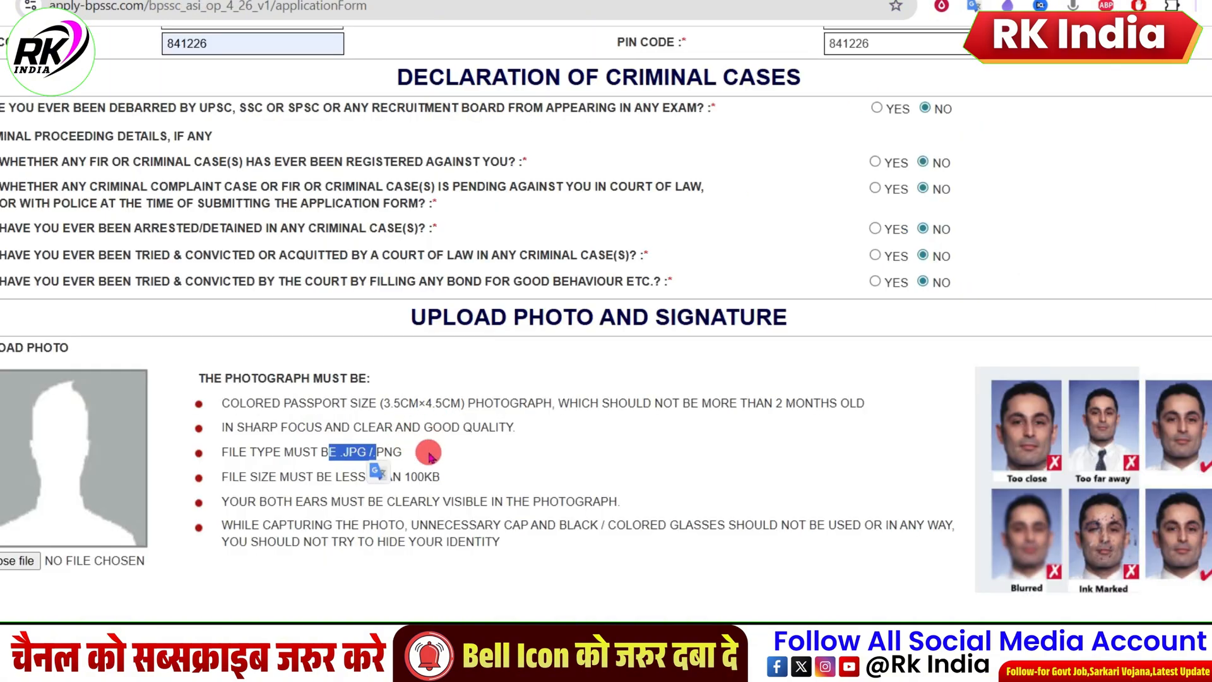
Step: Check the required passport photo size on the application form and set the Pi7 tool's image dimensions unit to CM
left_click(463, 447)
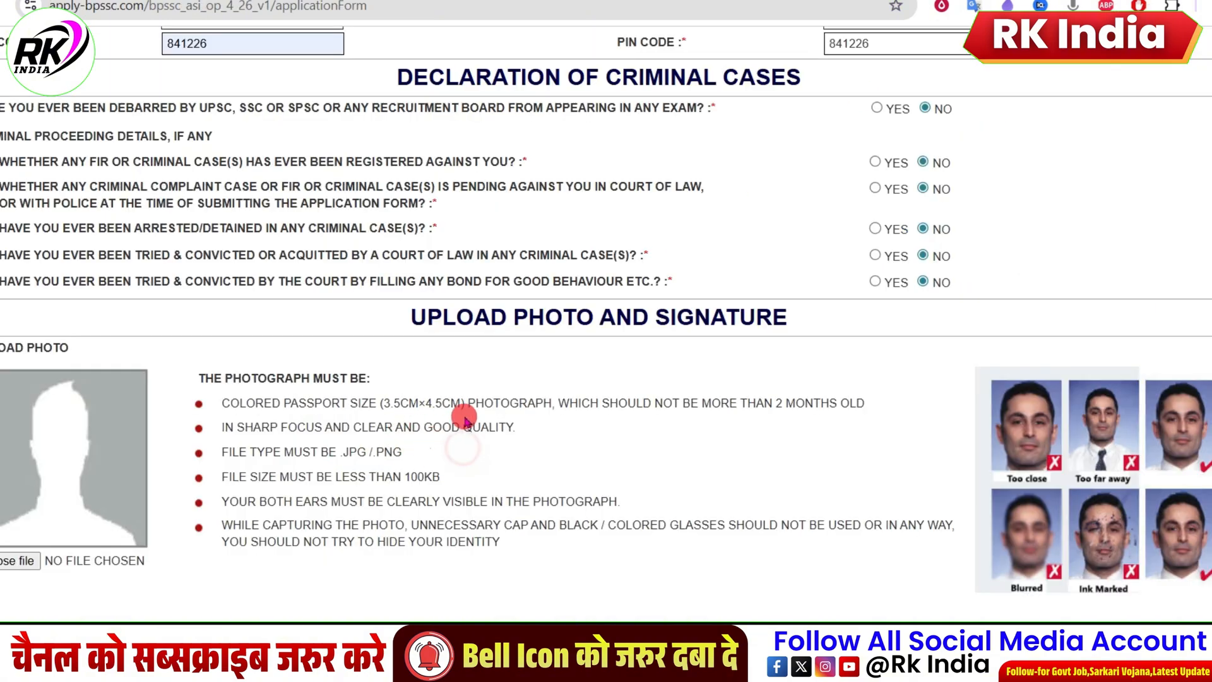
double_click(448, 402)
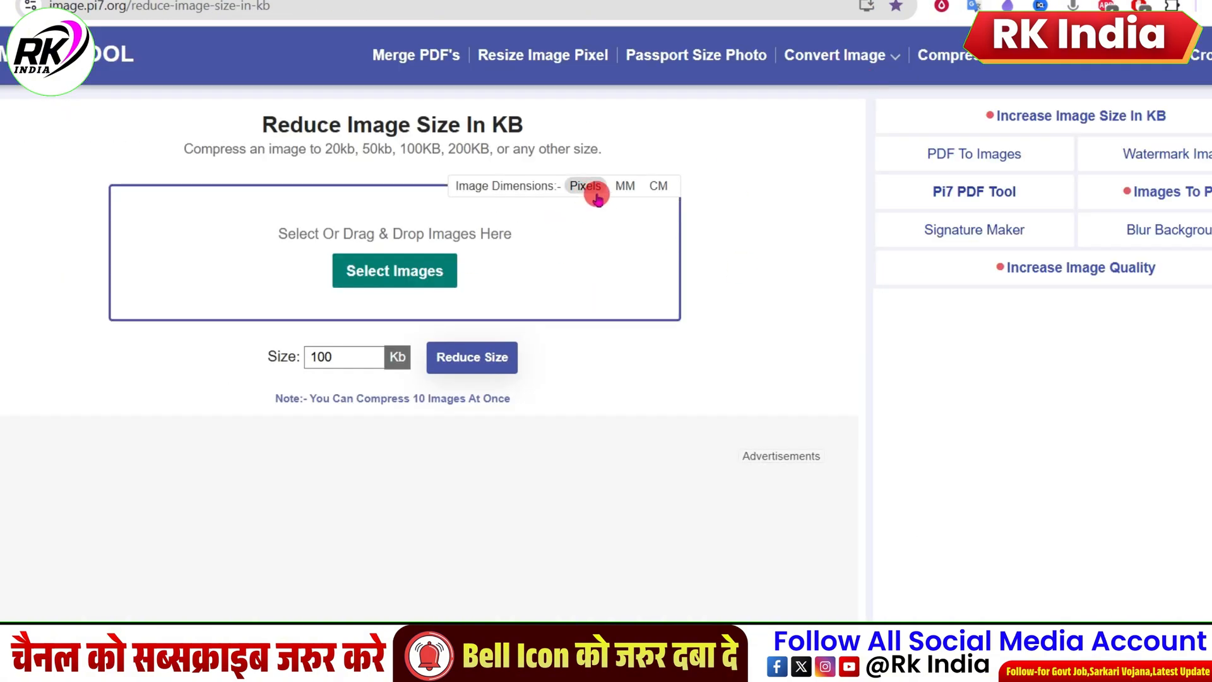
left_click(656, 186)
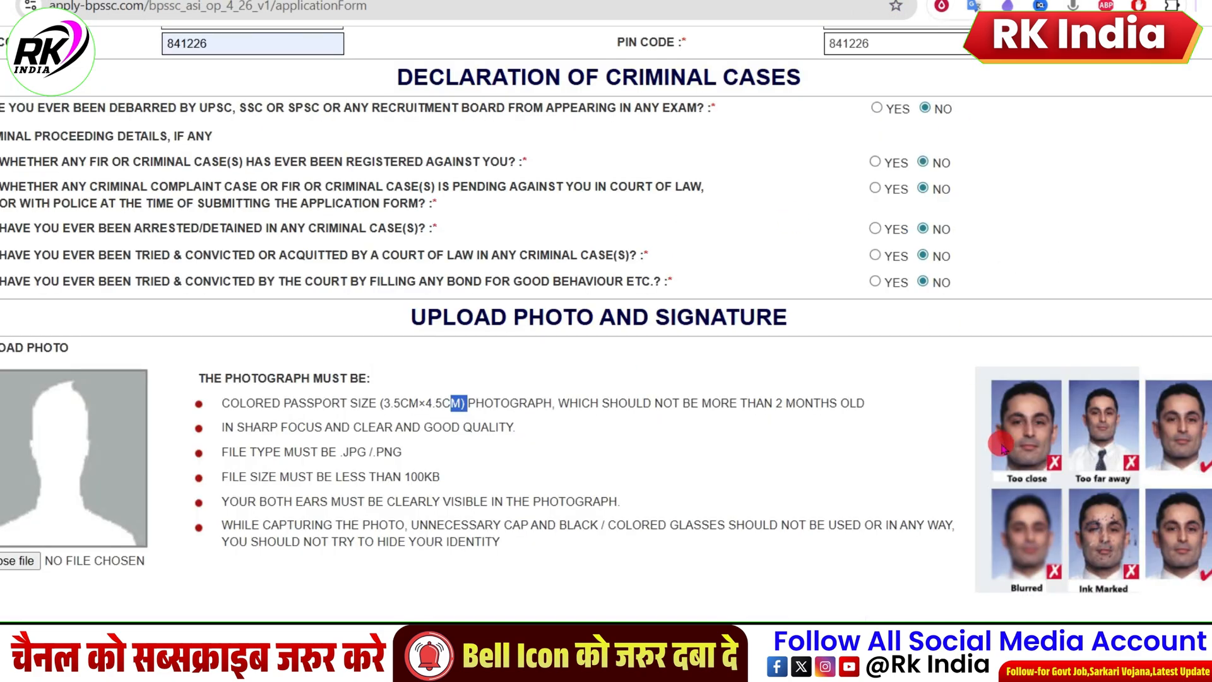
Step: Return to the application form and review it from the photo and signature requirements back up to the applicant details
scroll(738, 496, "down", 4)
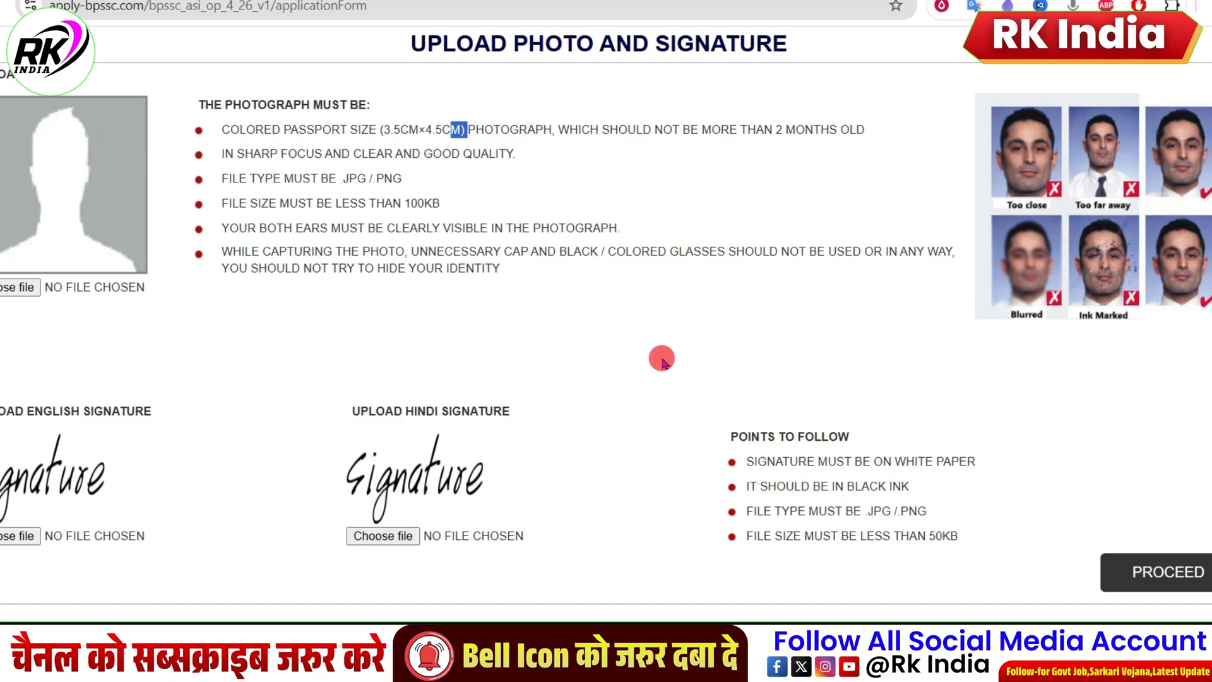
scroll(663, 360, "up", 15)
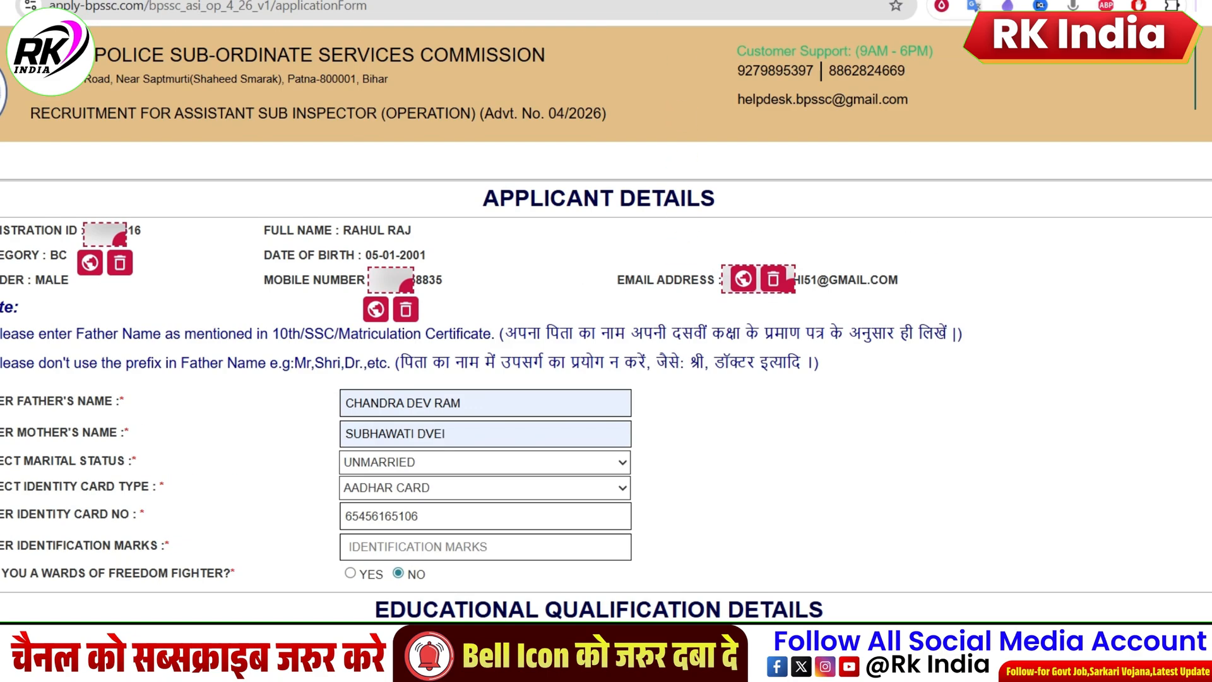